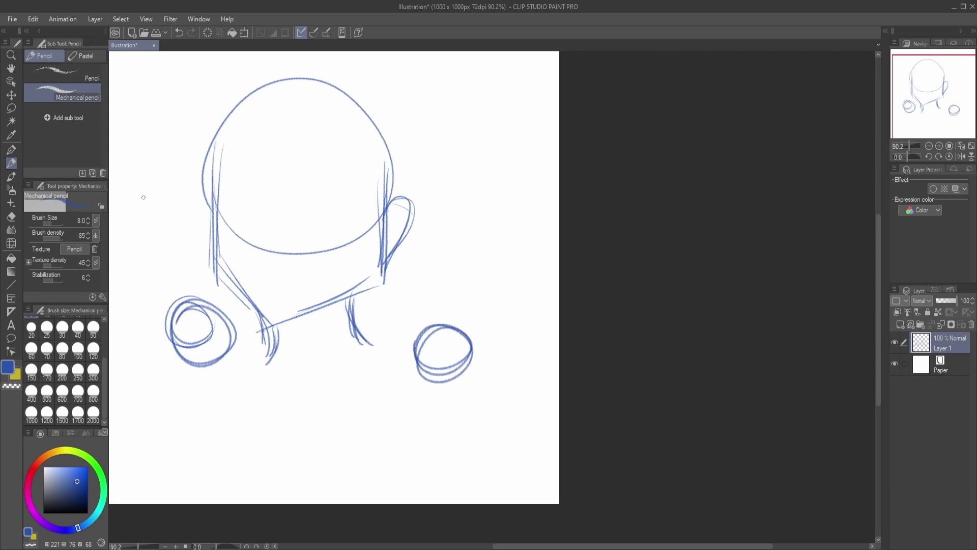
Scale down and reposition the head sketch, and draw rough joint circles for the elbows and wrists around it in blue.
{"action": "mouse_move", "coordinate": [144, 196]}
{"action": "left_mouse_down"}
{"action": "mouse_move", "coordinate": [168, 200]}
{"action": "mouse_move", "coordinate": [153, 203]}
{"action": "left_mouse_up"}
{"action": "key", "text": "ctrl+t"}
{"action": "key", "text": "Return"}
{"action": "mouse_move", "coordinate": [478, 203]}
{"action": "left_mouse_down"}
{"action": "mouse_move", "coordinate": [519, 229]}
{"action": "mouse_move", "coordinate": [504, 239]}
{"action": "left_mouse_up"}
{"action": "left_click_drag", "start_coordinate": [265, 71], "coordinate": [274, 99]}
{"action": "left_click_drag", "start_coordinate": [407, 99], "coordinate": [422, 117]}
Sketch the left raised arm in blue, connecting the shoulder, elbow and wrist circles with upper-arm and forearm edges.
{"action": "left_click_drag", "start_coordinate": [137, 229], "coordinate": [209, 384]}
{"action": "left_click_drag", "start_coordinate": [184, 219], "coordinate": [290, 379]}
{"action": "left_click_drag", "start_coordinate": [167, 213], "coordinate": [254, 356]}
{"action": "left_click_drag", "start_coordinate": [138, 209], "coordinate": [178, 142]}
{"action": "left_click_drag", "start_coordinate": [173, 239], "coordinate": [257, 117]}
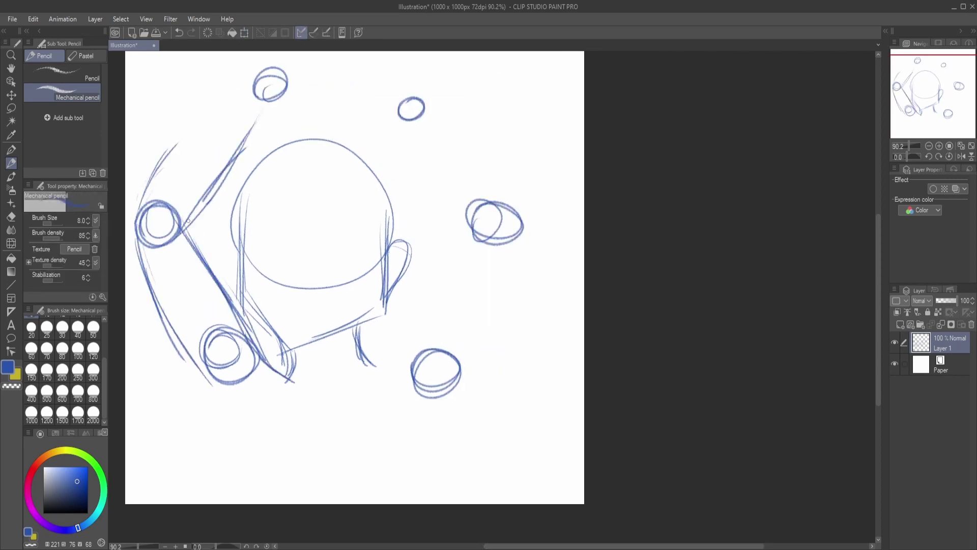
{"action": "left_click_drag", "start_coordinate": [153, 193], "coordinate": [259, 74]}
{"action": "left_click_drag", "start_coordinate": [219, 163], "coordinate": [283, 104]}
{"action": "left_click_drag", "start_coordinate": [181, 235], "coordinate": [285, 99]}
Sketch the right raised arm's upper-arm and forearm edges in blue between its joint circles.
{"action": "left_click_drag", "start_coordinate": [466, 219], "coordinate": [394, 367]}
{"action": "left_click_drag", "start_coordinate": [524, 224], "coordinate": [450, 402]}
{"action": "left_click_drag", "start_coordinate": [394, 110], "coordinate": [466, 229]}
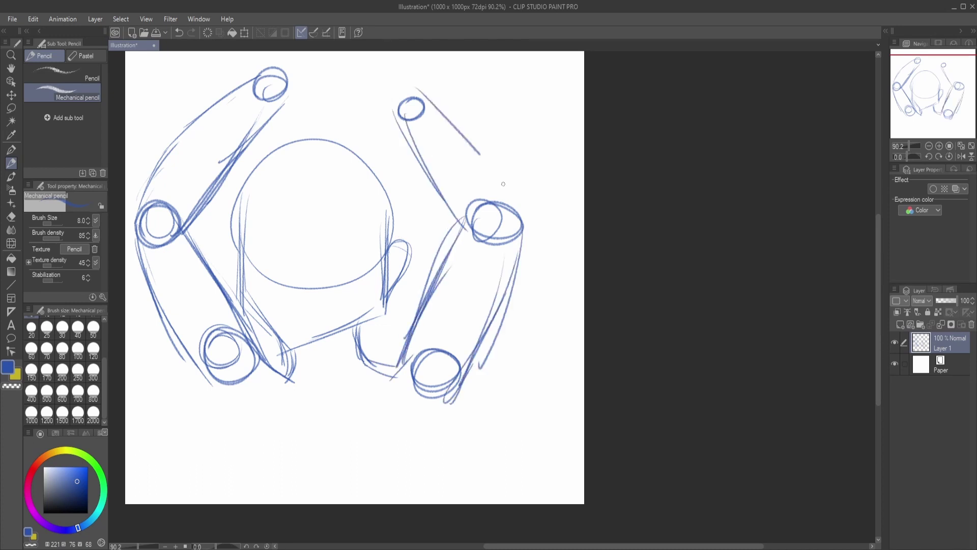
{"action": "left_click_drag", "start_coordinate": [407, 89], "coordinate": [524, 219]}
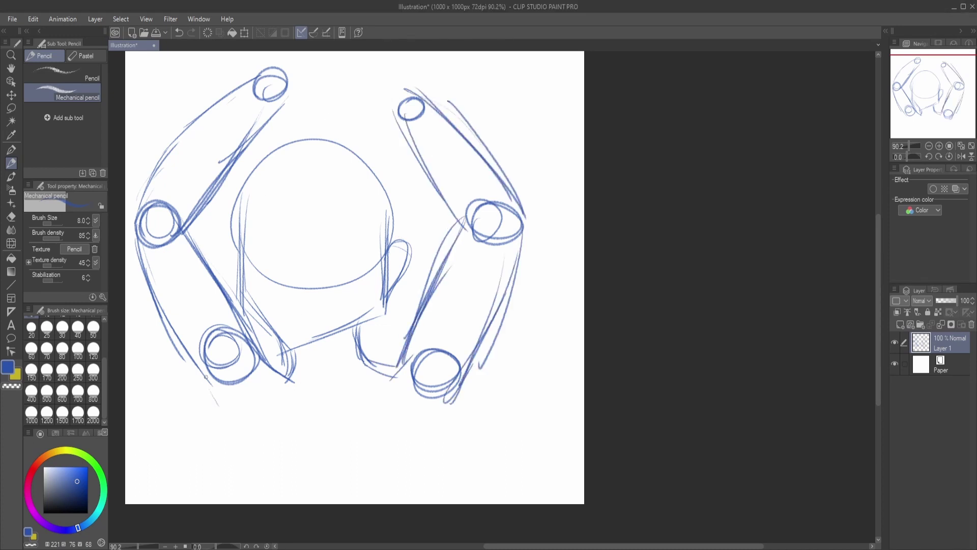
Sketch both sides of the torso from the shoulder circles down to the canvas's lower edge.
{"action": "left_click_drag", "start_coordinate": [206, 380], "coordinate": [248, 501]}
{"action": "mouse_move", "coordinate": [240, 437]}
{"action": "left_mouse_down"}
{"action": "mouse_move", "coordinate": [235, 496]}
{"action": "mouse_move", "coordinate": [249, 503]}
{"action": "left_mouse_up"}
{"action": "left_click_drag", "start_coordinate": [452, 395], "coordinate": [429, 503]}
{"action": "left_click_drag", "start_coordinate": [387, 408], "coordinate": [402, 441]}
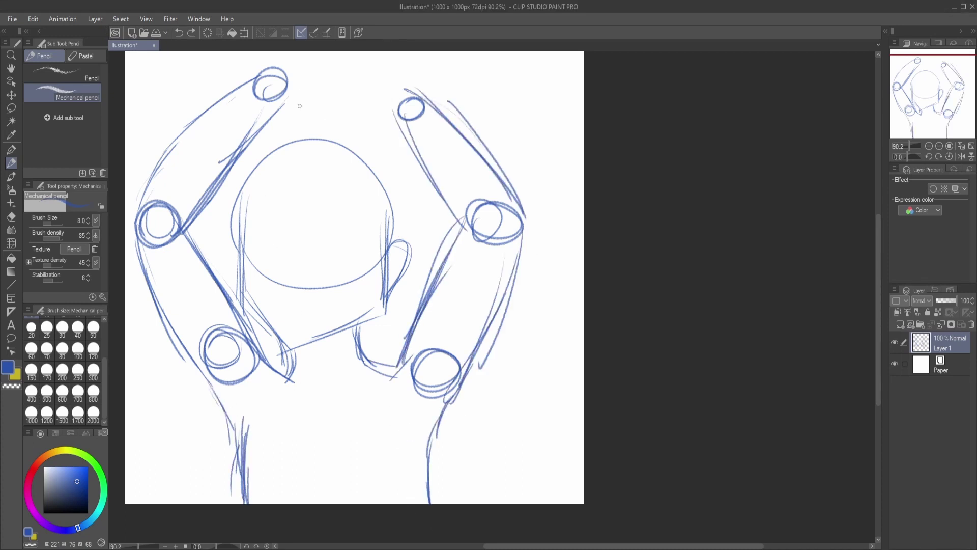
On a new layer, sketch the swept bangs, left side hair and a long strand hanging on the right in green.
{"action": "key", "text": "ctrl+shift+n"}
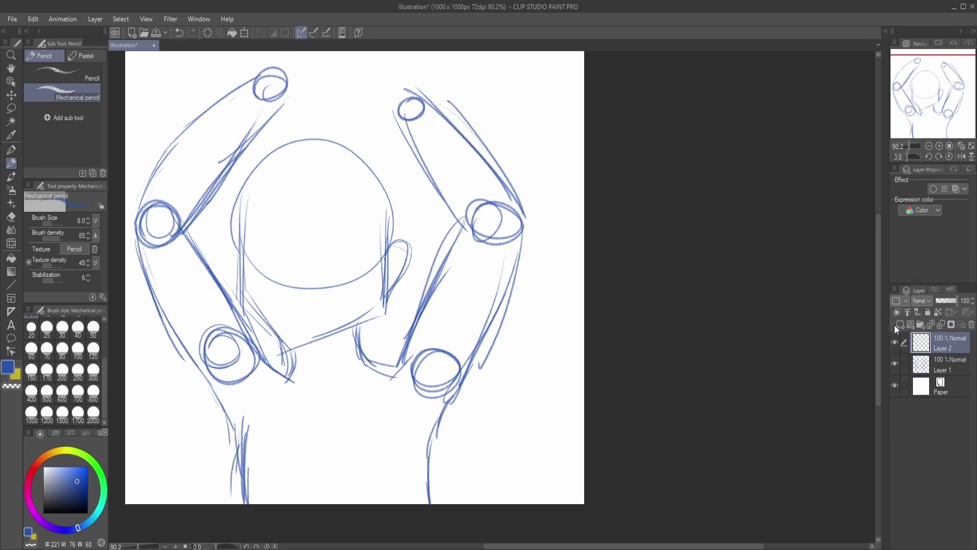
{"action": "mouse_move", "coordinate": [343, 162]}
{"action": "left_mouse_down"}
{"action": "mouse_move", "coordinate": [239, 239]}
{"action": "mouse_move", "coordinate": [219, 305]}
{"action": "mouse_move", "coordinate": [330, 141]}
{"action": "left_mouse_up"}
{"action": "left_click_drag", "start_coordinate": [232, 203], "coordinate": [211, 346]}
{"action": "left_click_drag", "start_coordinate": [343, 178], "coordinate": [247, 311]}
{"action": "left_click_drag", "start_coordinate": [355, 157], "coordinate": [273, 230]}
{"action": "left_click_drag", "start_coordinate": [351, 171], "coordinate": [337, 189]}
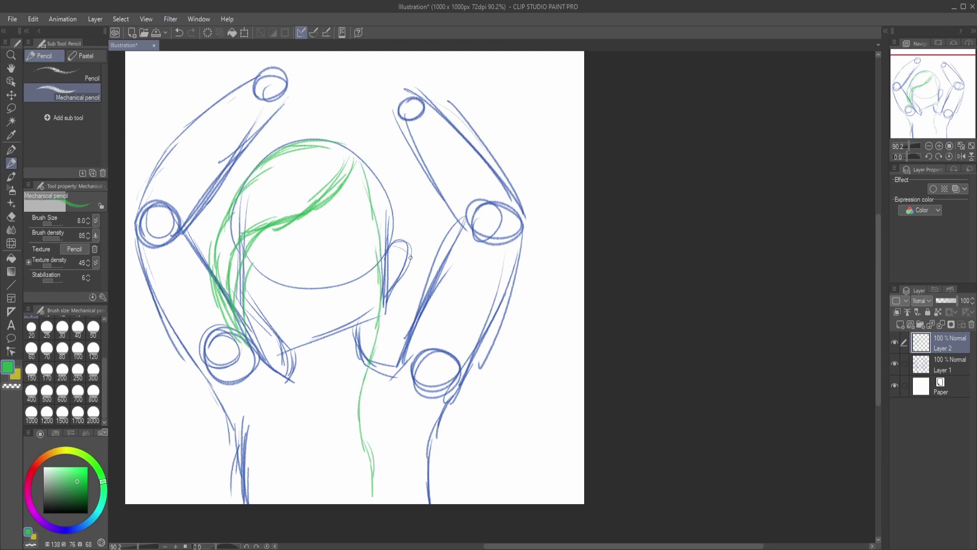
{"action": "left_click_drag", "start_coordinate": [365, 390], "coordinate": [375, 496]}
{"action": "left_click_drag", "start_coordinate": [412, 264], "coordinate": [409, 300]}
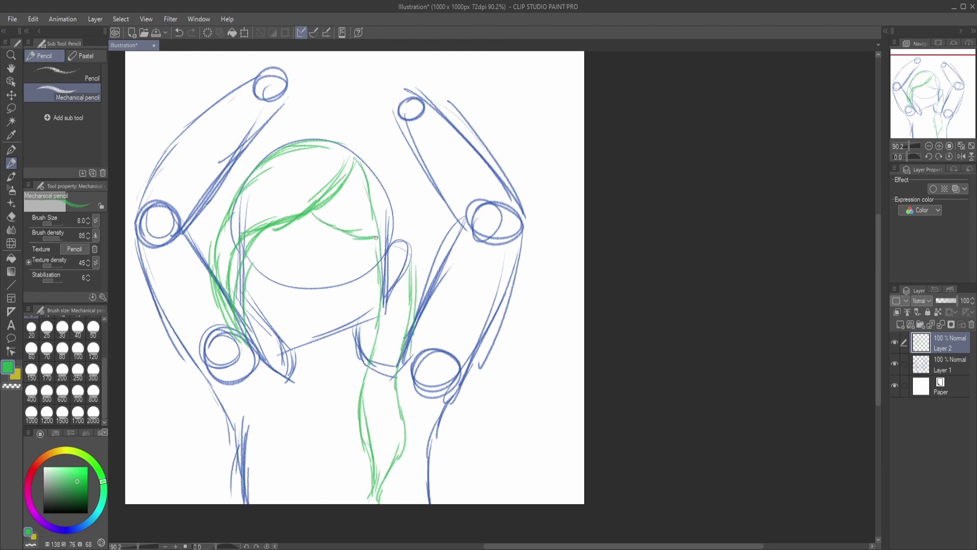
Sketch the hair's outer volume over the crown and down the right side of the head.
{"action": "left_click_drag", "start_coordinate": [231, 190], "coordinate": [352, 144]}
{"action": "left_click_drag", "start_coordinate": [220, 265], "coordinate": [306, 124]}
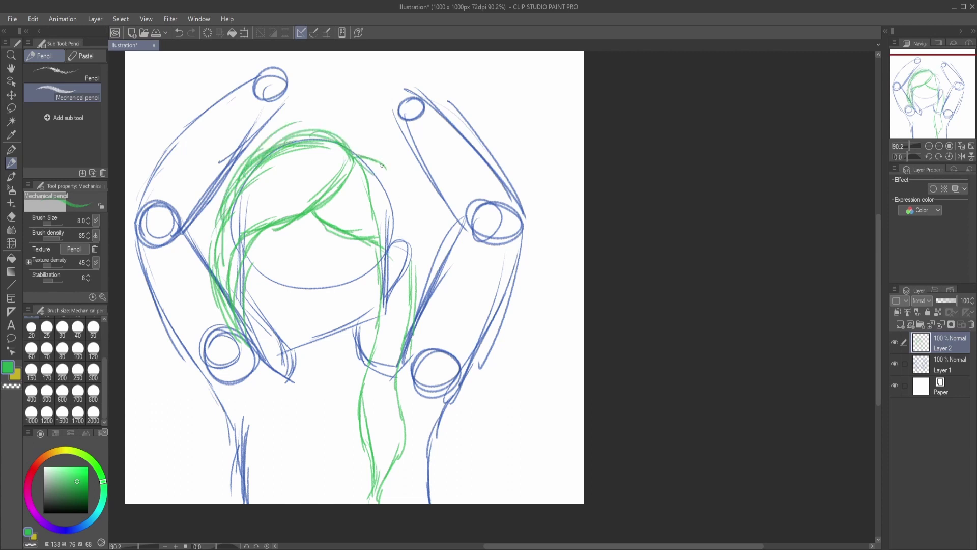
{"action": "left_click_drag", "start_coordinate": [381, 166], "coordinate": [407, 210]}
{"action": "left_click_drag", "start_coordinate": [257, 156], "coordinate": [357, 107]}
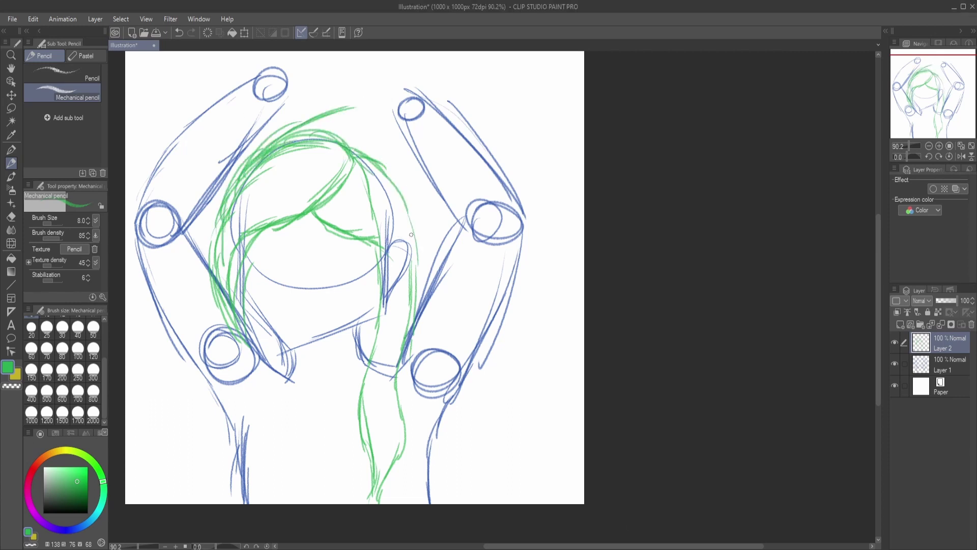
{"action": "left_click_drag", "start_coordinate": [399, 139], "coordinate": [416, 210]}
Sketch gathered hair rising from the crown and falling behind the ear, and undo the last two strokes.
{"action": "left_click_drag", "start_coordinate": [288, 136], "coordinate": [384, 87]}
{"action": "left_click_drag", "start_coordinate": [265, 149], "coordinate": [407, 85]}
{"action": "left_click_drag", "start_coordinate": [404, 170], "coordinate": [412, 211]}
{"action": "mouse_move", "coordinate": [286, 139]}
{"action": "left_mouse_down"}
{"action": "mouse_move", "coordinate": [328, 121]}
{"action": "mouse_move", "coordinate": [423, 109]}
{"action": "left_mouse_up"}
{"action": "left_click_drag", "start_coordinate": [377, 117], "coordinate": [425, 306]}
{"action": "key", "text": "p"}
{"action": "key", "text": "ctrl+z"}
{"action": "key", "text": "ctrl+z"}
{"action": "key", "text": "p"}
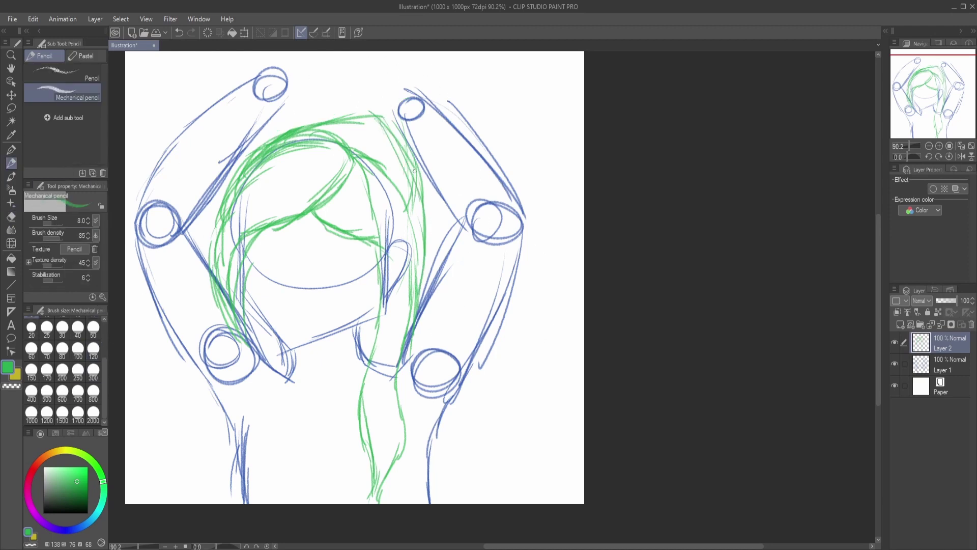
Sketch a large ponytail arching over the right arm and flowing down to the canvas's lower-right area.
{"action": "left_click_drag", "start_coordinate": [341, 113], "coordinate": [418, 97]}
{"action": "mouse_move", "coordinate": [439, 93]}
{"action": "left_mouse_down"}
{"action": "mouse_move", "coordinate": [527, 172]}
{"action": "mouse_move", "coordinate": [536, 337]}
{"action": "left_mouse_up"}
{"action": "left_click_drag", "start_coordinate": [558, 331], "coordinate": [513, 460]}
{"action": "left_click_drag", "start_coordinate": [545, 380], "coordinate": [465, 466]}
{"action": "left_click_drag", "start_coordinate": [352, 109], "coordinate": [433, 88]}
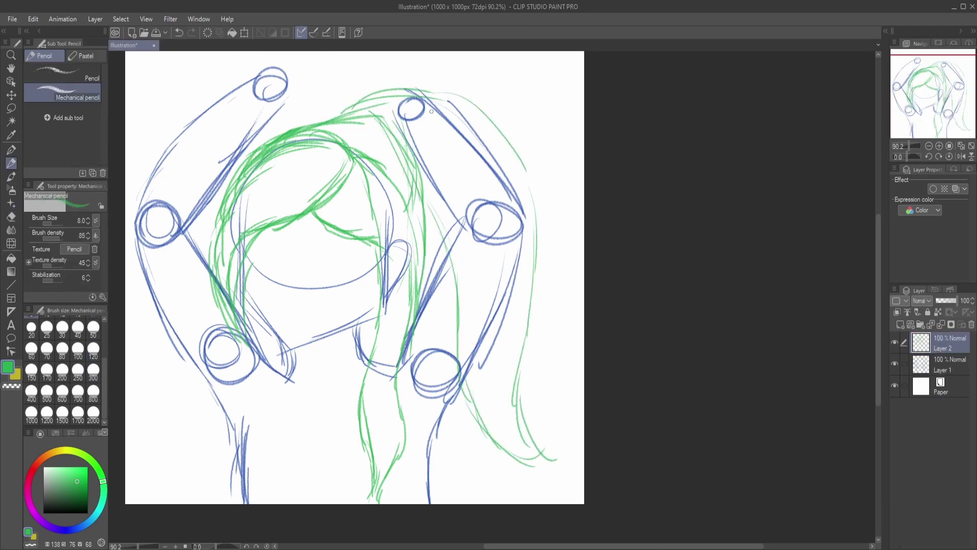
{"action": "left_click_drag", "start_coordinate": [398, 85], "coordinate": [549, 320]}
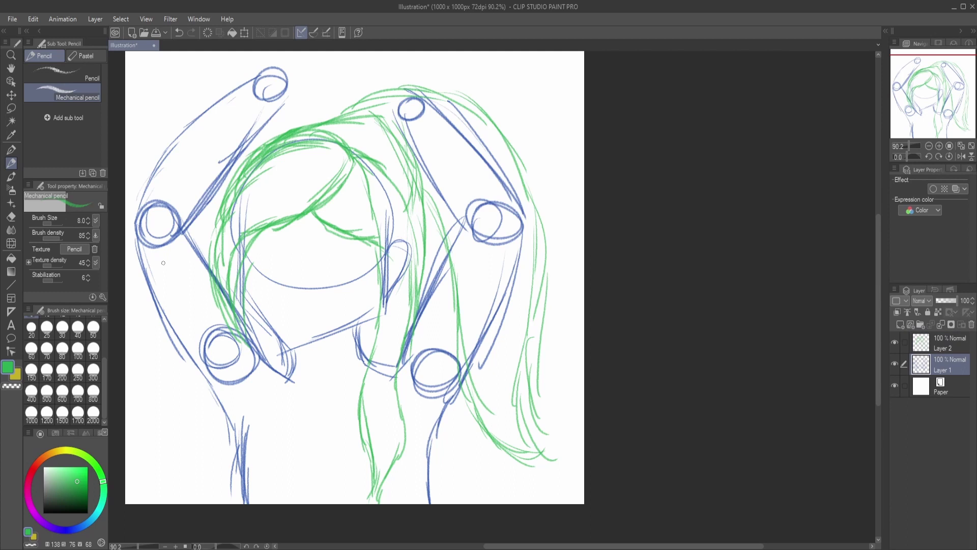
On Layer 1, sample the blue sketch color and sketch the clasped hands between the two wrist circles.
{"action": "left_click", "coordinate": [278, 77], "text": "alt"}
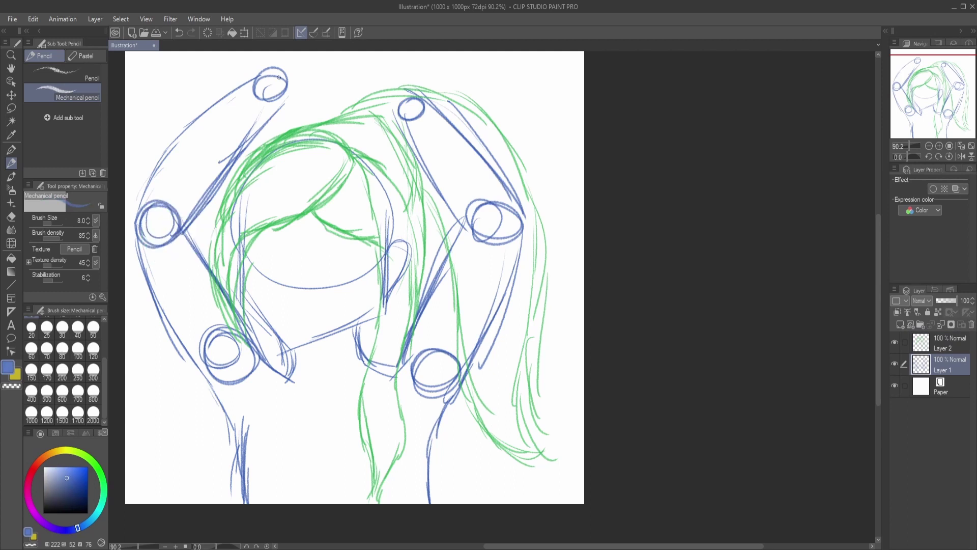
{"action": "left_click_drag", "start_coordinate": [321, 105], "coordinate": [351, 132]}
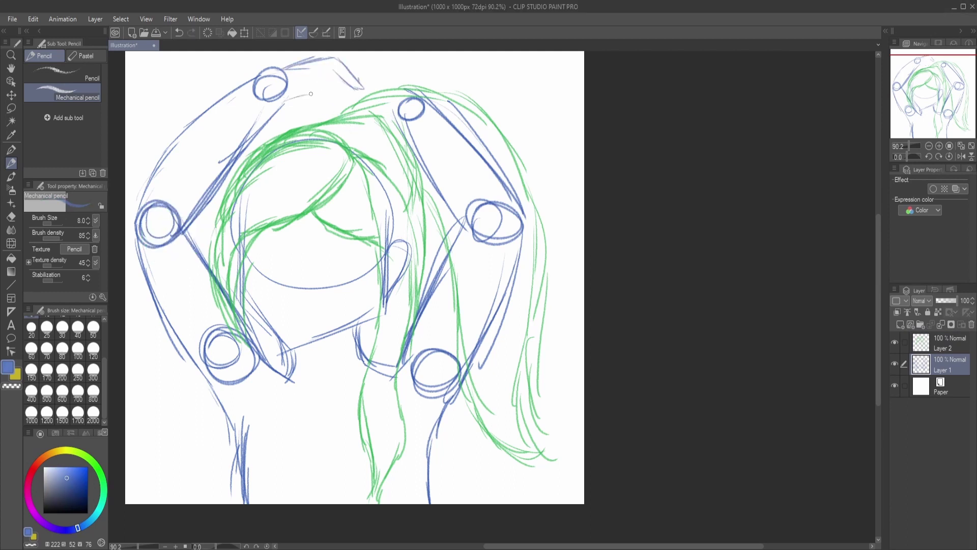
{"action": "left_click_drag", "start_coordinate": [311, 93], "coordinate": [315, 93]}
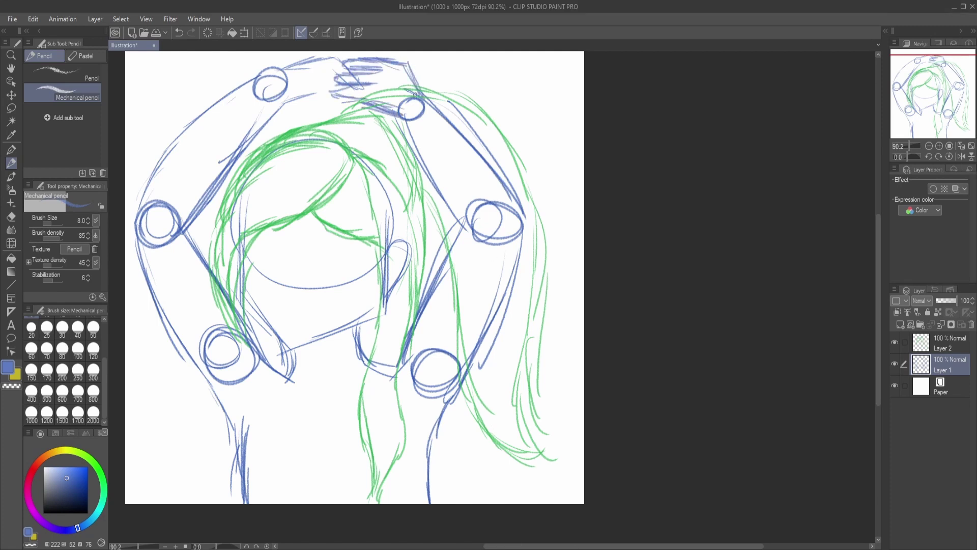
{"action": "left_click_drag", "start_coordinate": [357, 102], "coordinate": [396, 116]}
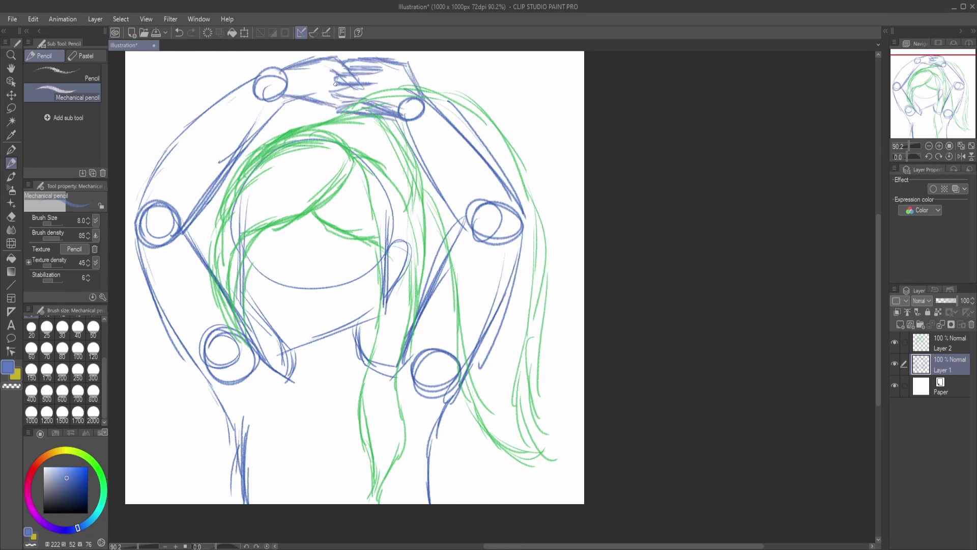
On Layer 2, erase the ponytail and the gathered hair strands near the hands.
{"action": "left_click", "coordinate": [960, 346]}
{"action": "key", "text": "ctrl+t"}
{"action": "key", "text": "e"}
{"action": "mouse_move", "coordinate": [488, 117]}
{"action": "left_mouse_down"}
{"action": "mouse_move", "coordinate": [545, 356]}
{"action": "mouse_move", "coordinate": [457, 338]}
{"action": "left_mouse_up"}
Resketch the gathered hair above the crown and behind the ear with the Mechanical pencil in the sampled green.
{"action": "left_click", "coordinate": [269, 122], "text": "alt"}
{"action": "left_click", "coordinate": [11, 163]}
{"action": "left_click_drag", "start_coordinate": [329, 114], "coordinate": [277, 145]}
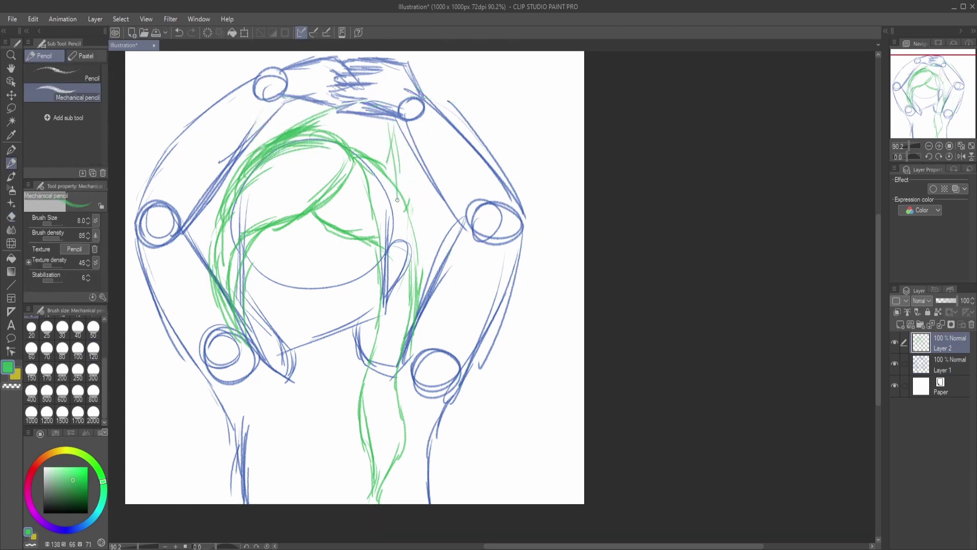
{"action": "left_click_drag", "start_coordinate": [387, 124], "coordinate": [400, 203]}
{"action": "left_click_drag", "start_coordinate": [331, 102], "coordinate": [259, 155]}
{"action": "mouse_move", "coordinate": [390, 130]}
{"action": "left_mouse_down"}
{"action": "mouse_move", "coordinate": [410, 255]}
{"action": "mouse_move", "coordinate": [399, 201]}
{"action": "left_mouse_up"}
{"action": "left_click_drag", "start_coordinate": [321, 99], "coordinate": [402, 69]}
{"action": "left_click_drag", "start_coordinate": [423, 170], "coordinate": [410, 265]}
{"action": "left_click_drag", "start_coordinate": [305, 113], "coordinate": [255, 148]}
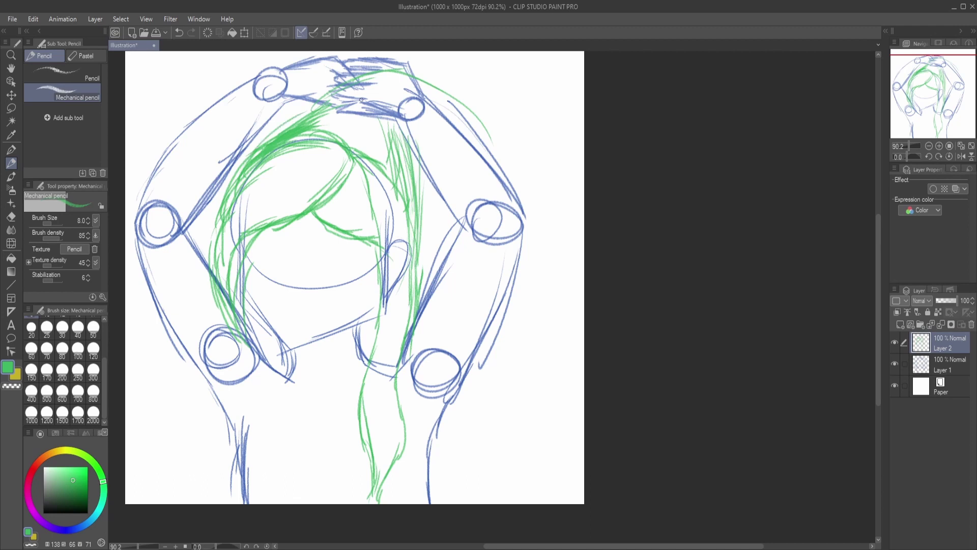
Sketch a new ponytail arching from above the hands down the right side and curling at its tip.
{"action": "left_click_drag", "start_coordinate": [379, 68], "coordinate": [486, 104]}
{"action": "mouse_move", "coordinate": [422, 76]}
{"action": "left_mouse_down"}
{"action": "mouse_move", "coordinate": [518, 284]}
{"action": "mouse_move", "coordinate": [543, 447]}
{"action": "left_mouse_up"}
{"action": "mouse_move", "coordinate": [460, 457]}
{"action": "left_mouse_down"}
{"action": "mouse_move", "coordinate": [437, 352]}
{"action": "mouse_move", "coordinate": [509, 481]}
{"action": "left_mouse_up"}
{"action": "left_click_drag", "start_coordinate": [513, 407], "coordinate": [486, 484]}
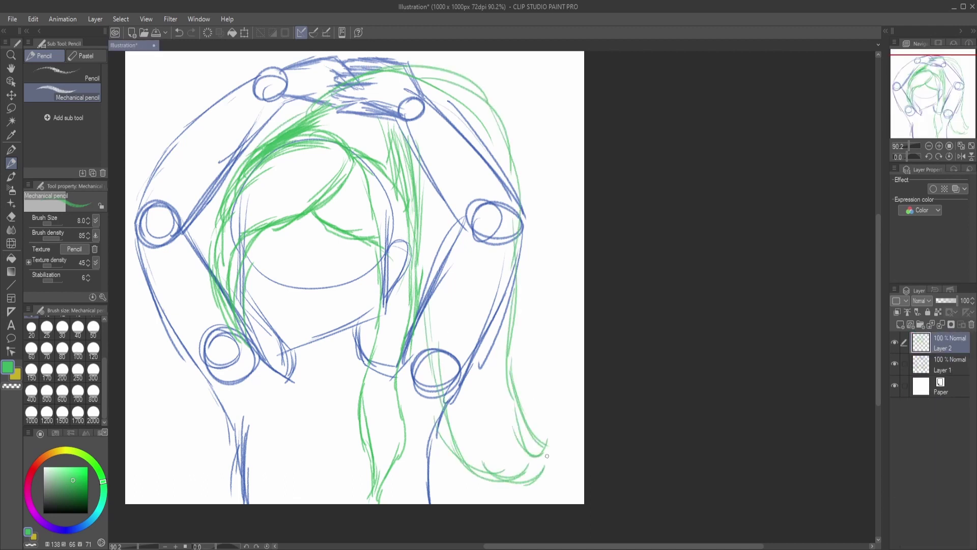
{"action": "left_click_drag", "start_coordinate": [475, 94], "coordinate": [540, 441]}
{"action": "left_click_drag", "start_coordinate": [427, 352], "coordinate": [503, 484]}
{"action": "left_click_drag", "start_coordinate": [472, 460], "coordinate": [511, 475]}
On a new layer, sketch the top's curved neckline, side edges and shoulder line in crimson.
{"action": "key", "text": "ctrl+shift+n"}
{"action": "left_click", "coordinate": [29, 479]}
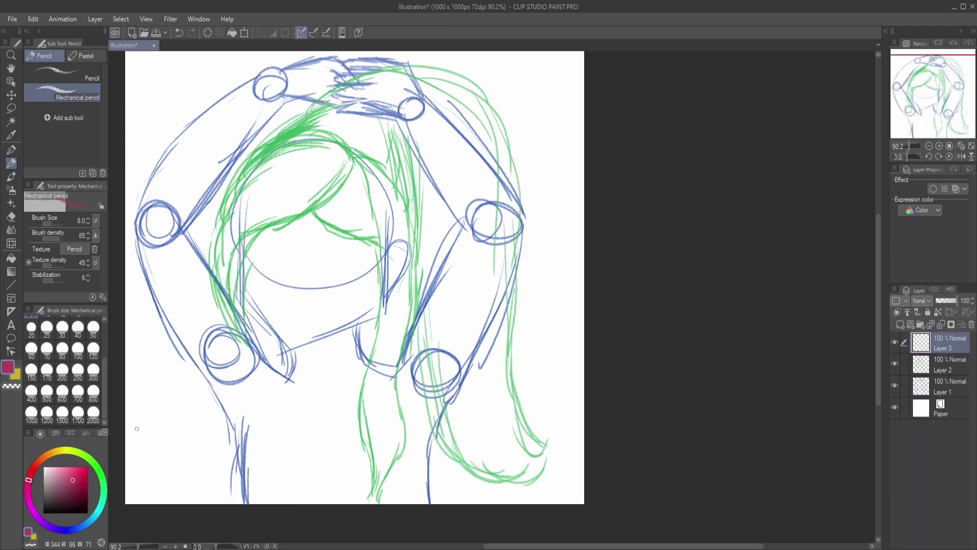
{"action": "mouse_move", "coordinate": [281, 379]}
{"action": "left_mouse_down"}
{"action": "mouse_move", "coordinate": [369, 374]}
{"action": "mouse_move", "coordinate": [352, 448]}
{"action": "left_mouse_up"}
{"action": "mouse_move", "coordinate": [290, 384]}
{"action": "left_mouse_down"}
{"action": "mouse_move", "coordinate": [249, 351]}
{"action": "mouse_move", "coordinate": [234, 501]}
{"action": "left_mouse_up"}
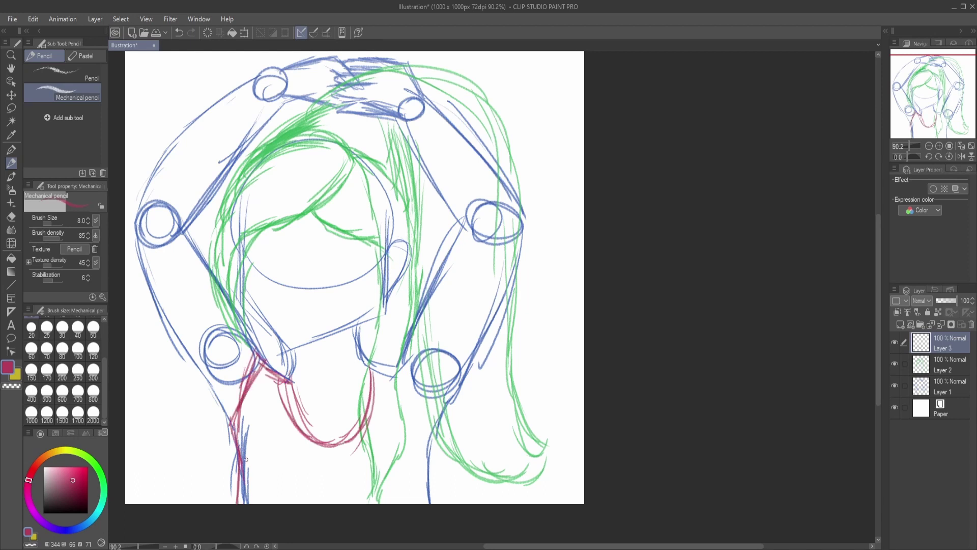
{"action": "left_click_drag", "start_coordinate": [254, 372], "coordinate": [242, 499]}
{"action": "mouse_move", "coordinate": [288, 383]}
{"action": "left_mouse_down"}
{"action": "mouse_move", "coordinate": [252, 362]}
{"action": "mouse_move", "coordinate": [289, 379]}
{"action": "left_mouse_up"}
{"action": "left_click_drag", "start_coordinate": [367, 365], "coordinate": [428, 476]}
{"action": "left_click_drag", "start_coordinate": [407, 381], "coordinate": [433, 503]}
Reinforce the top's outline and sketch a choker band with chevrons around the neck.
{"action": "left_click_drag", "start_coordinate": [290, 384], "coordinate": [369, 369]}
{"action": "mouse_move", "coordinate": [238, 430]}
{"action": "left_mouse_down"}
{"action": "mouse_move", "coordinate": [247, 503]}
{"action": "mouse_move", "coordinate": [219, 359]}
{"action": "mouse_move", "coordinate": [240, 448]}
{"action": "left_mouse_up"}
{"action": "key", "text": "e"}
{"action": "key", "text": "p"}
{"action": "left_click_drag", "start_coordinate": [255, 376], "coordinate": [236, 501]}
{"action": "mouse_move", "coordinate": [285, 379]}
{"action": "left_mouse_down"}
{"action": "mouse_move", "coordinate": [376, 370]}
{"action": "mouse_move", "coordinate": [362, 357]}
{"action": "left_mouse_up"}
{"action": "left_click_drag", "start_coordinate": [293, 353], "coordinate": [356, 344]}
On a new layer, sketch the eyebrows, closed eyes, cheek marks, nose and mouth in crimson at brush size 15.
{"action": "key", "text": "ctrl+shift+n"}
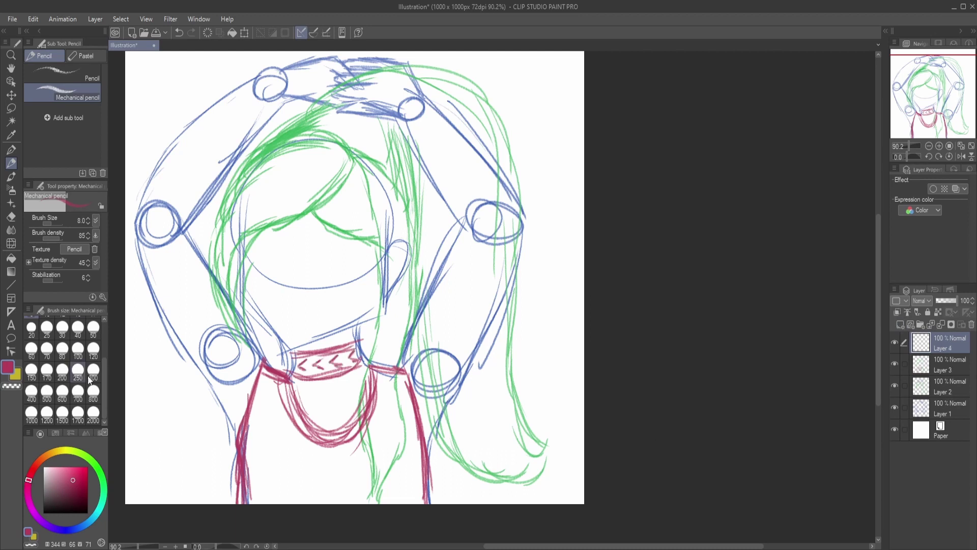
{"action": "key", "text": "bracketright"}
{"action": "key", "text": "bracketright"}
{"action": "key", "text": "bracketright"}
{"action": "left_click_drag", "start_coordinate": [327, 272], "coordinate": [326, 276]}
{"action": "left_click_drag", "start_coordinate": [330, 291], "coordinate": [356, 294]}
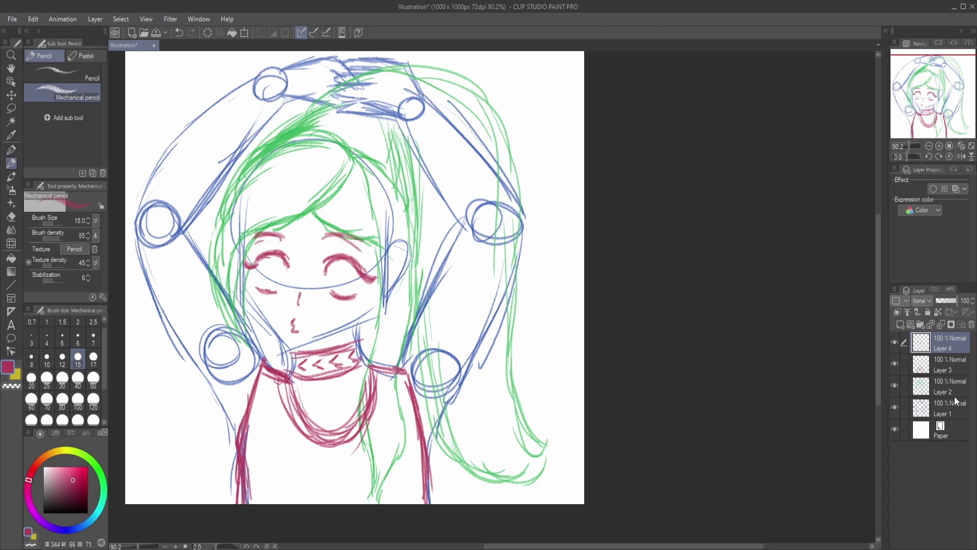
Lower Layers 2 to 4 to 43% opacity and Layer 1 to 50%, and add a new layer for G-pen inking.
{"action": "left_click_drag", "start_coordinate": [952, 300], "coordinate": [944, 301]}
{"action": "left_click_drag", "start_coordinate": [954, 386], "coordinate": [944, 302]}
{"action": "key", "text": "ctrl+shift+n"}
{"action": "key", "text": "p"}
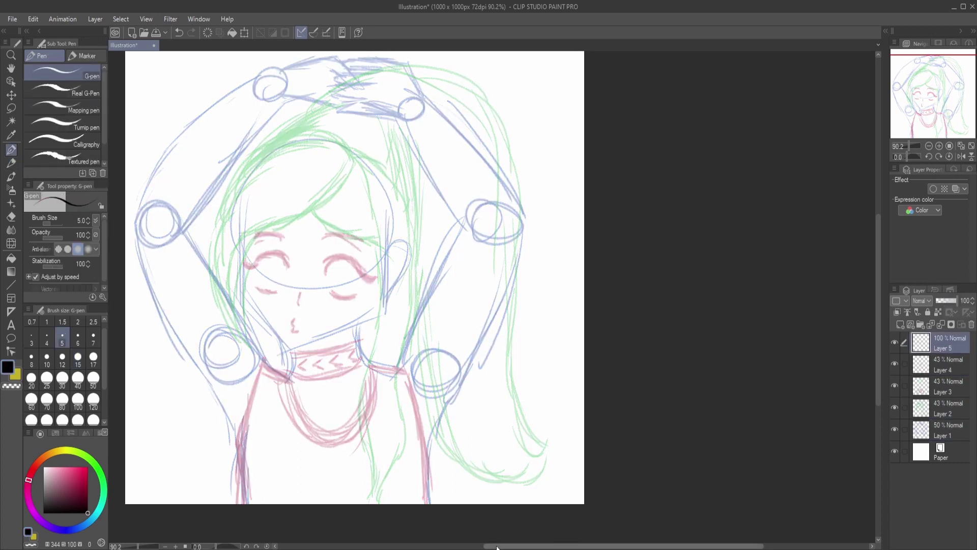
Ink the face contour, jaw, ear and both neck lines in black with the size 5 G-pen.
{"action": "left_click_drag", "start_coordinate": [497, 547], "coordinate": [441, 547]}
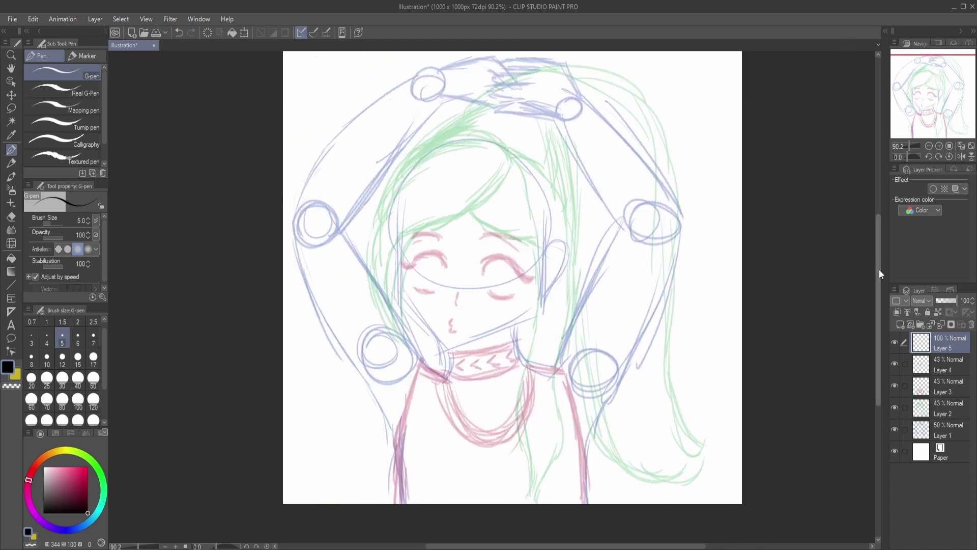
{"action": "key", "text": "ctrl+plus"}
{"action": "key", "text": "ctrl+plus"}
{"action": "key", "text": "ctrl+plus"}
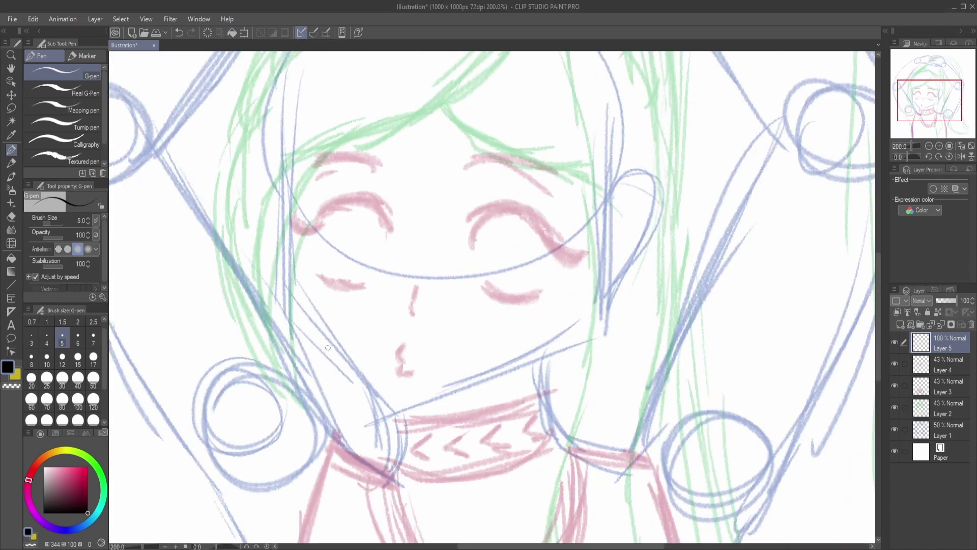
{"action": "mouse_move", "coordinate": [286, 281]}
{"action": "left_mouse_down"}
{"action": "mouse_move", "coordinate": [425, 395]}
{"action": "mouse_move", "coordinate": [607, 304]}
{"action": "mouse_move", "coordinate": [606, 402]}
{"action": "mouse_move", "coordinate": [642, 268]}
{"action": "mouse_move", "coordinate": [657, 290]}
{"action": "mouse_move", "coordinate": [605, 399]}
{"action": "left_mouse_up"}
{"action": "key", "text": "ctrl+z"}
{"action": "scroll", "coordinate": [600, 305], "scroll_direction": "up", "scroll_amount": 3}
{"action": "key", "text": "ctrl+z"}
{"action": "left_click_drag", "start_coordinate": [287, 378], "coordinate": [285, 184]}
{"action": "scroll", "coordinate": [540, 203], "scroll_direction": "down", "scroll_amount": 7}
{"action": "left_click_drag", "start_coordinate": [540, 191], "coordinate": [635, 298]}
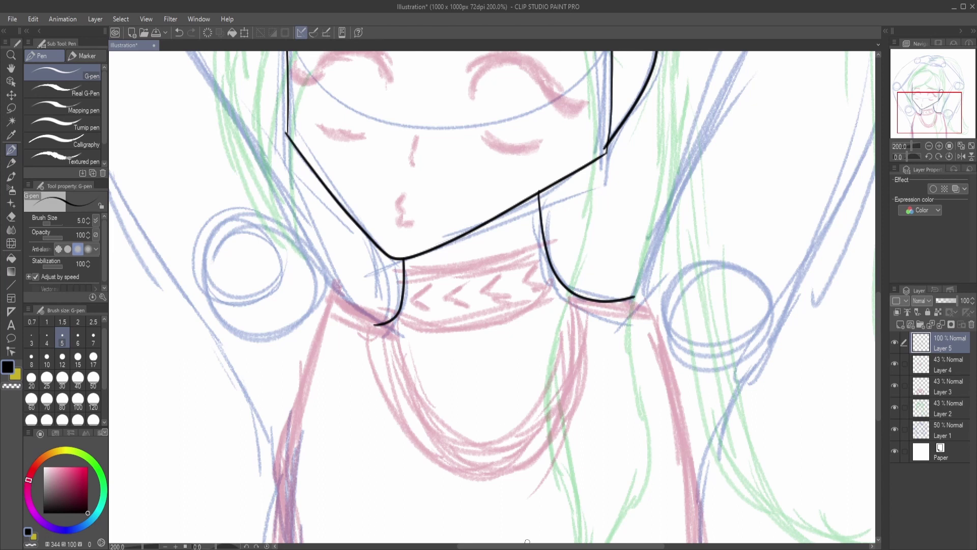
Ink both edges of the left upper arm and the torso's left side.
{"action": "scroll", "coordinate": [527, 541], "scroll_direction": "left", "scroll_amount": 5}
{"action": "scroll", "coordinate": [527, 541], "scroll_direction": "up", "scroll_amount": 3}
{"action": "left_click_drag", "start_coordinate": [331, 107], "coordinate": [557, 434]}
{"action": "left_click_drag", "start_coordinate": [225, 79], "coordinate": [279, 273]}
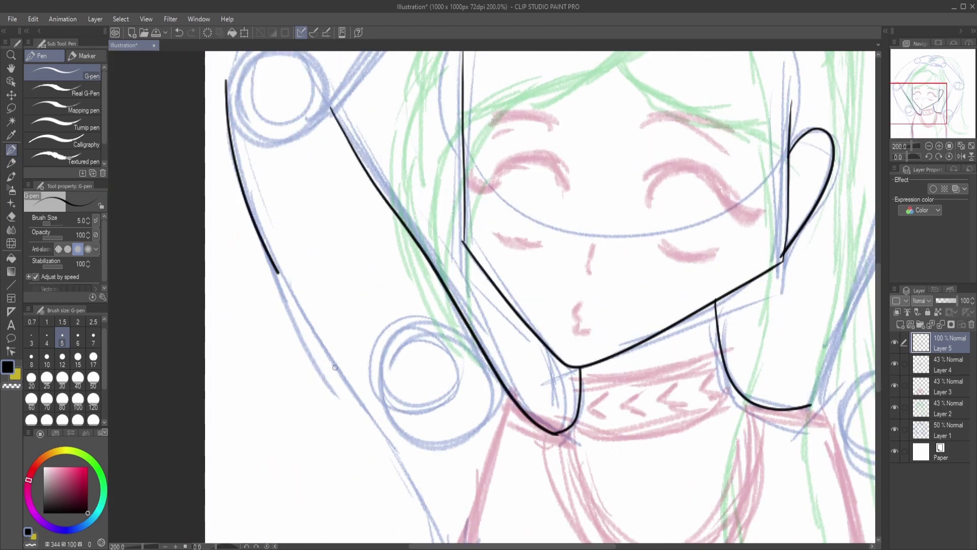
{"action": "left_click_drag", "start_coordinate": [335, 367], "coordinate": [464, 540]}
{"action": "scroll", "coordinate": [465, 458], "scroll_direction": "down", "scroll_amount": 5}
{"action": "left_click_drag", "start_coordinate": [461, 313], "coordinate": [469, 479]}
{"action": "scroll", "coordinate": [874, 213], "scroll_direction": "up", "scroll_amount": 13}
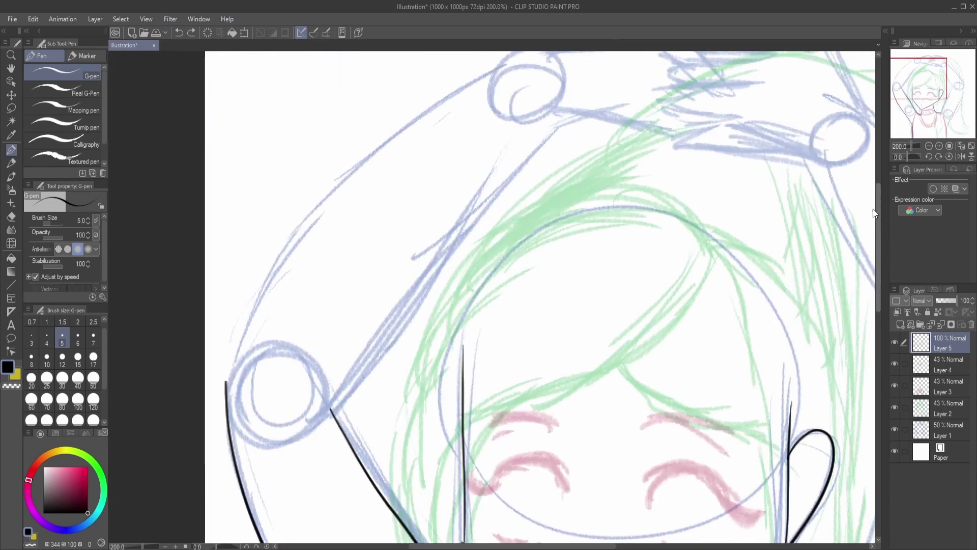
Ink the outer and inner edges of the left forearm from the elbow up to the wrist.
{"action": "scroll", "coordinate": [874, 213], "scroll_direction": "down", "scroll_amount": 3}
{"action": "left_click_drag", "start_coordinate": [319, 351], "coordinate": [511, 147]}
{"action": "left_click_drag", "start_coordinate": [389, 367], "coordinate": [498, 226]}
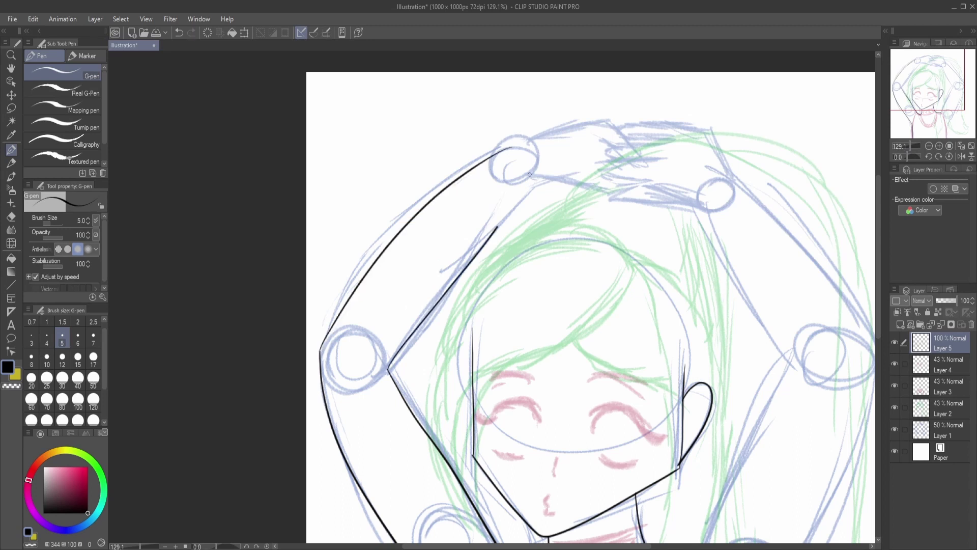
Ink both edges of the right upper arm and the torso's right side.
{"action": "scroll", "coordinate": [874, 279], "scroll_direction": "down", "scroll_amount": 2}
{"action": "scroll", "coordinate": [874, 280], "scroll_direction": "right", "scroll_amount": 5}
{"action": "left_click_drag", "start_coordinate": [460, 456], "coordinate": [549, 283]}
{"action": "key", "text": "ctrl+z"}
{"action": "scroll", "coordinate": [562, 248], "scroll_direction": "down", "scroll_amount": 5}
{"action": "key", "text": "ctrl+z"}
{"action": "mouse_move", "coordinate": [637, 64]}
{"action": "left_mouse_down"}
{"action": "mouse_move", "coordinate": [496, 359]}
{"action": "mouse_move", "coordinate": [492, 458]}
{"action": "left_mouse_up"}
Try to ink the outer edge of the right forearm from the wrist to the elbow.
{"action": "scroll", "coordinate": [560, 306], "scroll_direction": "up", "scroll_amount": 5}
{"action": "left_click_drag", "start_coordinate": [488, 142], "coordinate": [625, 311]}
{"action": "key", "text": "ctrl+z"}
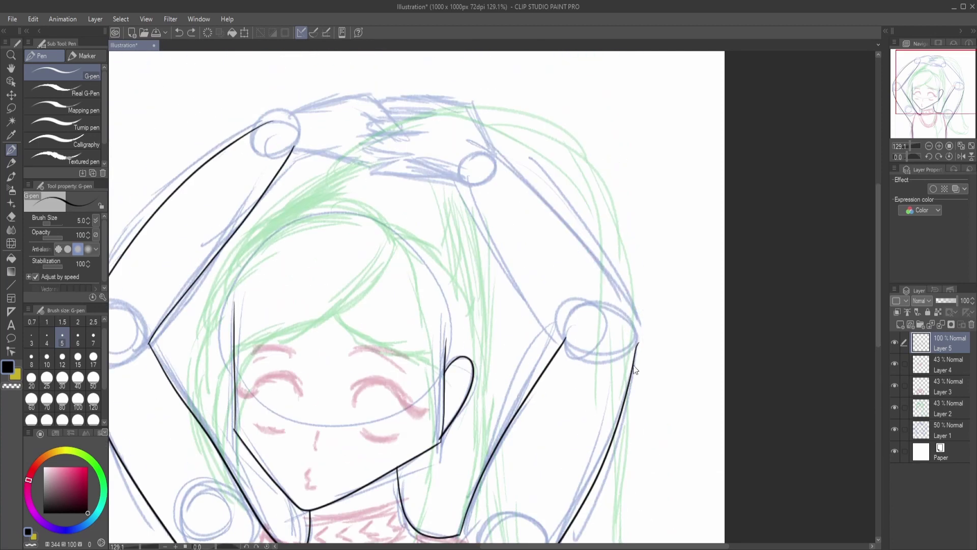
{"action": "left_click_drag", "start_coordinate": [491, 148], "coordinate": [627, 324]}
{"action": "key", "text": "ctrl+z"}
{"action": "scroll", "coordinate": [630, 359], "scroll_direction": "up", "scroll_amount": 2}
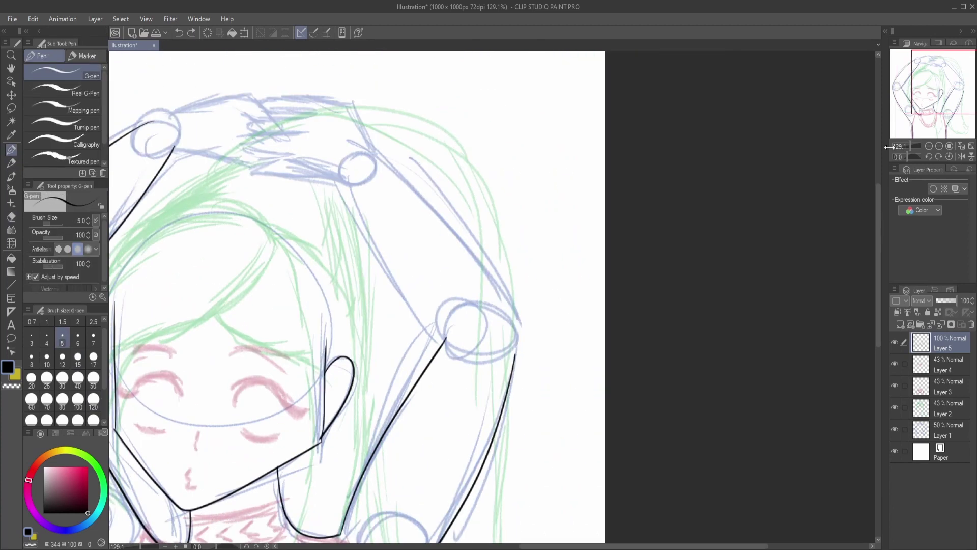
{"action": "left_click_drag", "start_coordinate": [307, 71], "coordinate": [507, 280]}
{"action": "key", "text": "ctrl+z"}
{"action": "left_click_drag", "start_coordinate": [530, 388], "coordinate": [327, 106]}
{"action": "key", "text": "ctrl+z"}
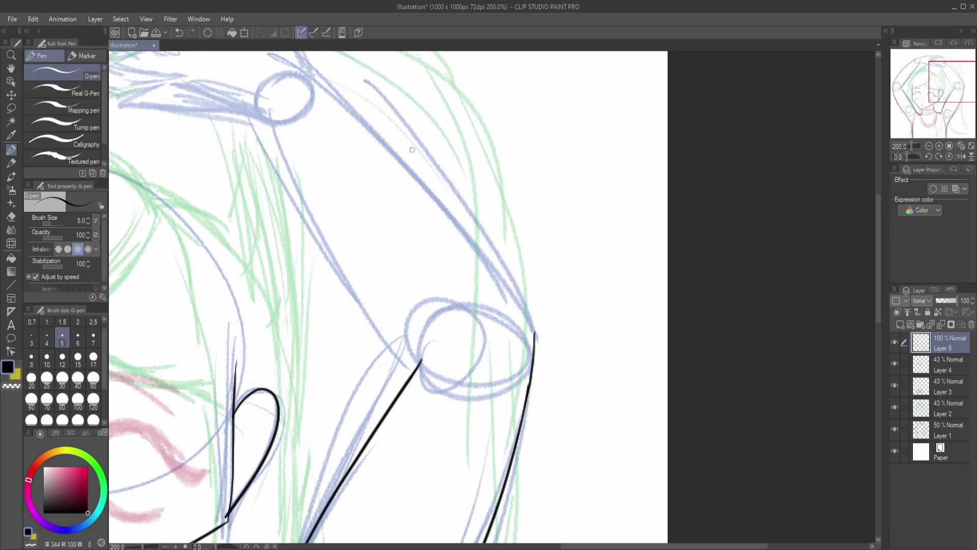
{"action": "key", "text": "ctrl+z"}
Ink the outer and inner edges of the right forearm between the wrist and elbow.
{"action": "left_click_drag", "start_coordinate": [305, 68], "coordinate": [534, 340]}
{"action": "left_click_drag", "start_coordinate": [257, 116], "coordinate": [424, 368]}
{"action": "scroll", "coordinate": [502, 302], "scroll_direction": "down", "scroll_amount": 5}
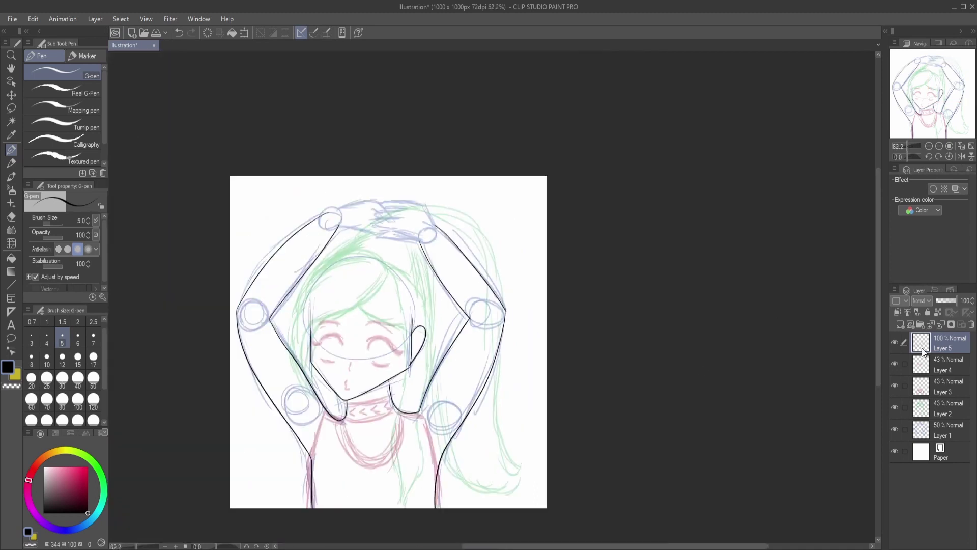
Add a new layer above the arm line art and try to outline the right hand from the wrist.
{"action": "key", "text": "ctrl+shift+n"}
{"action": "scroll", "coordinate": [904, 157], "scroll_direction": "up", "scroll_amount": 8}
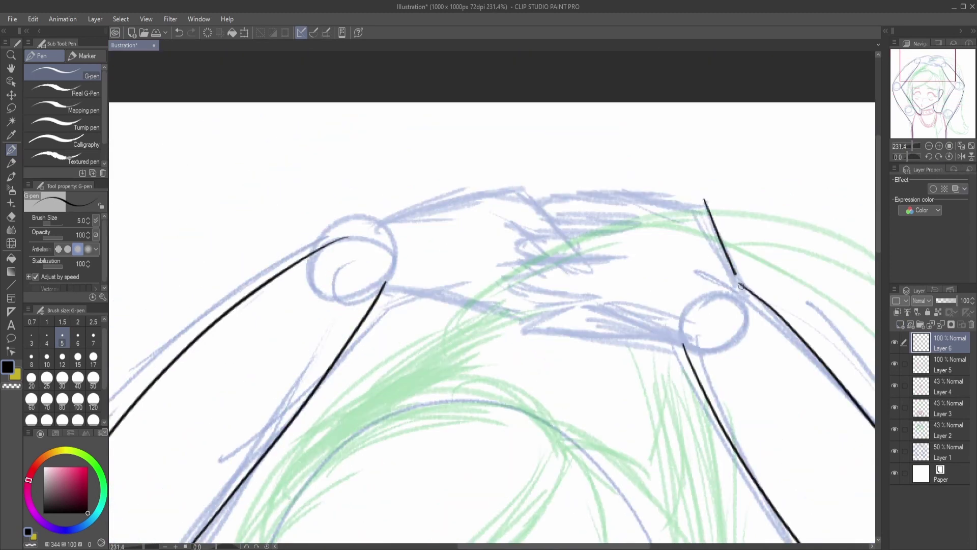
{"action": "left_click_drag", "start_coordinate": [535, 329], "coordinate": [686, 346]}
{"action": "key", "text": "ctrl+z"}
{"action": "mouse_move", "coordinate": [536, 330]}
{"action": "left_mouse_down"}
{"action": "mouse_move", "coordinate": [598, 314]}
{"action": "mouse_move", "coordinate": [635, 226]}
{"action": "left_mouse_up"}
{"action": "key", "text": "ctrl+z"}
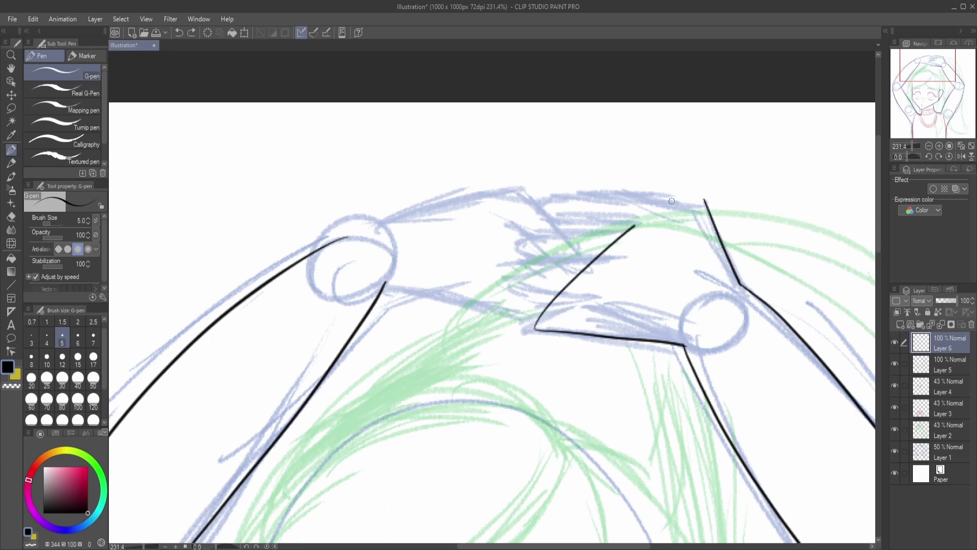
{"action": "key", "text": "ctrl+z"}
{"action": "key", "text": "ctrl+z"}
{"action": "key", "text": "ctrl+z"}
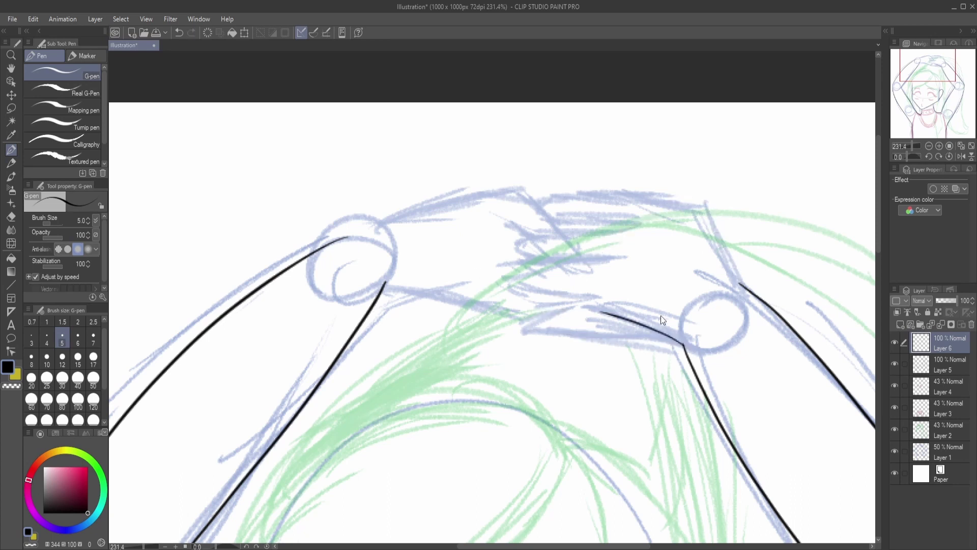
{"action": "key", "text": "ctrl+z"}
Ink the right hand's outline from wrist to wrist with four long fingers reaching over the other hand.
{"action": "mouse_move", "coordinate": [738, 280]}
{"action": "left_mouse_down"}
{"action": "mouse_move", "coordinate": [550, 211]}
{"action": "mouse_move", "coordinate": [662, 228]}
{"action": "left_mouse_up"}
{"action": "left_click_drag", "start_coordinate": [549, 233], "coordinate": [515, 243]}
{"action": "mouse_move", "coordinate": [522, 251]}
{"action": "left_mouse_down"}
{"action": "mouse_move", "coordinate": [643, 262]}
{"action": "mouse_move", "coordinate": [547, 237]}
{"action": "mouse_move", "coordinate": [642, 255]}
{"action": "left_mouse_up"}
{"action": "key", "text": "ctrl+z"}
{"action": "mouse_move", "coordinate": [549, 234]}
{"action": "left_mouse_down"}
{"action": "mouse_move", "coordinate": [585, 234]}
{"action": "mouse_move", "coordinate": [595, 294]}
{"action": "left_mouse_up"}
{"action": "key", "text": "ctrl+z"}
{"action": "mouse_move", "coordinate": [628, 257]}
{"action": "left_mouse_down"}
{"action": "mouse_move", "coordinate": [615, 294]}
{"action": "mouse_move", "coordinate": [696, 371]}
{"action": "left_mouse_up"}
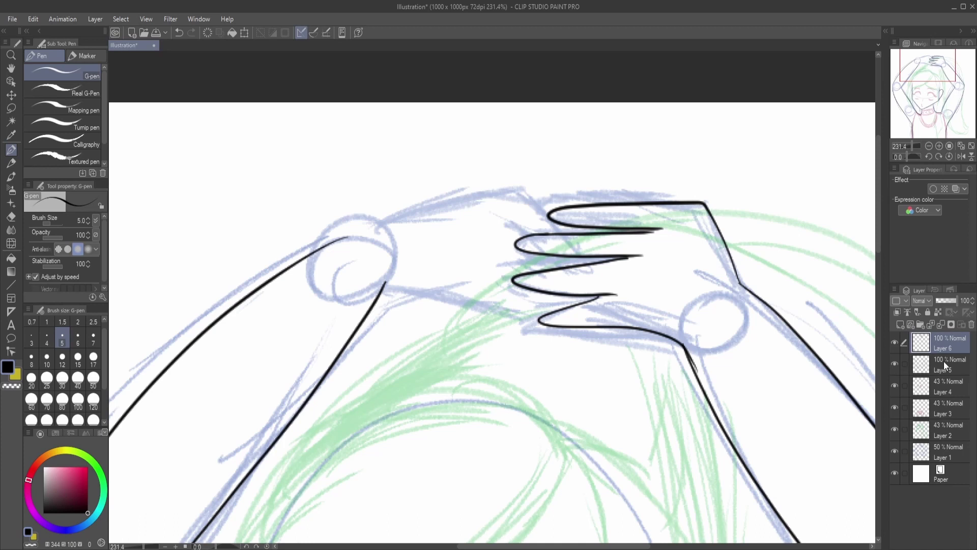
Add a new layer and ink the left hand's lower and upper edges along with its first finger.
{"action": "left_click", "coordinate": [900, 325]}
{"action": "left_click_drag", "start_coordinate": [385, 285], "coordinate": [540, 319]}
{"action": "mouse_move", "coordinate": [348, 237]}
{"action": "left_mouse_down"}
{"action": "mouse_move", "coordinate": [391, 218]}
{"action": "mouse_move", "coordinate": [575, 238]}
{"action": "left_mouse_up"}
{"action": "key", "text": "ctrl+z"}
{"action": "mouse_move", "coordinate": [509, 219]}
{"action": "left_mouse_down"}
{"action": "mouse_move", "coordinate": [584, 272]}
{"action": "mouse_move", "coordinate": [572, 235]}
{"action": "left_mouse_up"}
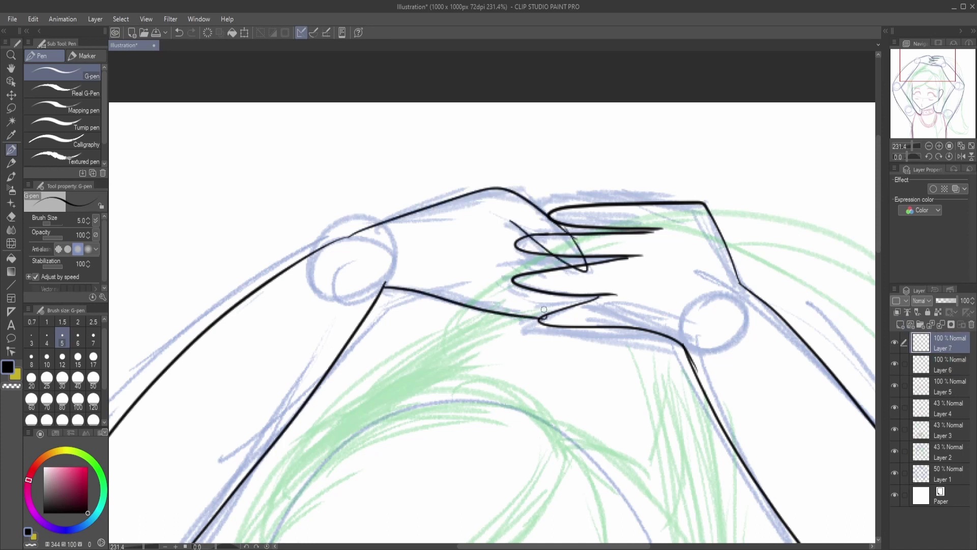
Shorten the left hand's lower edge and ink its remaining fingers interlaced with the right hand.
{"action": "key", "text": "e"}
{"action": "key", "text": "ctrl+z"}
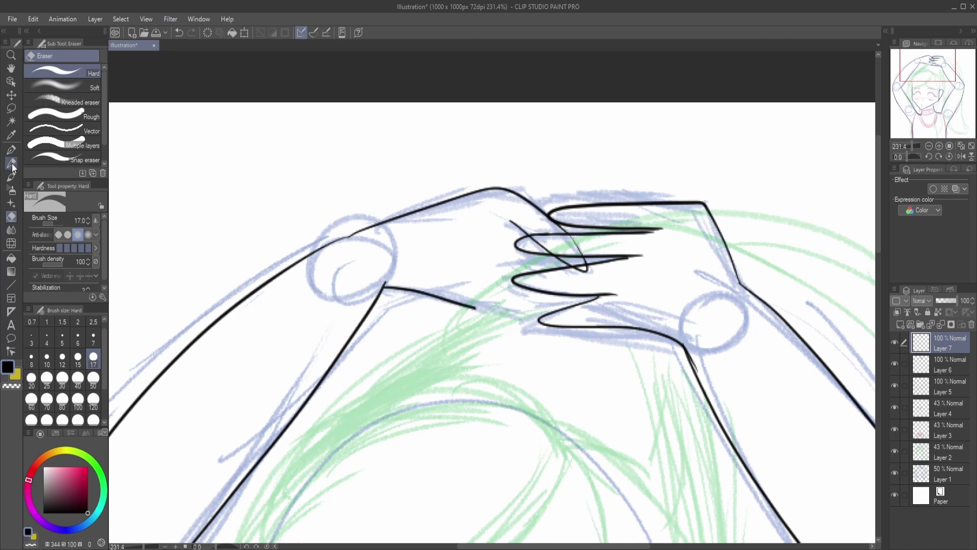
{"action": "key", "text": "p"}
{"action": "left_click_drag", "start_coordinate": [488, 243], "coordinate": [539, 278]}
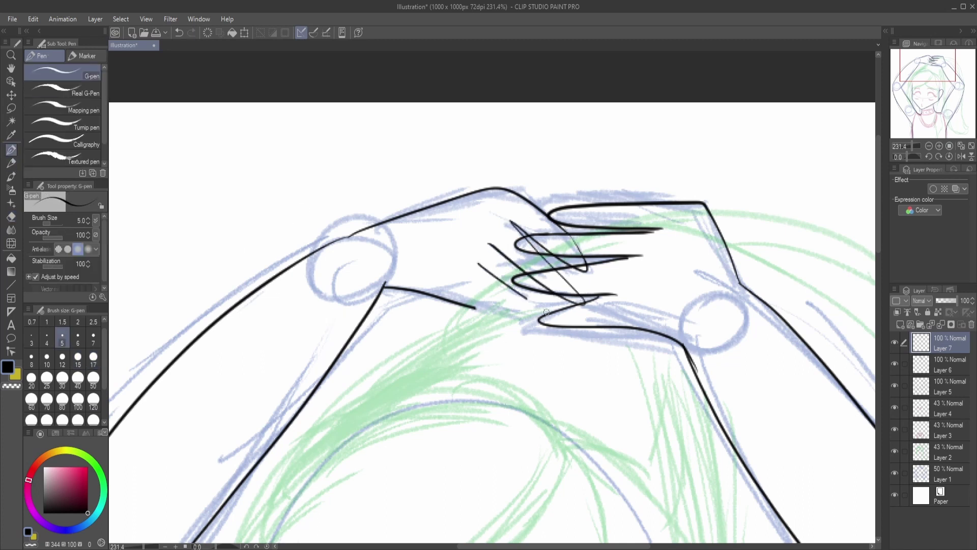
{"action": "left_click_drag", "start_coordinate": [473, 273], "coordinate": [560, 308]}
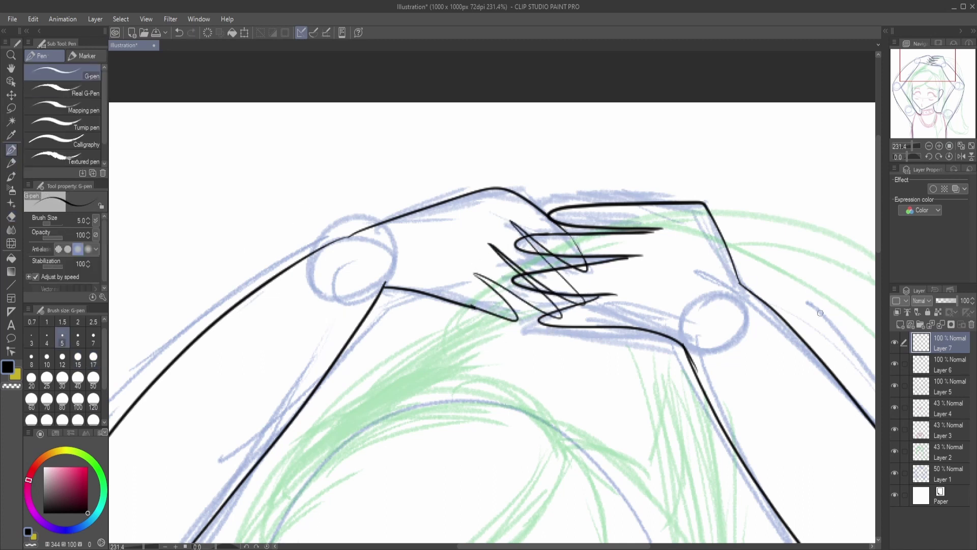
Hide the blue body sketch layer and add a new layer on top for the hair.
{"action": "left_click_drag", "start_coordinate": [918, 146], "coordinate": [912, 146]}
{"action": "mouse_move", "coordinate": [875, 294]}
{"action": "left_mouse_down"}
{"action": "mouse_move", "coordinate": [898, 473]}
{"action": "mouse_move", "coordinate": [878, 348]}
{"action": "left_mouse_up"}
{"action": "left_click", "coordinate": [901, 324]}
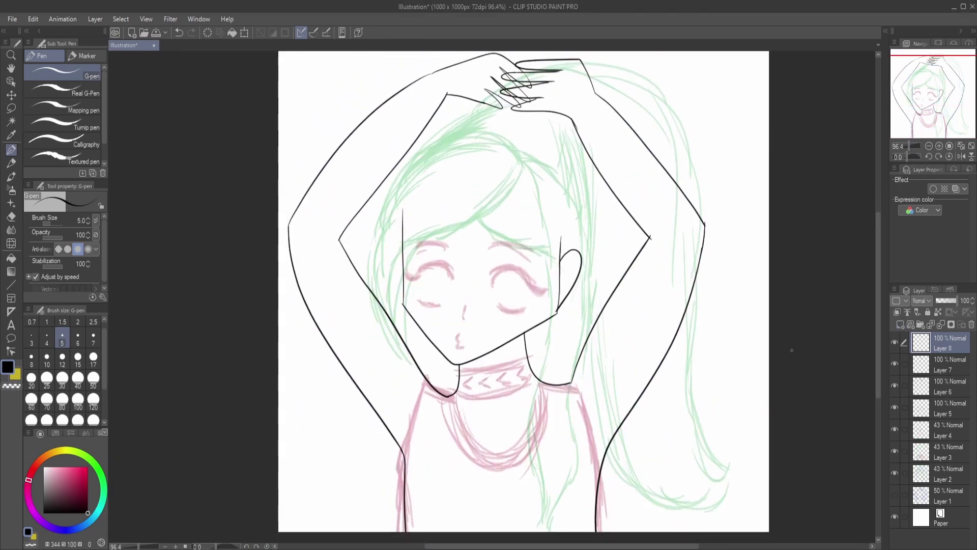
Ink the left fringe from the parting, the outer hair contour over the crown, and the pointed strand ends beside the jaw.
{"action": "left_click_drag", "start_coordinate": [911, 146], "coordinate": [915, 146]}
{"action": "left_click_drag", "start_coordinate": [519, 189], "coordinate": [356, 475]}
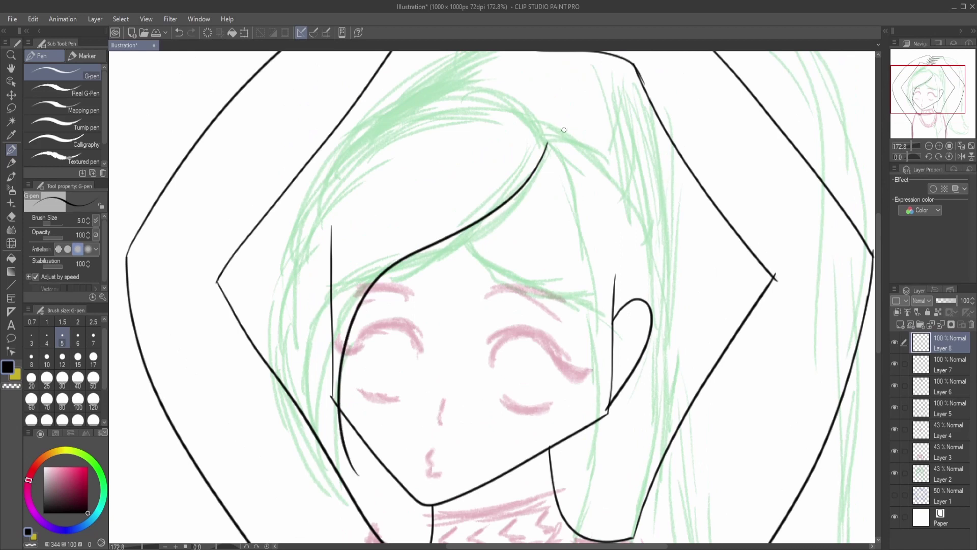
{"action": "left_click_drag", "start_coordinate": [549, 143], "coordinate": [359, 542]}
{"action": "scroll", "coordinate": [356, 458], "scroll_direction": "down", "scroll_amount": 3}
{"action": "left_click_drag", "start_coordinate": [322, 335], "coordinate": [359, 461]}
{"action": "left_click_drag", "start_coordinate": [324, 354], "coordinate": [364, 392]}
{"action": "scroll", "coordinate": [861, 283], "scroll_direction": "down", "scroll_amount": 2}
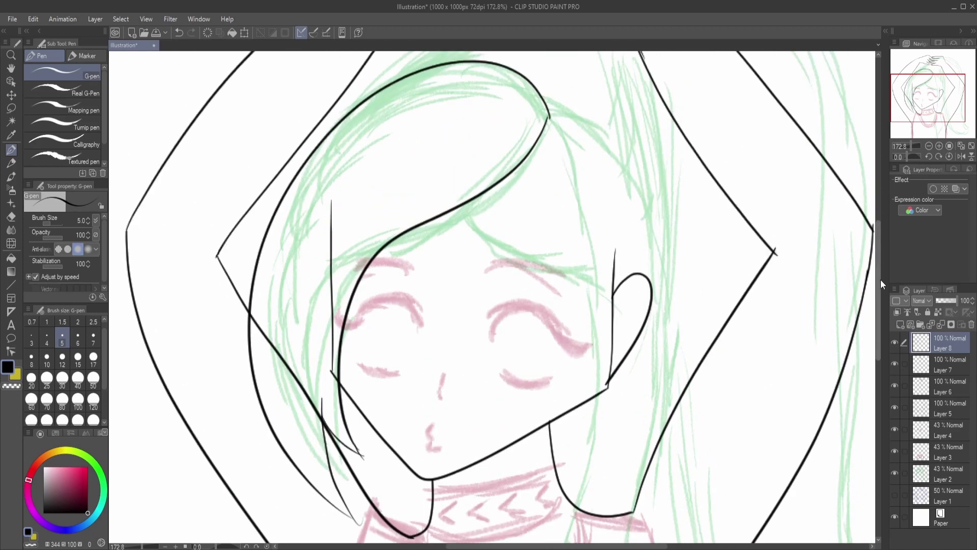
Ink the inner and outer edges of the long right hair lock from the parting down over the chest.
{"action": "scroll", "coordinate": [881, 279], "scroll_direction": "up", "scroll_amount": 3}
{"action": "left_click_drag", "start_coordinate": [533, 75], "coordinate": [531, 471]}
{"action": "scroll", "coordinate": [881, 292], "scroll_direction": "down", "scroll_amount": 1}
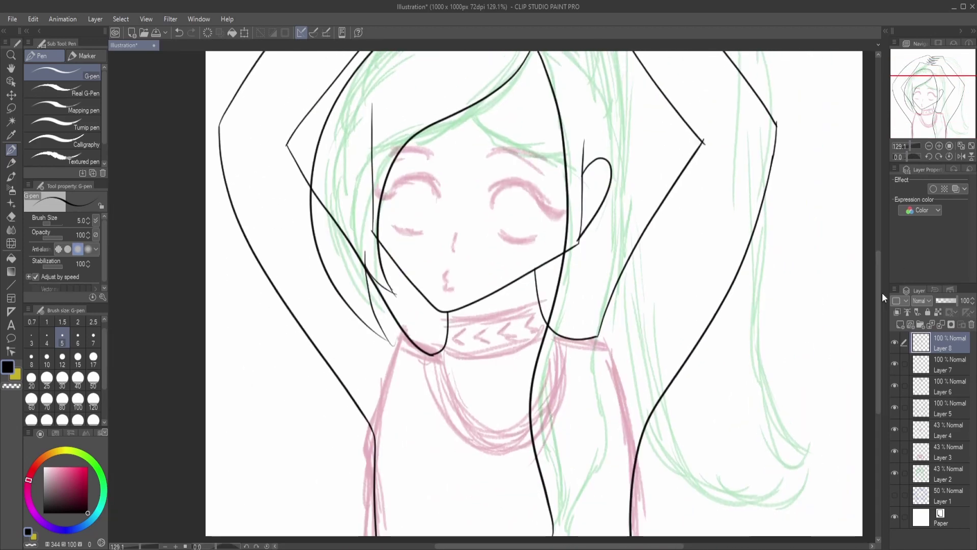
{"action": "scroll", "coordinate": [881, 292], "scroll_direction": "down", "scroll_amount": 2}
{"action": "left_click_drag", "start_coordinate": [558, 152], "coordinate": [537, 430]}
{"action": "key", "text": "ctrl+z"}
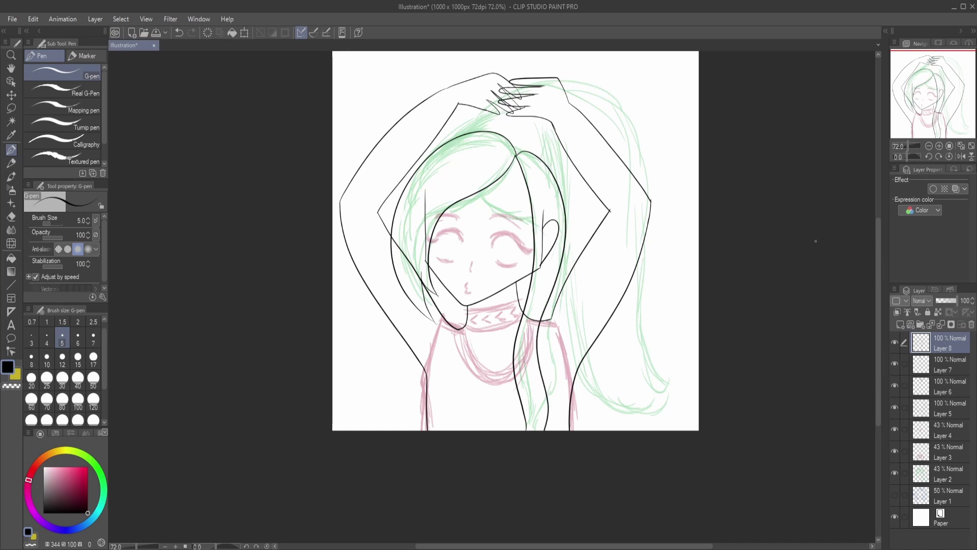
Ink the short fringe curve across the right side of the forehead.
{"action": "scroll", "coordinate": [531, 151], "scroll_direction": "up", "scroll_amount": 2}
{"action": "scroll", "coordinate": [511, 207], "scroll_direction": "up", "scroll_amount": 3}
{"action": "left_click_drag", "start_coordinate": [465, 192], "coordinate": [589, 291]}
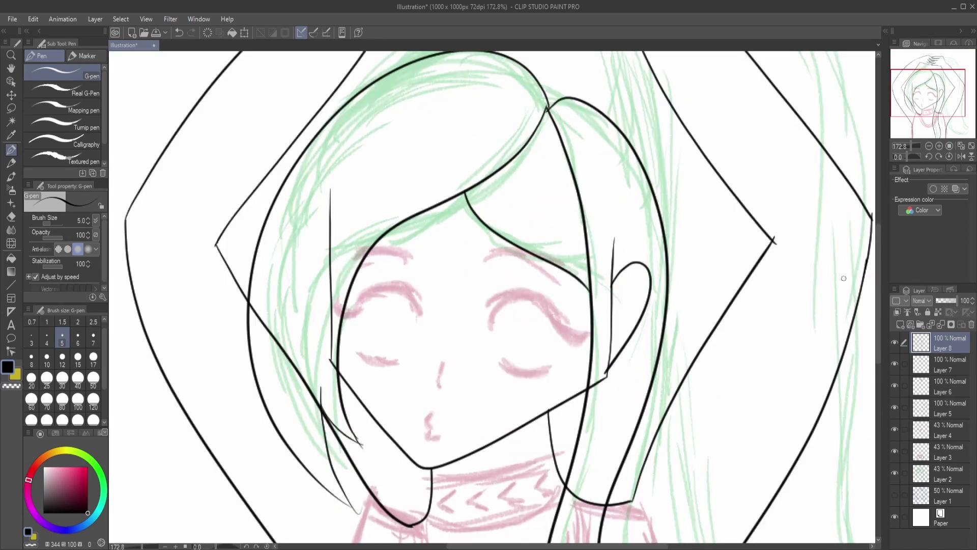
{"action": "key", "text": "ctrl+z"}
{"action": "key", "text": "ctrl+y"}
Ink the ponytail's outer and inner edges from the hands down to its tip at the canvas's lower right.
{"action": "mouse_move", "coordinate": [878, 290]}
{"action": "left_mouse_down"}
{"action": "mouse_move", "coordinate": [878, 208]}
{"action": "mouse_move", "coordinate": [872, 358]}
{"action": "mouse_move", "coordinate": [879, 200]}
{"action": "left_mouse_up"}
{"action": "key", "text": "ctrl+0"}
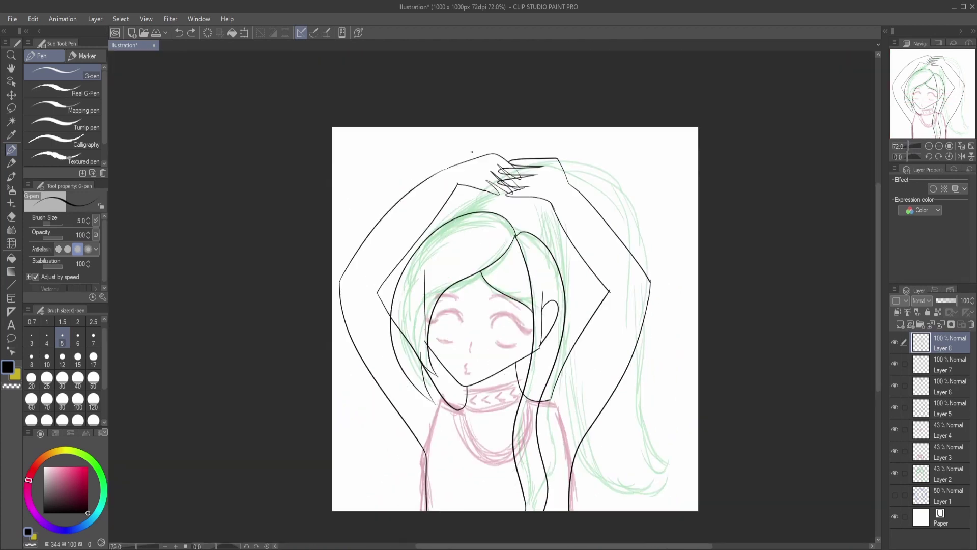
{"action": "left_click_drag", "start_coordinate": [598, 162], "coordinate": [671, 509]}
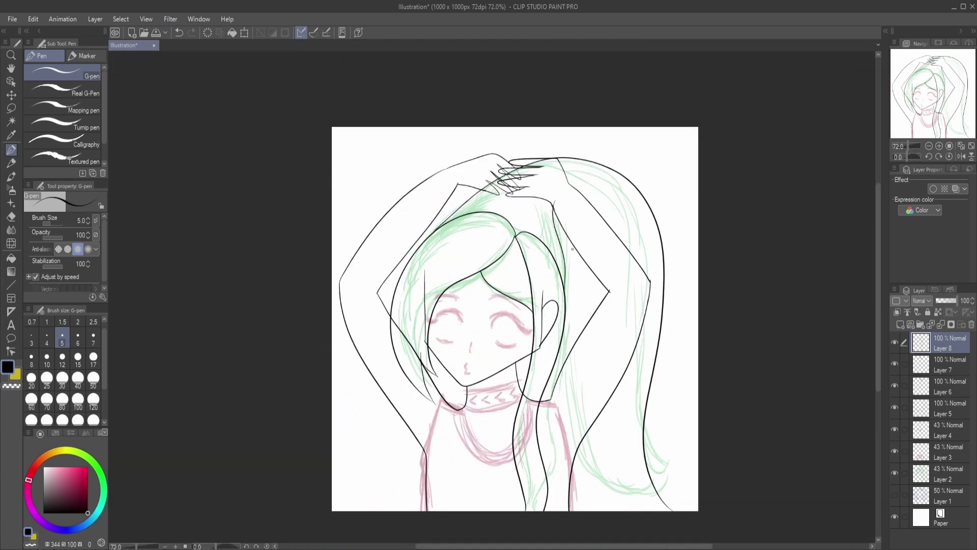
{"action": "key", "text": "ctrl+z"}
{"action": "mouse_move", "coordinate": [574, 228]}
{"action": "left_mouse_down"}
{"action": "mouse_move", "coordinate": [586, 494]}
{"action": "mouse_move", "coordinate": [674, 508]}
{"action": "left_mouse_up"}
{"action": "key", "text": "ctrl+z"}
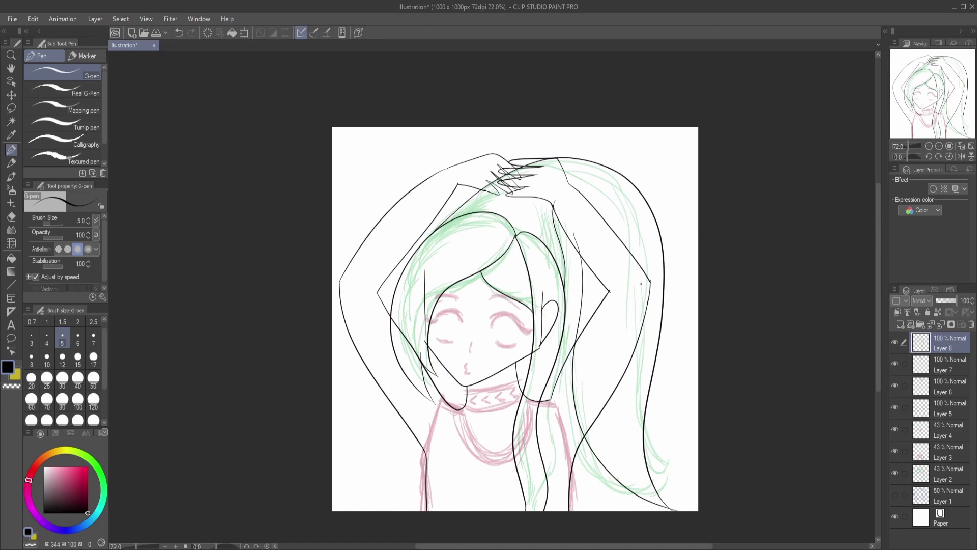
Hide the green hair sketch layer and erase the pulled-back hair lines below the hands with the Hard eraser at size 15.
{"action": "key", "text": "e"}
{"action": "scroll", "coordinate": [492, 181], "scroll_direction": "up", "scroll_amount": 2}
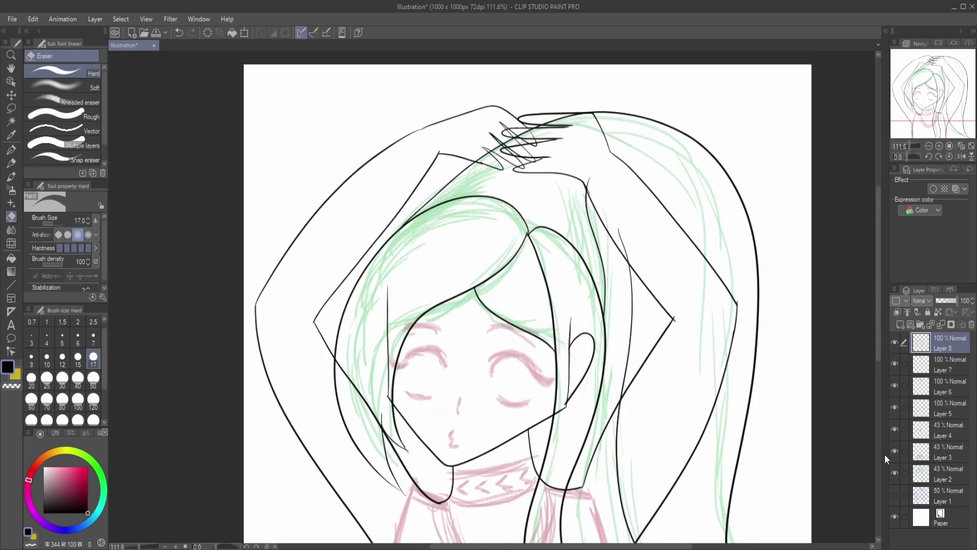
{"action": "left_click", "coordinate": [894, 472]}
{"action": "key", "text": "bracketleft"}
{"action": "key", "text": "bracketleft"}
{"action": "key", "text": "bracketleft"}
{"action": "key", "text": "bracketleft"}
{"action": "key", "text": "bracketleft"}
{"action": "key", "text": "bracketleft"}
{"action": "key", "text": "bracketleft"}
{"action": "key", "text": "bracketleft"}
{"action": "key", "text": "bracketleft"}
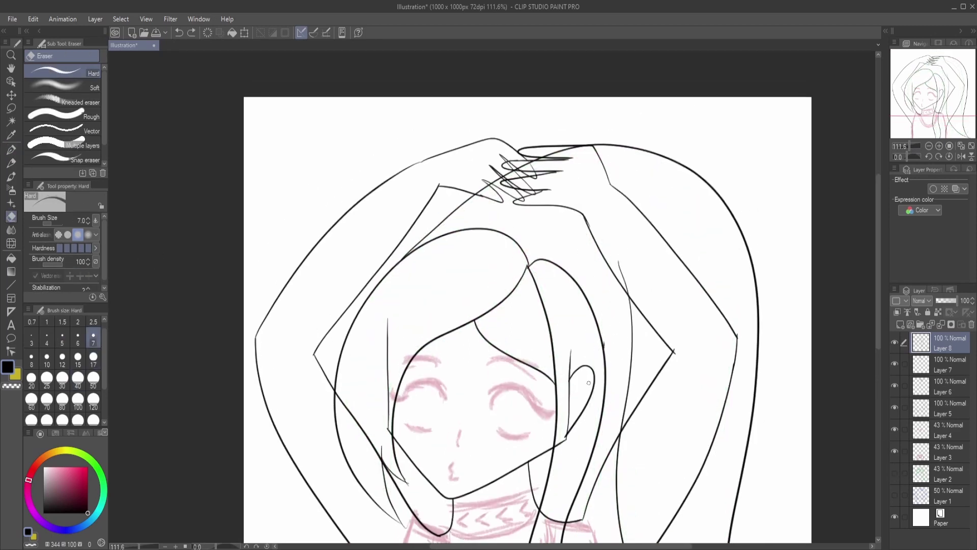
{"action": "left_click", "coordinate": [78, 356]}
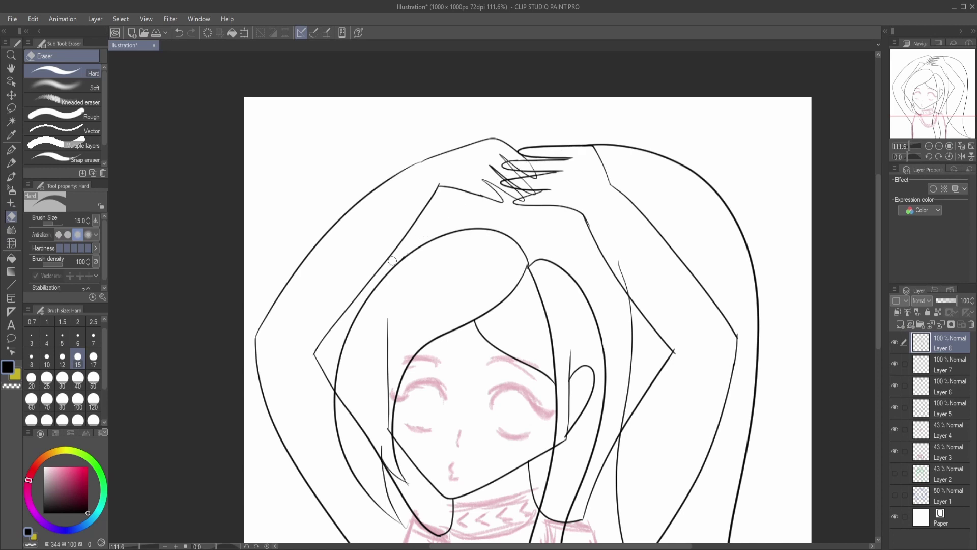
Re-ink the pulled-back hair lines between the head and the hands and erase the ponytail's inner edge.
{"action": "key", "text": "p"}
{"action": "left_click_drag", "start_coordinate": [878, 265], "coordinate": [882, 312]}
{"action": "left_click", "coordinate": [906, 148]}
{"action": "key", "text": "e"}
{"action": "mouse_move", "coordinate": [562, 209]}
{"action": "left_mouse_down"}
{"action": "mouse_move", "coordinate": [585, 402]}
{"action": "mouse_move", "coordinate": [649, 445]}
{"action": "left_mouse_up"}
Redraw the ponytail's inner edge as a smooth curve from the right side of the hair to the tip.
{"action": "key", "text": "p"}
{"action": "left_click_drag", "start_coordinate": [555, 249], "coordinate": [564, 376]}
{"action": "key", "text": "ctrl+z"}
{"action": "key", "text": "ctrl+z"}
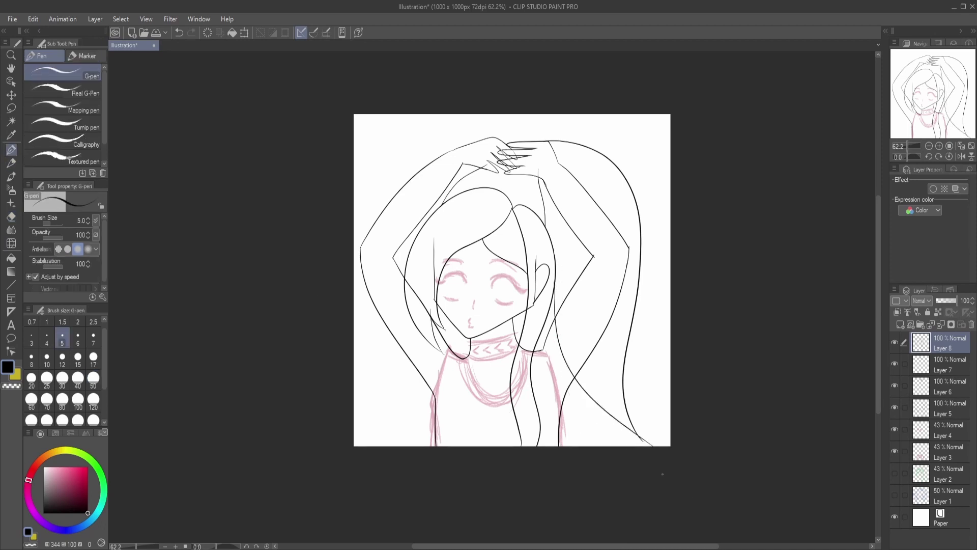
{"action": "key", "text": "ctrl+y"}
{"action": "left_click_drag", "start_coordinate": [554, 288], "coordinate": [558, 361]}
{"action": "key", "text": "ctrl+z"}
{"action": "key", "text": "ctrl+z"}
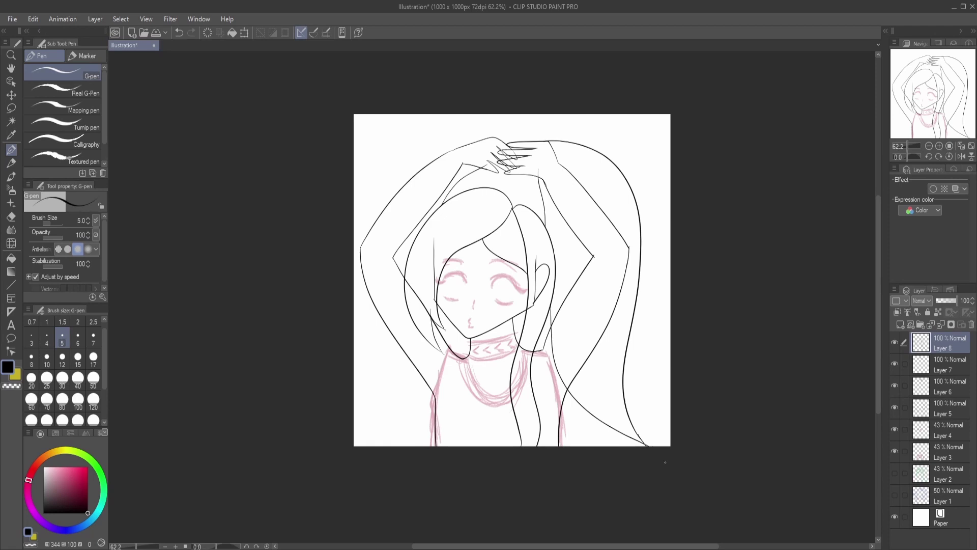
Add a new layer and ink the choker's upper and lower edges around the neck.
{"action": "left_click", "coordinate": [900, 324]}
{"action": "scroll", "coordinate": [830, 334], "scroll_direction": "up", "scroll_amount": 5}
{"action": "left_click_drag", "start_coordinate": [398, 293], "coordinate": [587, 257]}
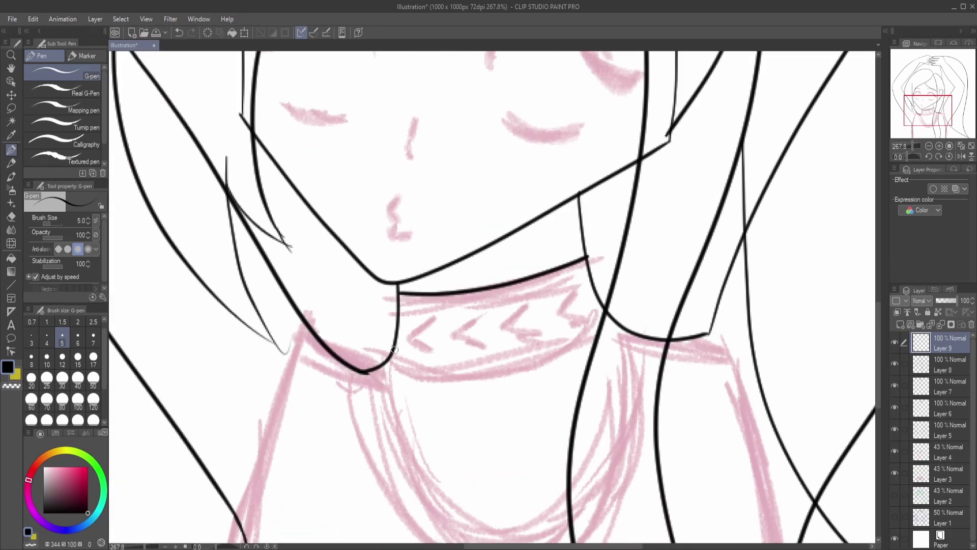
{"action": "left_click_drag", "start_coordinate": [396, 352], "coordinate": [614, 309]}
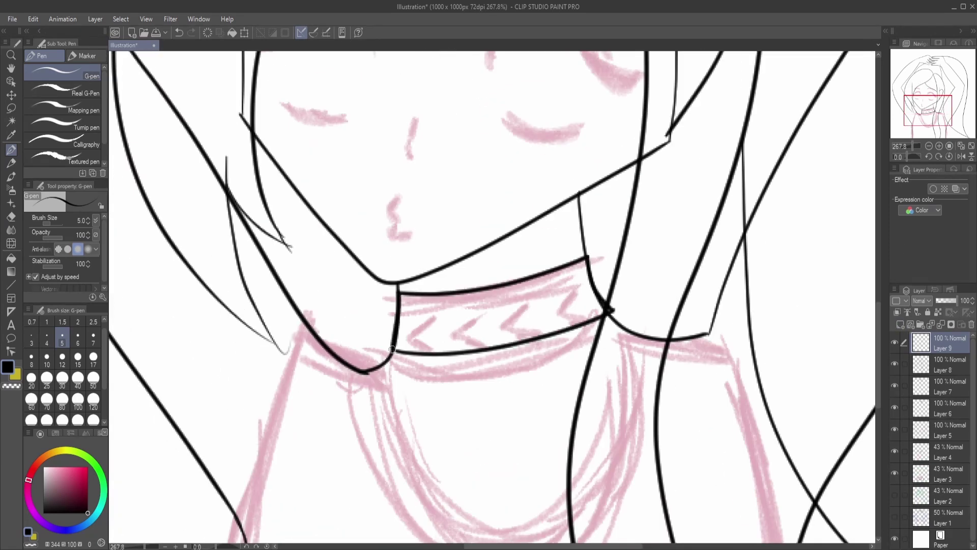
Ink the top's left side edge from the shoulder down and its U-shaped neckline below the choker.
{"action": "scroll", "coordinate": [392, 349], "scroll_direction": "down", "scroll_amount": 3}
{"action": "mouse_move", "coordinate": [305, 190]}
{"action": "left_mouse_down"}
{"action": "mouse_move", "coordinate": [395, 219]}
{"action": "mouse_move", "coordinate": [605, 259]}
{"action": "mouse_move", "coordinate": [622, 188]}
{"action": "mouse_move", "coordinate": [382, 228]}
{"action": "mouse_move", "coordinate": [241, 391]}
{"action": "left_mouse_up"}
{"action": "key", "text": "ctrl+z"}
{"action": "key", "text": "ctrl+z"}
{"action": "scroll", "coordinate": [423, 255], "scroll_direction": "down", "scroll_amount": 4}
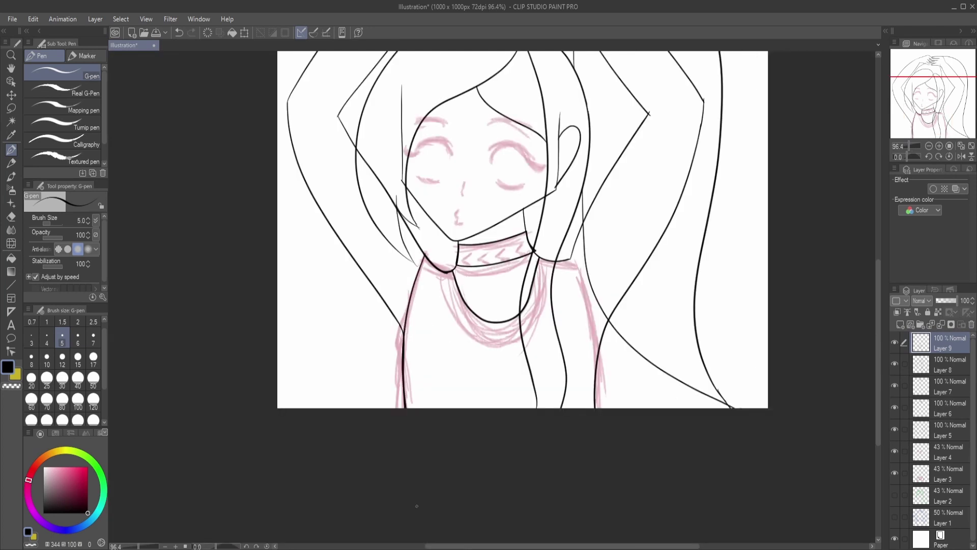
Ink the top's right side edge from the shoulder to the bottom of the canvas.
{"action": "key", "text": "ctrl+z"}
{"action": "left_click_drag", "start_coordinate": [584, 325], "coordinate": [594, 407]}
{"action": "key", "text": "ctrl+z"}
{"action": "left_click_drag", "start_coordinate": [572, 268], "coordinate": [595, 407]}
{"action": "key", "text": "ctrl+z"}
Hide the clothing sketch layer, add a new layer, and try to ink the right eye's upper lid with a thicker G-pen.
{"action": "left_click", "coordinate": [894, 473]}
{"action": "left_click", "coordinate": [901, 324]}
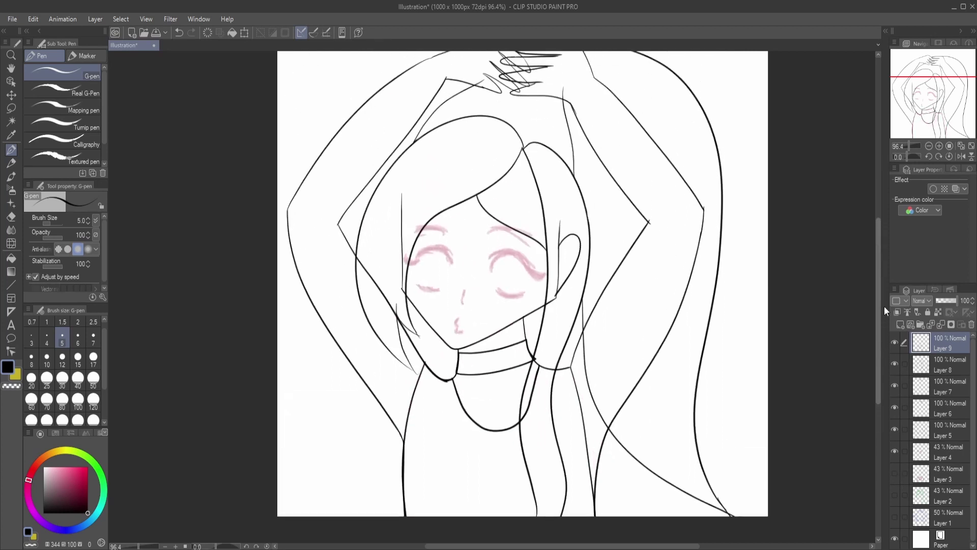
{"action": "scroll", "coordinate": [478, 249], "scroll_direction": "up", "scroll_amount": 5}
{"action": "key", "text": "bracketright"}
{"action": "key", "text": "bracketright"}
{"action": "key", "text": "bracketright"}
{"action": "key", "text": "bracketright"}
{"action": "key", "text": "bracketright"}
{"action": "left_click_drag", "start_coordinate": [477, 249], "coordinate": [626, 254]}
{"action": "key", "text": "ctrl+z"}
Place a vertical symmetrical ruler midway between the eyes and ink the thick curved upper eyelids.
{"action": "key", "text": "u"}
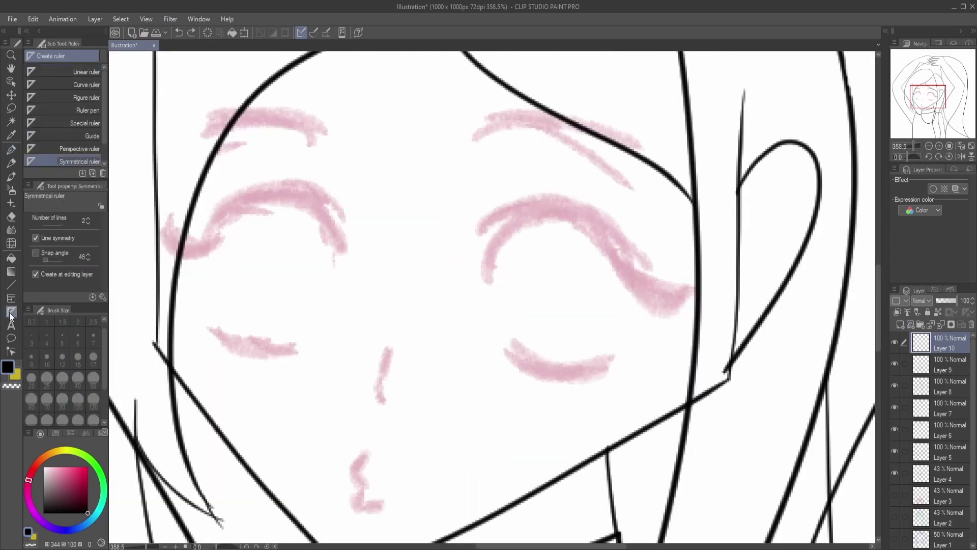
{"action": "left_click_drag", "start_coordinate": [409, 245], "coordinate": [409, 356]}
{"action": "key", "text": "p"}
{"action": "left_click_drag", "start_coordinate": [481, 248], "coordinate": [667, 290]}
Add short curved lashes along the upper eyelids with a thinner G-pen.
{"action": "mouse_move", "coordinate": [659, 244]}
{"action": "left_mouse_down"}
{"action": "mouse_move", "coordinate": [643, 223]}
{"action": "mouse_move", "coordinate": [666, 240]}
{"action": "mouse_move", "coordinate": [585, 181]}
{"action": "left_mouse_up"}
{"action": "key", "text": "ctrl+z"}
{"action": "key", "text": "bracketleft"}
{"action": "key", "text": "bracketleft"}
{"action": "mouse_move", "coordinate": [571, 195]}
{"action": "left_mouse_down"}
{"action": "mouse_move", "coordinate": [566, 178]}
{"action": "mouse_move", "coordinate": [544, 178]}
{"action": "left_mouse_up"}
{"action": "left_click_drag", "start_coordinate": [531, 197], "coordinate": [527, 181]}
{"action": "mouse_move", "coordinate": [516, 203]}
{"action": "left_mouse_down"}
{"action": "mouse_move", "coordinate": [509, 188]}
{"action": "mouse_move", "coordinate": [492, 199]}
{"action": "left_mouse_up"}
{"action": "left_click_drag", "start_coordinate": [491, 224], "coordinate": [483, 214]}
Ink thick curved lower eyelids and add short lashes beneath them.
{"action": "key", "text": "bracketright"}
{"action": "key", "text": "bracketright"}
{"action": "mouse_move", "coordinate": [505, 345]}
{"action": "left_mouse_down"}
{"action": "mouse_move", "coordinate": [629, 337]}
{"action": "mouse_move", "coordinate": [620, 373]}
{"action": "mouse_move", "coordinate": [585, 377]}
{"action": "mouse_move", "coordinate": [600, 379]}
{"action": "left_mouse_up"}
{"action": "key", "text": "ctrl+z"}
{"action": "key", "text": "bracketleft"}
{"action": "key", "text": "bracketleft"}
{"action": "key", "text": "ctrl+z"}
{"action": "left_click_drag", "start_coordinate": [585, 362], "coordinate": [583, 381]}
{"action": "mouse_move", "coordinate": [565, 368]}
{"action": "left_mouse_down"}
{"action": "mouse_move", "coordinate": [560, 391]}
{"action": "mouse_move", "coordinate": [547, 384]}
{"action": "left_mouse_up"}
{"action": "key", "text": "ctrl+z"}
{"action": "left_click_drag", "start_coordinate": [529, 359], "coordinate": [524, 379]}
{"action": "key", "text": "e"}
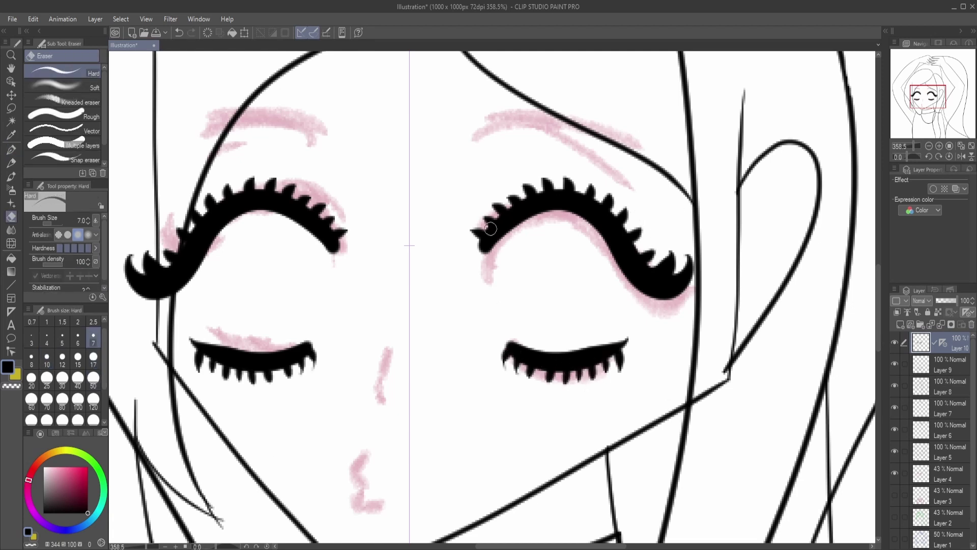
Add a new layer and ink the nose and a smiling mouth with the G-pen at size 5.
{"action": "left_click", "coordinate": [900, 325]}
{"action": "key", "text": "p"}
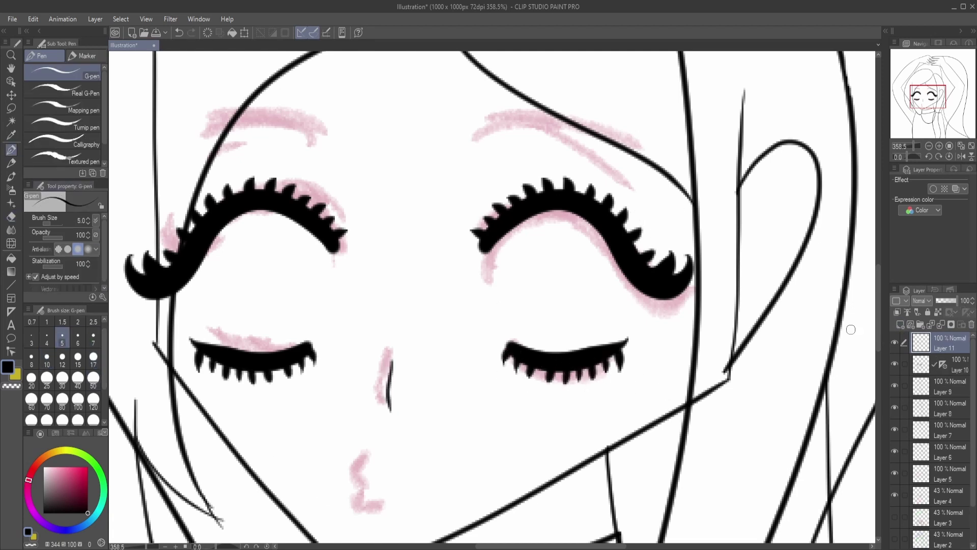
{"action": "scroll", "coordinate": [359, 393], "scroll_direction": "down", "scroll_amount": 3}
{"action": "left_click_drag", "start_coordinate": [347, 396], "coordinate": [393, 395]}
{"action": "key", "text": "ctrl+z"}
{"action": "key", "text": "ctrl+z"}
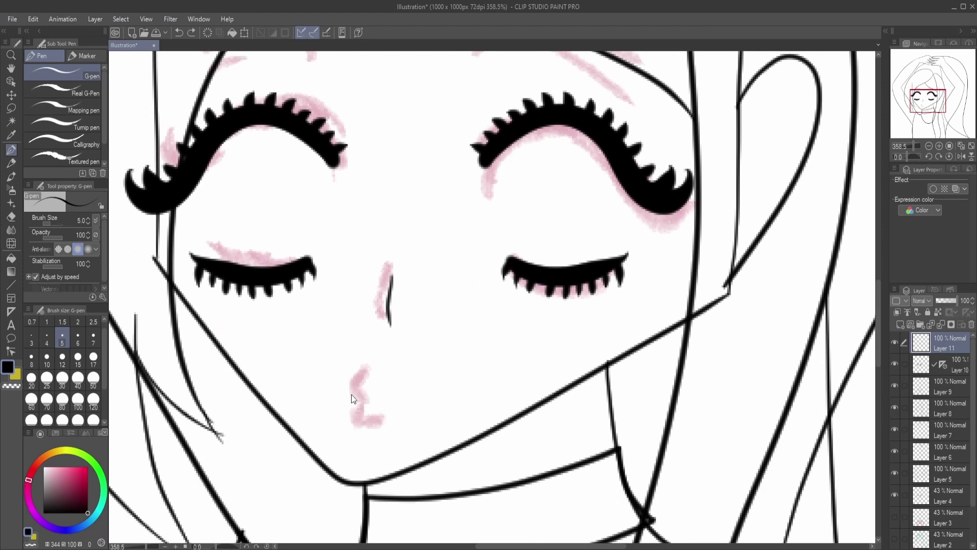
{"action": "mouse_move", "coordinate": [336, 378]}
{"action": "left_mouse_down"}
{"action": "mouse_move", "coordinate": [414, 395]}
{"action": "mouse_move", "coordinate": [413, 413]}
{"action": "left_mouse_up"}
Hide the face sketch layer and rotate the eyes slightly clockwise to match the head's tilt.
{"action": "key", "text": "ctrl+0"}
{"action": "left_click", "coordinate": [894, 495]}
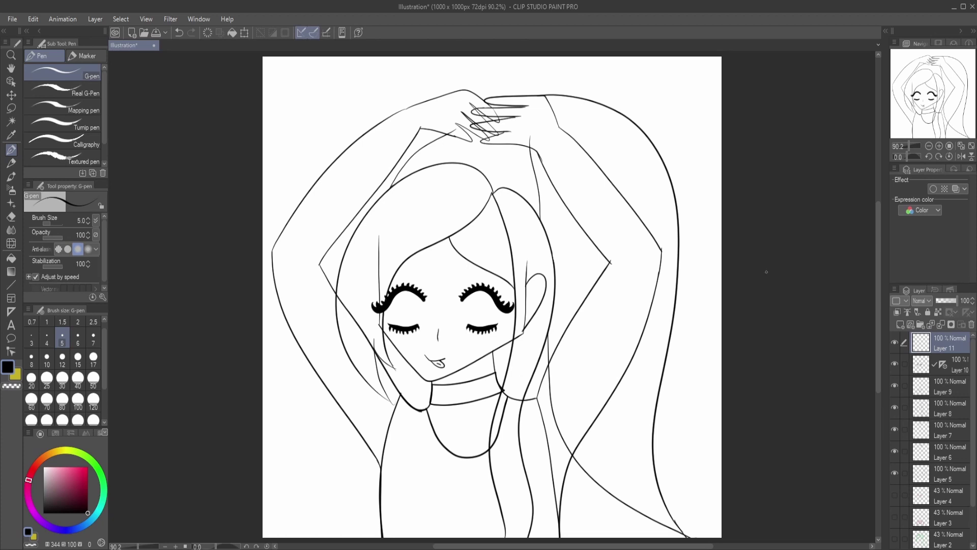
{"action": "left_click", "coordinate": [947, 365]}
{"action": "key", "text": "ctrl+t"}
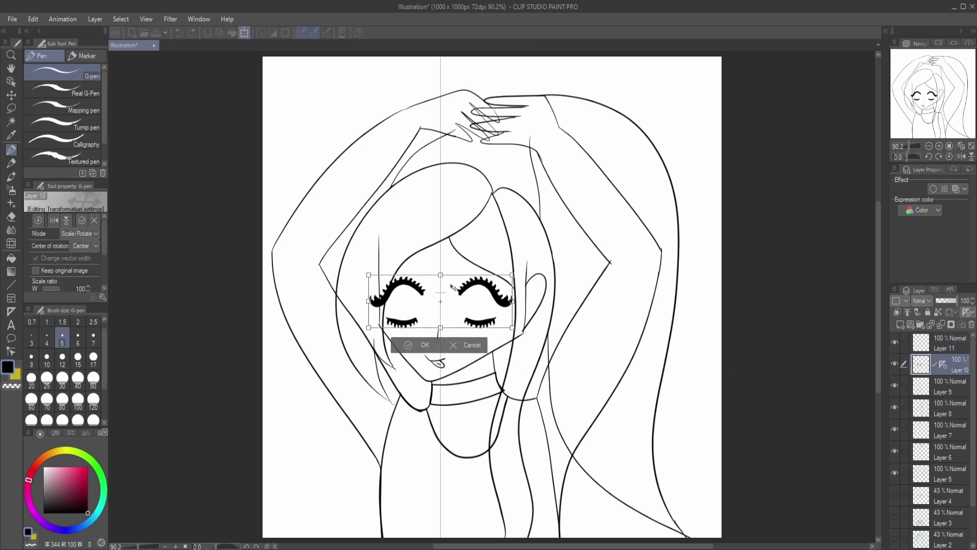
{"action": "left_click_drag", "start_coordinate": [438, 352], "coordinate": [417, 348]}
{"action": "left_click", "coordinate": [417, 348]}
Rotate the nose and mouth slightly clockwise and rework the mouth with a larger protruding tongue.
{"action": "left_click", "coordinate": [946, 343]}
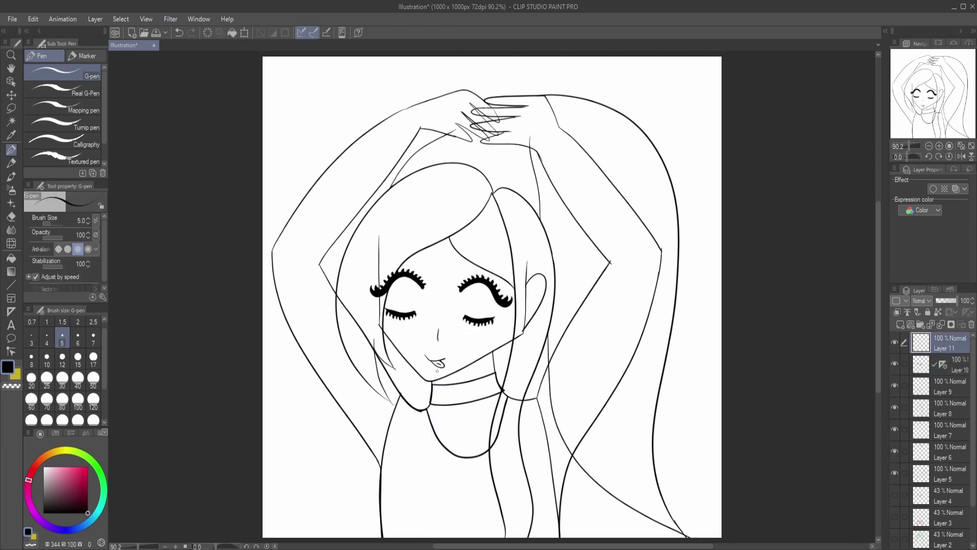
{"action": "key", "text": "ctrl+t"}
{"action": "left_click_drag", "start_coordinate": [434, 388], "coordinate": [421, 391]}
{"action": "mouse_move", "coordinate": [417, 351]}
{"action": "left_mouse_down"}
{"action": "mouse_move", "coordinate": [438, 364]}
{"action": "mouse_move", "coordinate": [447, 354]}
{"action": "left_mouse_up"}
{"action": "key", "text": "p"}
Add a new layer above the eyes and ink both eyebrows with the G-pen at size 15.
{"action": "left_click", "coordinate": [962, 367]}
{"action": "left_click", "coordinate": [900, 324]}
{"action": "left_click", "coordinate": [78, 357]}
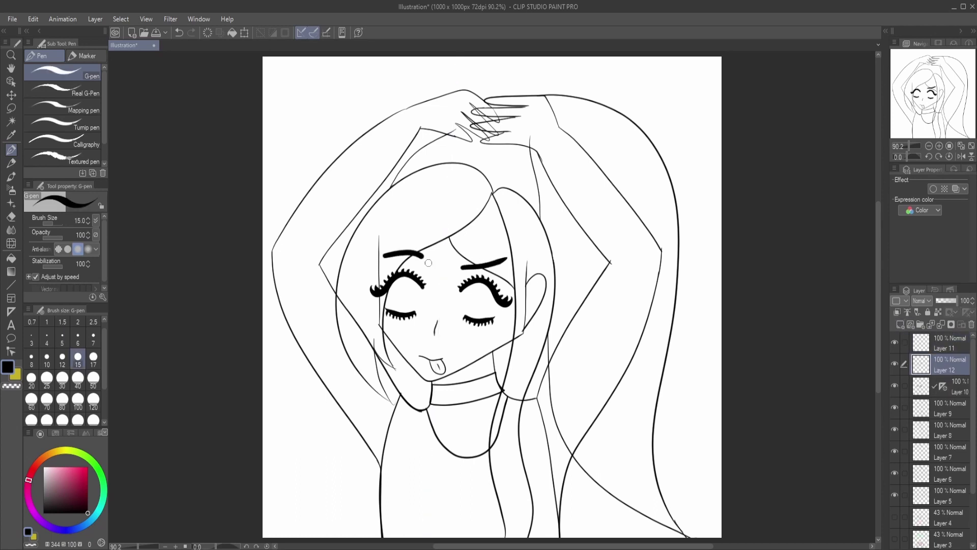
{"action": "key", "text": "ctrl+z"}
{"action": "key", "text": "ctrl+z"}
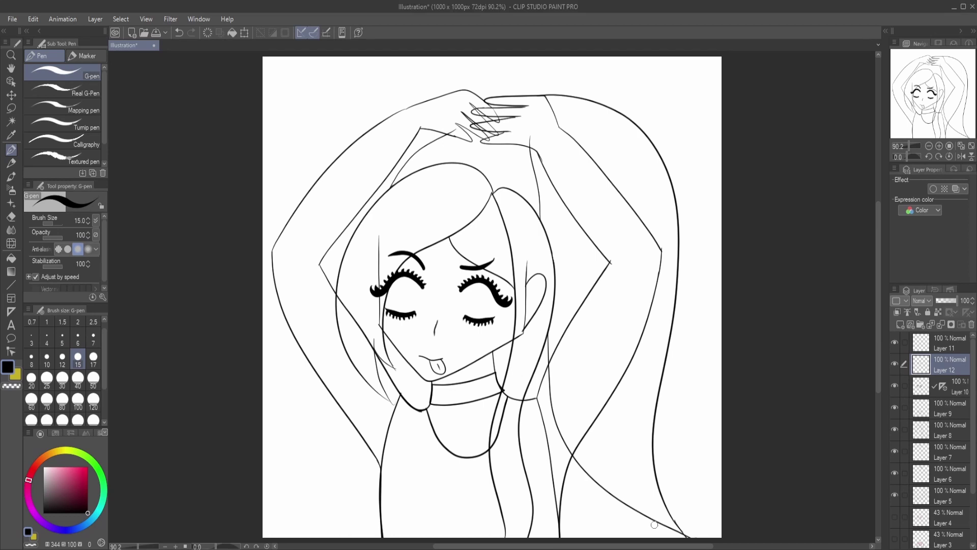
Hide all layers except the body on Layer 5 and trim stray line ends around the jaw and ear with the hard eraser at size 12.
{"action": "left_click_drag", "start_coordinate": [895, 342], "coordinate": [895, 473]}
{"action": "left_click_drag", "start_coordinate": [916, 146], "coordinate": [911, 159]}
{"action": "key", "text": "e"}
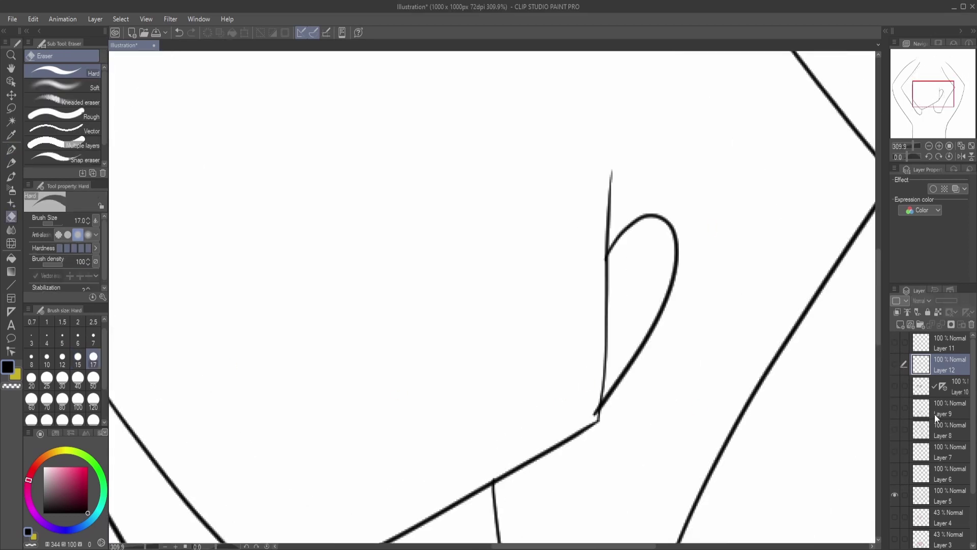
{"action": "left_click", "coordinate": [943, 496]}
{"action": "scroll", "coordinate": [475, 401], "scroll_direction": "down", "scroll_amount": 3}
{"action": "scroll", "coordinate": [475, 402], "scroll_direction": "left", "scroll_amount": 5}
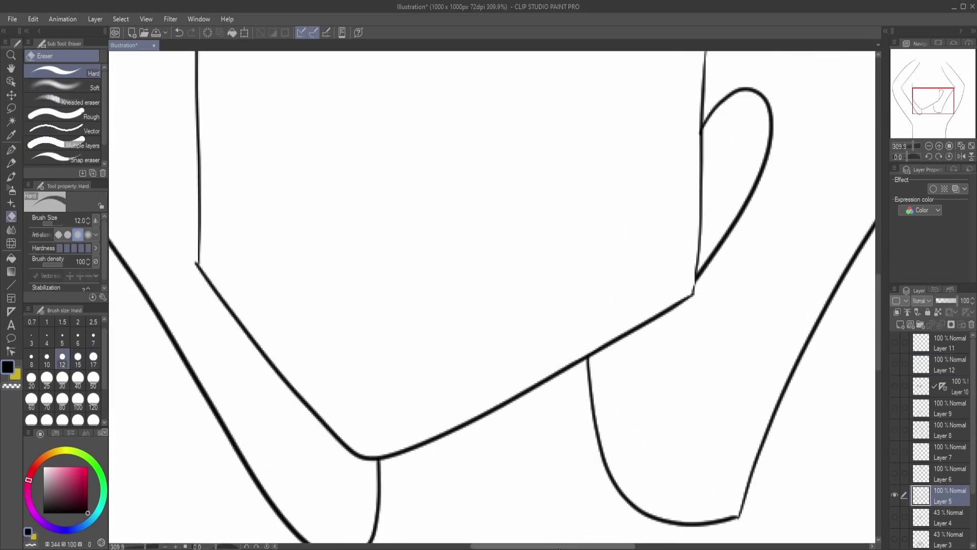
{"action": "scroll", "coordinate": [349, 255], "scroll_direction": "down", "scroll_amount": 5}
{"action": "key", "text": "ctrl+minus"}
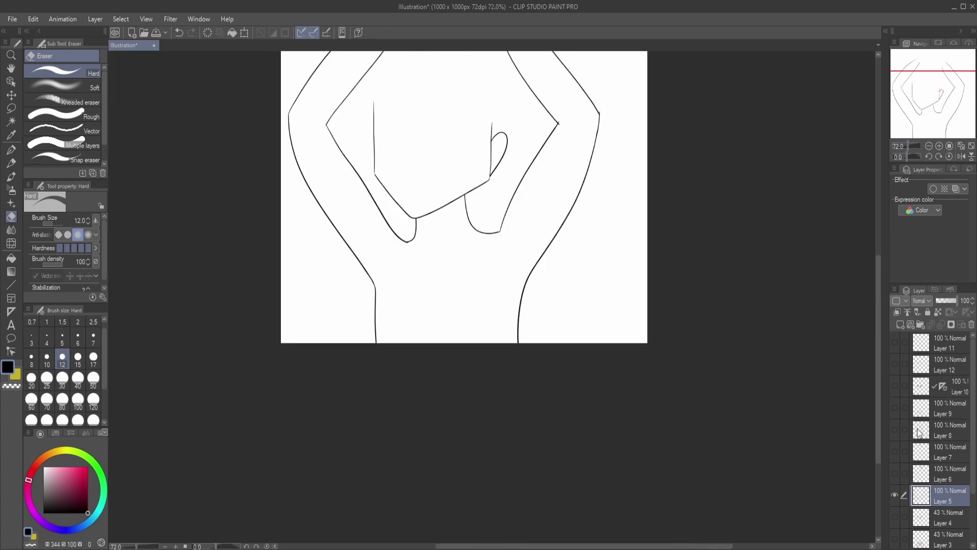
Show the clothing layer and erase the body's right-hand side line below the armpit with the eraser at size 17.
{"action": "left_click", "coordinate": [895, 407]}
{"action": "scroll", "coordinate": [491, 297], "scroll_direction": "up", "scroll_amount": 3}
{"action": "left_click", "coordinate": [93, 359]}
{"action": "left_click_drag", "start_coordinate": [491, 297], "coordinate": [489, 452]}
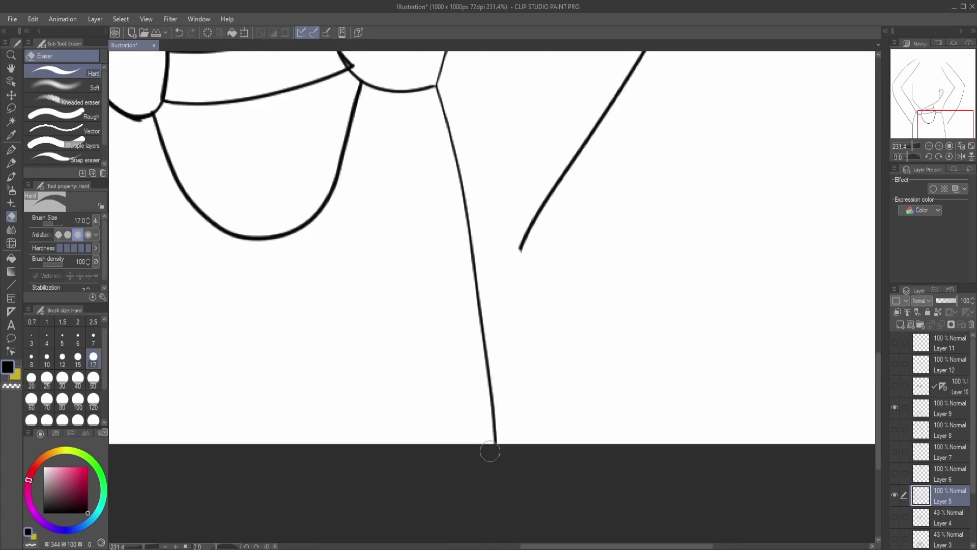
Try extending the right-hand arm's outer line to the clothing's side edge with the G-pen at size 5.
{"action": "key", "text": "p"}
{"action": "mouse_move", "coordinate": [515, 267]}
{"action": "left_mouse_down"}
{"action": "mouse_move", "coordinate": [484, 350]}
{"action": "mouse_move", "coordinate": [484, 331]}
{"action": "left_mouse_up"}
{"action": "key", "text": "ctrl+z"}
{"action": "key", "text": "ctrl+z"}
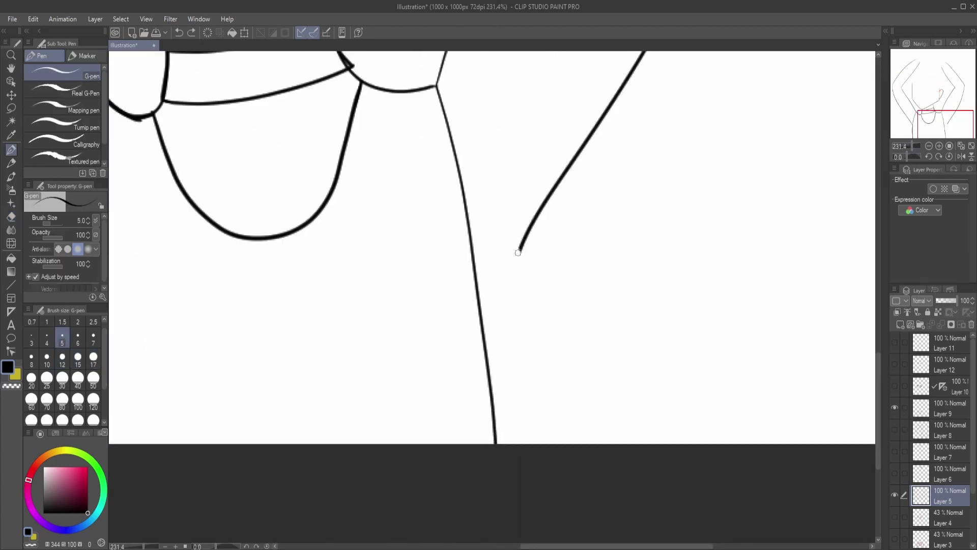
{"action": "mouse_move", "coordinate": [520, 245]}
{"action": "left_mouse_down"}
{"action": "mouse_move", "coordinate": [516, 297]}
{"action": "mouse_move", "coordinate": [481, 331]}
{"action": "left_mouse_up"}
{"action": "key", "text": "e"}
{"action": "left_click_drag", "start_coordinate": [910, 146], "coordinate": [881, 251]}
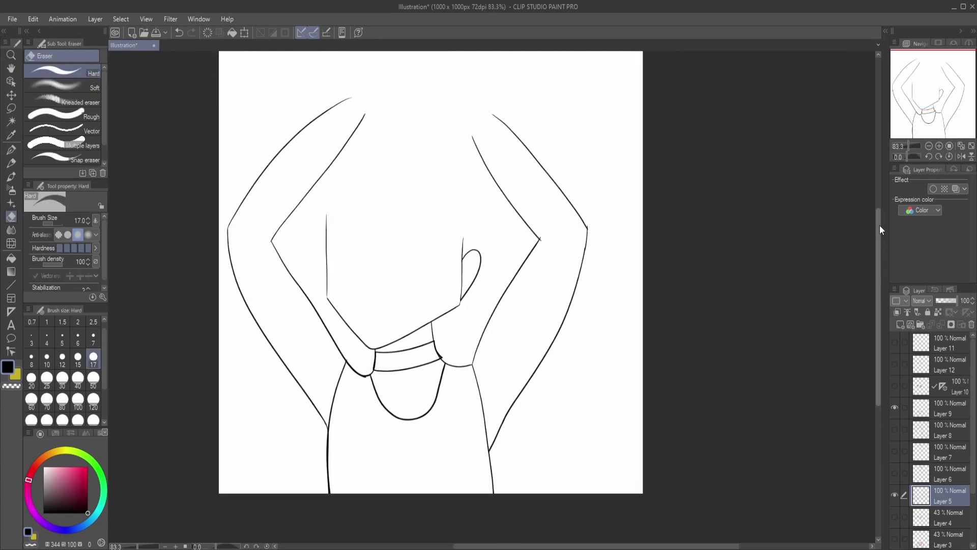
Re-ink the right-hand arm's outer line to meet the torso level with the left armpit, using a temporary guide line, and erase the old line.
{"action": "key", "text": "p"}
{"action": "left_click_drag", "start_coordinate": [323, 431], "coordinate": [510, 419]}
{"action": "key", "text": "ctrl+z"}
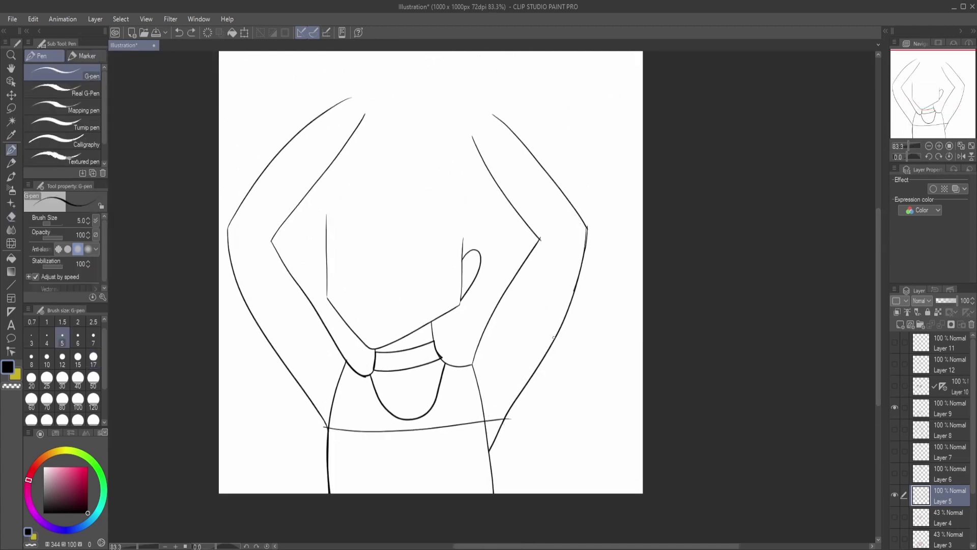
{"action": "left_click_drag", "start_coordinate": [587, 228], "coordinate": [483, 423]}
{"action": "left_click", "coordinate": [11, 215]}
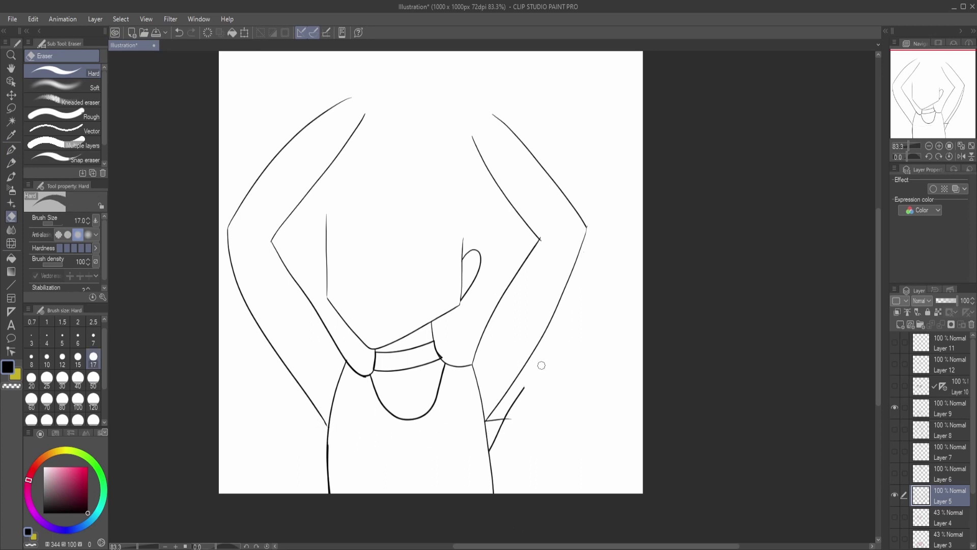
{"action": "key", "text": "ctrl+plus"}
{"action": "key", "text": "ctrl+plus"}
{"action": "key", "text": "ctrl+plus"}
{"action": "key", "text": "p"}
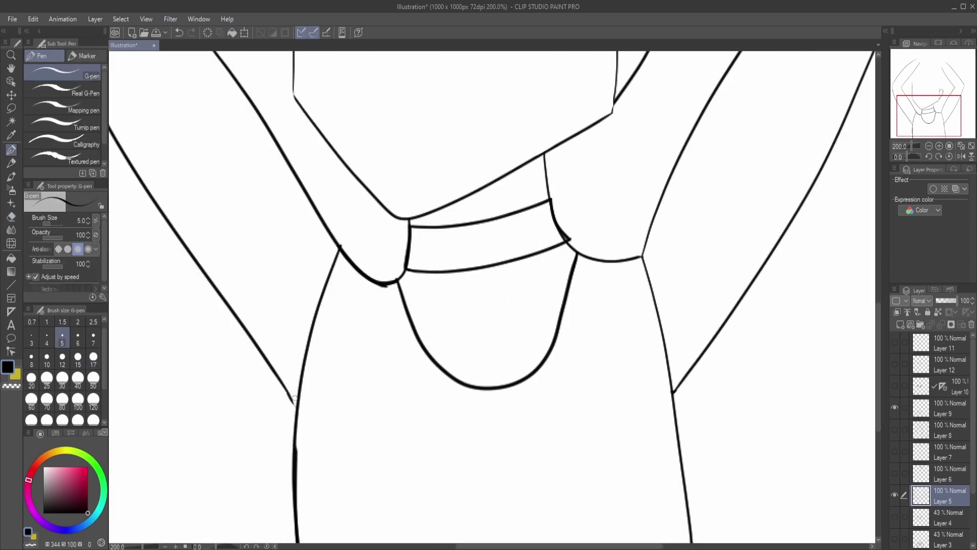
Erase the stray elbow ends and the torso lines duplicated by the clothing from the body layer.
{"action": "key", "text": "e"}
{"action": "scroll", "coordinate": [878, 327], "scroll_direction": "up", "scroll_amount": 8}
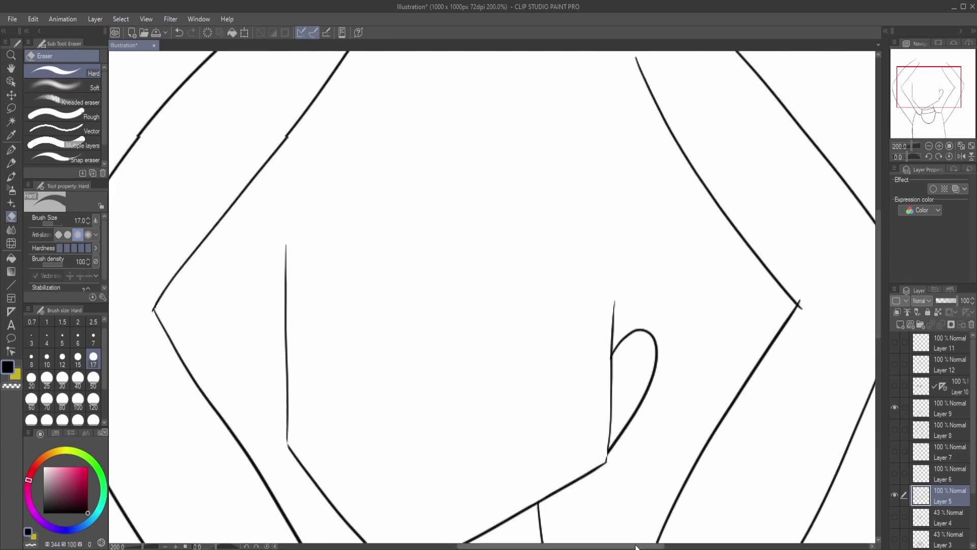
{"action": "scroll", "coordinate": [877, 276], "scroll_direction": "down", "scroll_amount": 5}
{"action": "scroll", "coordinate": [747, 337], "scroll_direction": "left", "scroll_amount": 5}
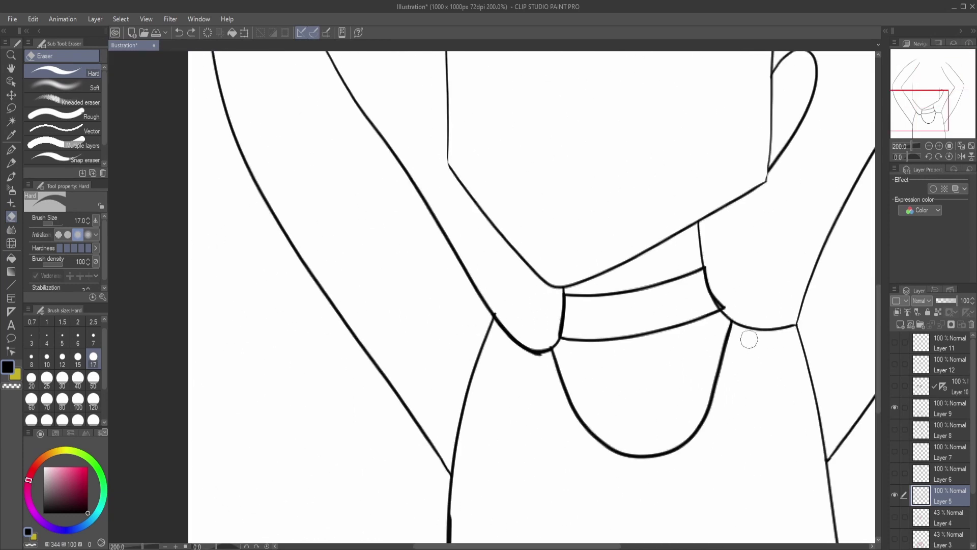
{"action": "scroll", "coordinate": [731, 388], "scroll_direction": "down", "scroll_amount": 5}
{"action": "left_click_drag", "start_coordinate": [451, 283], "coordinate": [452, 407]}
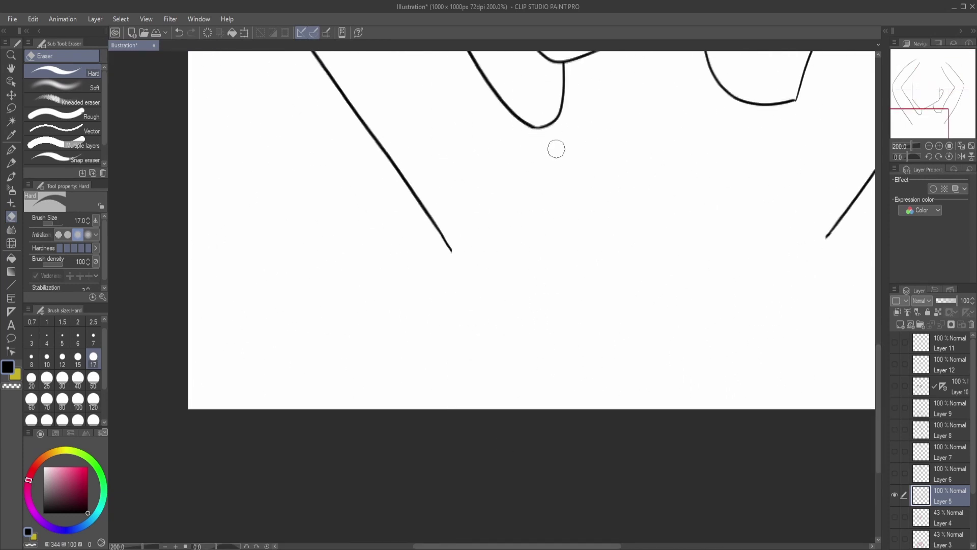
Show and select the right-hand hand on Layer 6 and erase the overshooting line at its wrist.
{"action": "scroll", "coordinate": [557, 149], "scroll_direction": "up", "scroll_amount": 10}
{"action": "left_click", "coordinate": [894, 473]}
{"action": "scroll", "coordinate": [595, 193], "scroll_direction": "right", "scroll_amount": 3}
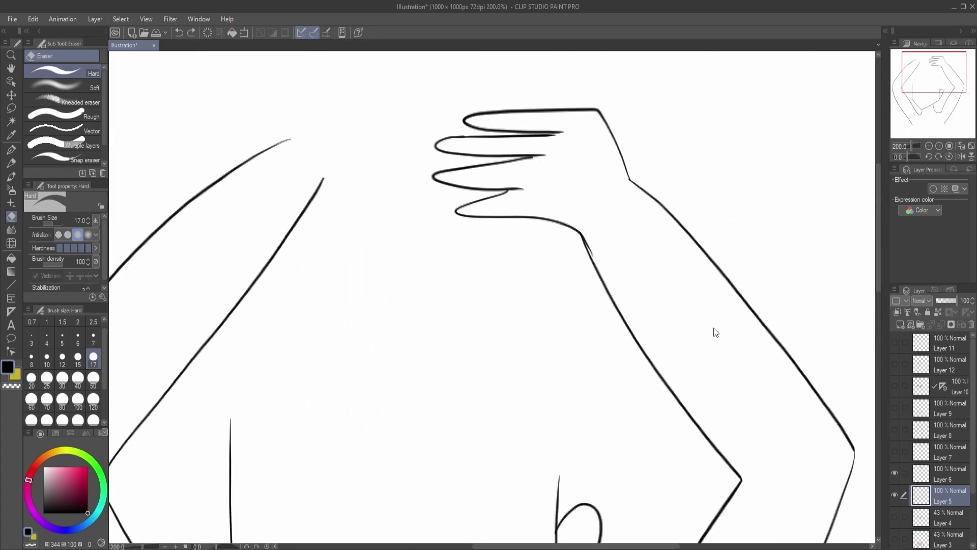
{"action": "key", "text": "alt+bracketright"}
{"action": "left_click_drag", "start_coordinate": [584, 237], "coordinate": [595, 249]}
Close the gaps between the right-hand hand's fingers with the G-pen and erase the overshooting ends with the eraser at size 12.
{"action": "key", "text": "p"}
{"action": "key", "text": "ctrl+z"}
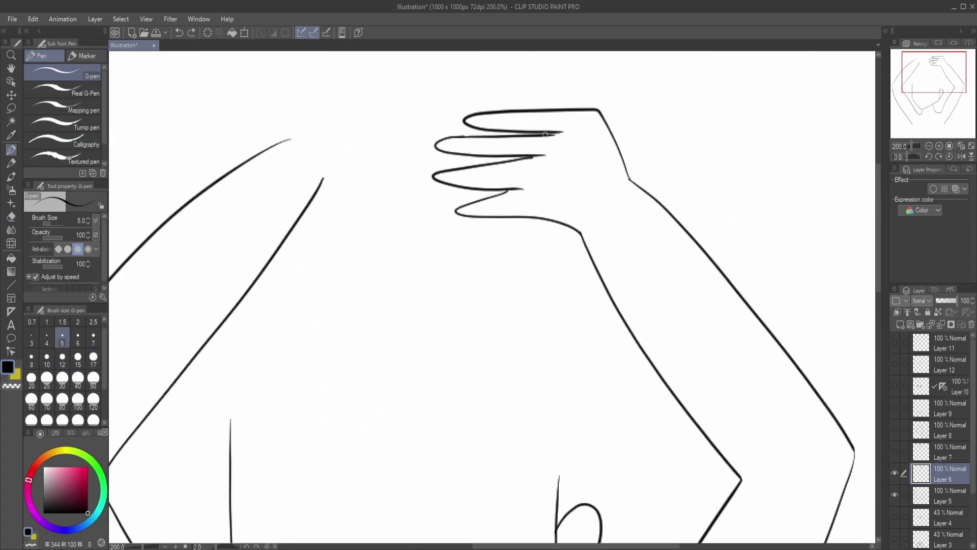
{"action": "key", "text": "e"}
{"action": "key", "text": "ctrl+z"}
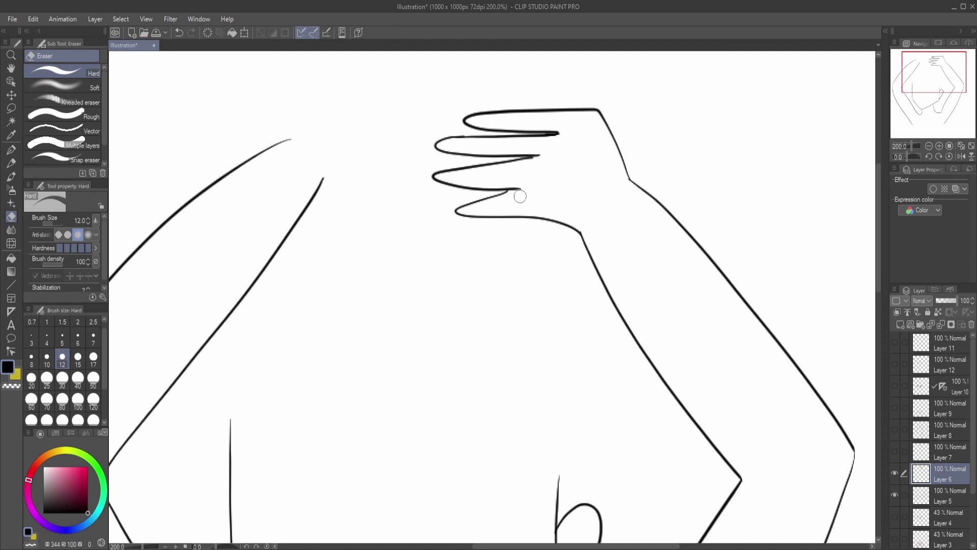
{"action": "key", "text": "p"}
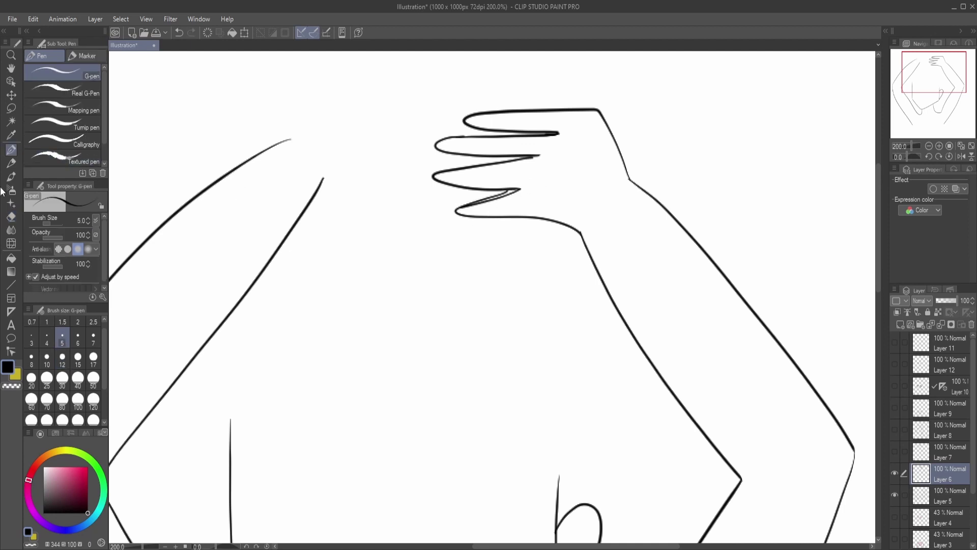
{"action": "key", "text": "e"}
{"action": "left_click", "coordinate": [504, 192]}
On the left-hand hand's layer, erase the finger lines wherever the other hand's fingers cover them.
{"action": "left_click_drag", "start_coordinate": [915, 146], "coordinate": [911, 145]}
{"action": "scroll", "coordinate": [880, 173], "scroll_direction": "up", "scroll_amount": 3}
{"action": "scroll", "coordinate": [473, 300], "scroll_direction": "up", "scroll_amount": 4}
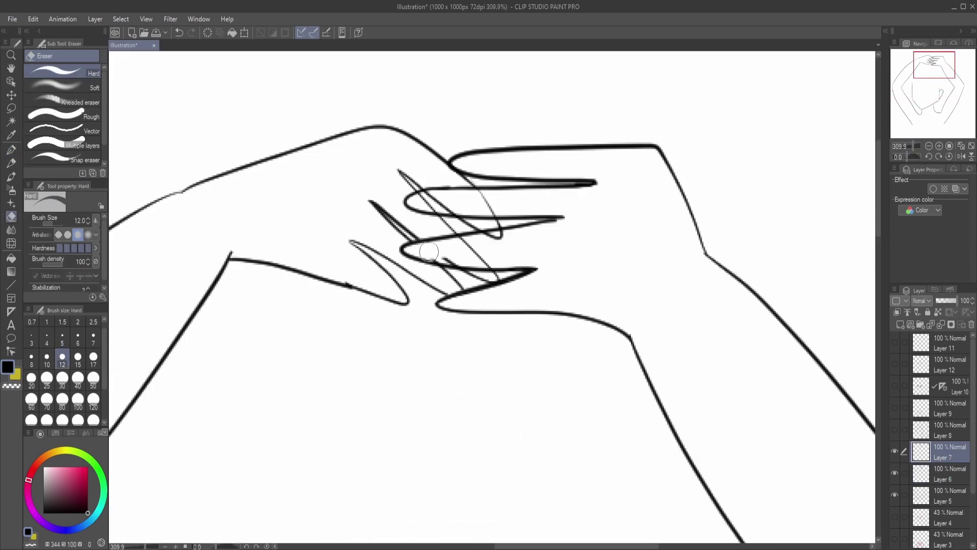
{"action": "key", "text": "ctrl+z"}
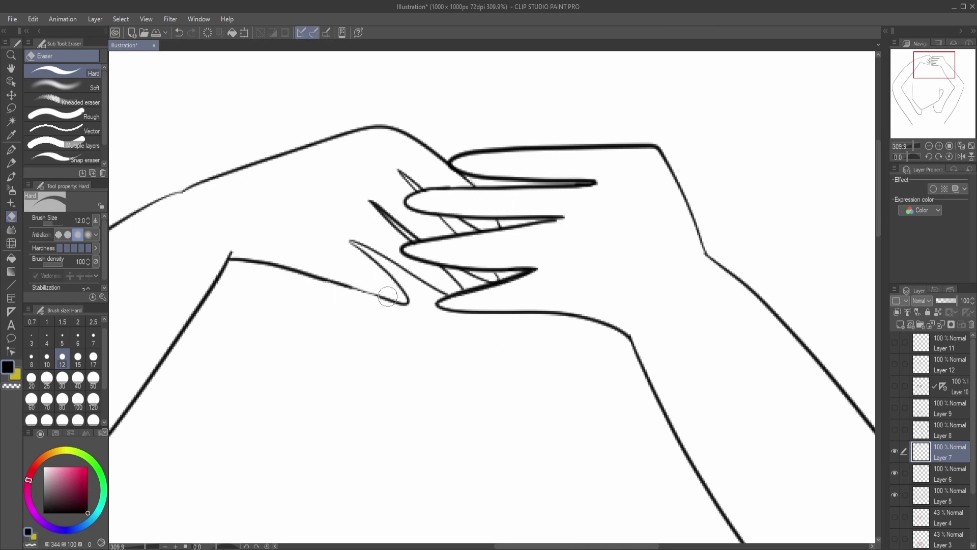
Erase the right-hand shoulder line from the body layer and re-ink it on the clothing layer between the neckline and armpit.
{"action": "scroll", "coordinate": [388, 295], "scroll_direction": "down", "scroll_amount": 4}
{"action": "left_click_drag", "start_coordinate": [875, 305], "coordinate": [882, 384]}
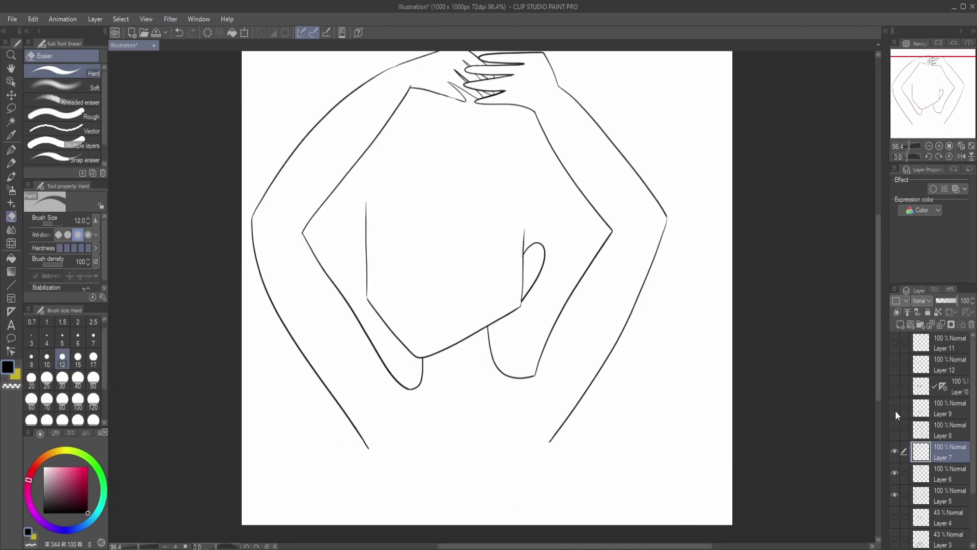
{"action": "left_click", "coordinate": [895, 407]}
{"action": "left_click", "coordinate": [942, 496]}
{"action": "scroll", "coordinate": [544, 320], "scroll_direction": "up", "scroll_amount": 4}
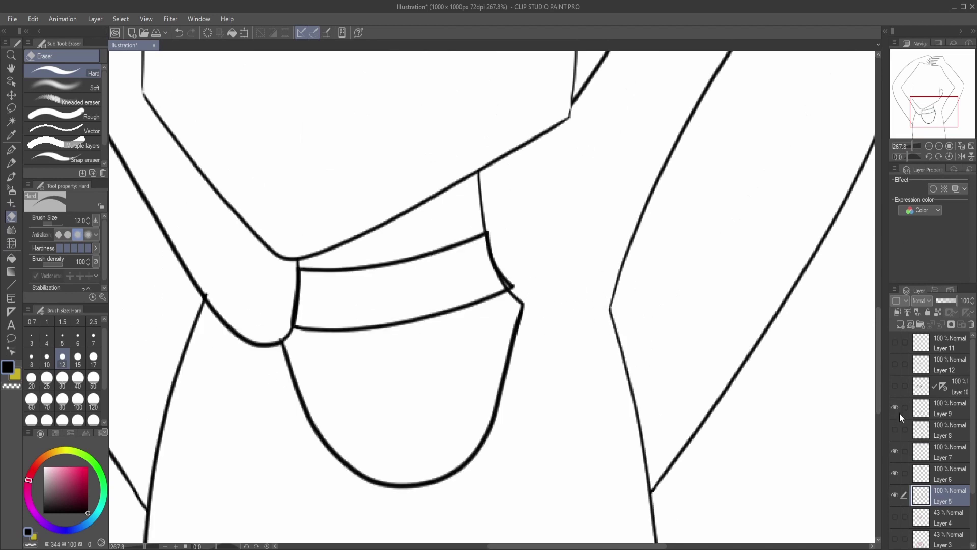
{"action": "left_click", "coordinate": [513, 271], "text": "ctrl+shift"}
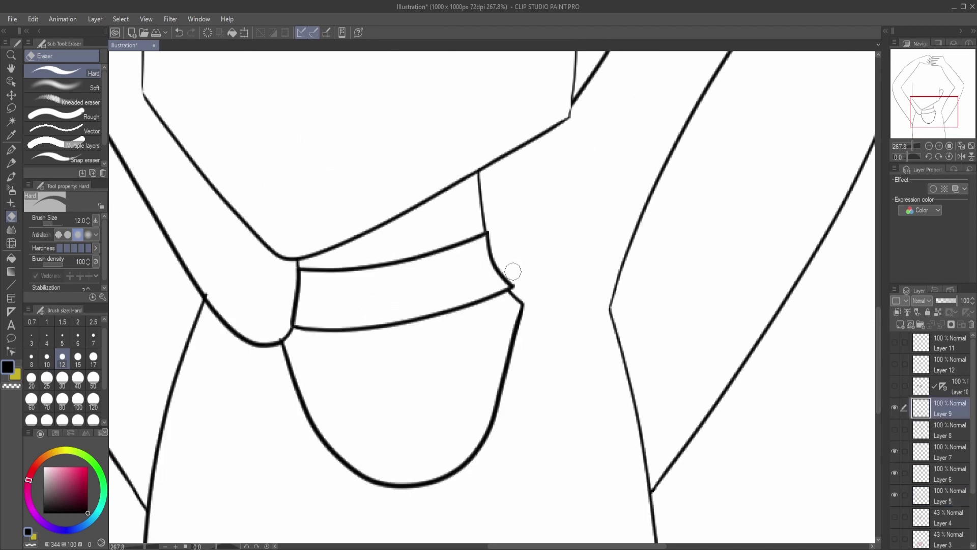
{"action": "left_click_drag", "start_coordinate": [523, 304], "coordinate": [610, 307]}
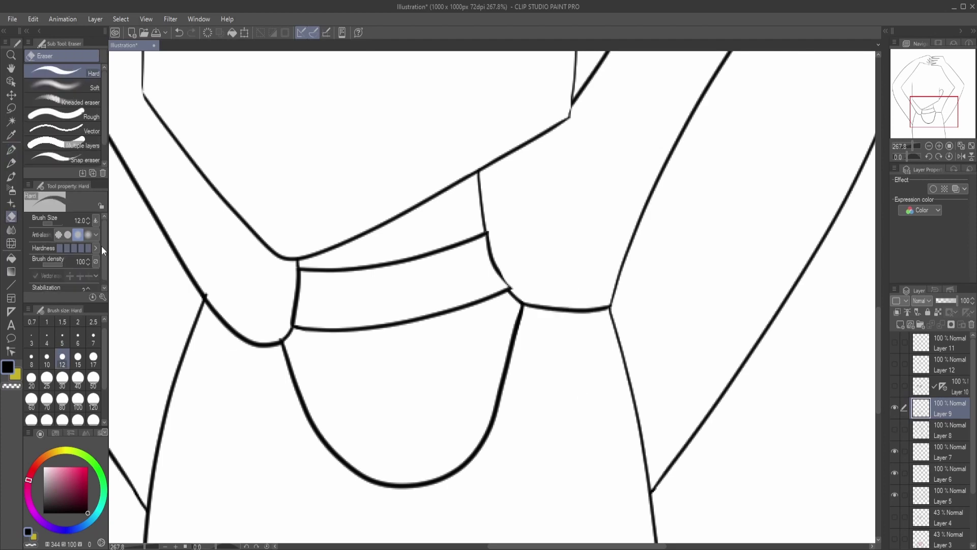
Show and select the hair layer and trim the hair lines that overlap the hands and wrist.
{"action": "left_click_drag", "start_coordinate": [916, 146], "coordinate": [907, 146]}
{"action": "left_click_drag", "start_coordinate": [881, 325], "coordinate": [880, 301]}
{"action": "scroll", "coordinate": [399, 181], "scroll_direction": "up", "scroll_amount": 3}
{"action": "left_click", "coordinate": [894, 429]}
{"action": "left_click", "coordinate": [921, 430]}
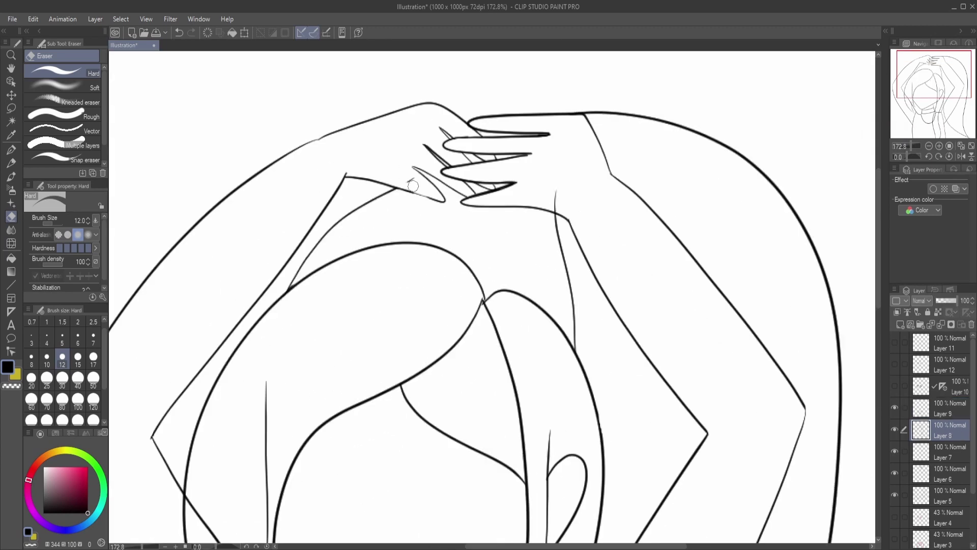
Ink a hair line across the hands to the ponytail's upper edge with the G-pen and erase it where the hands cover it.
{"action": "left_click", "coordinate": [11, 149]}
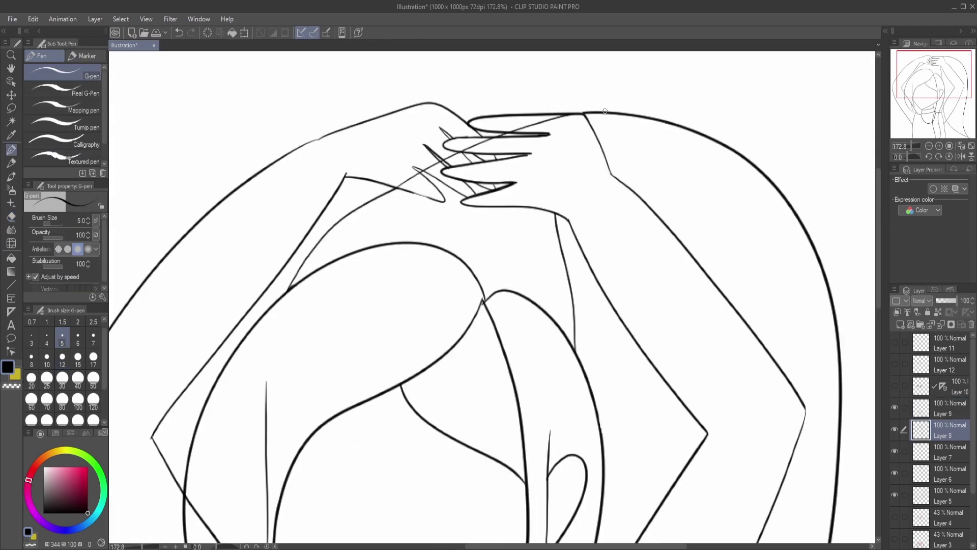
{"action": "key", "text": "ctrl+z"}
{"action": "key", "text": "ctrl+y"}
{"action": "key", "text": "ctrl+z"}
{"action": "key", "text": "ctrl+y"}
{"action": "key", "text": "ctrl+z"}
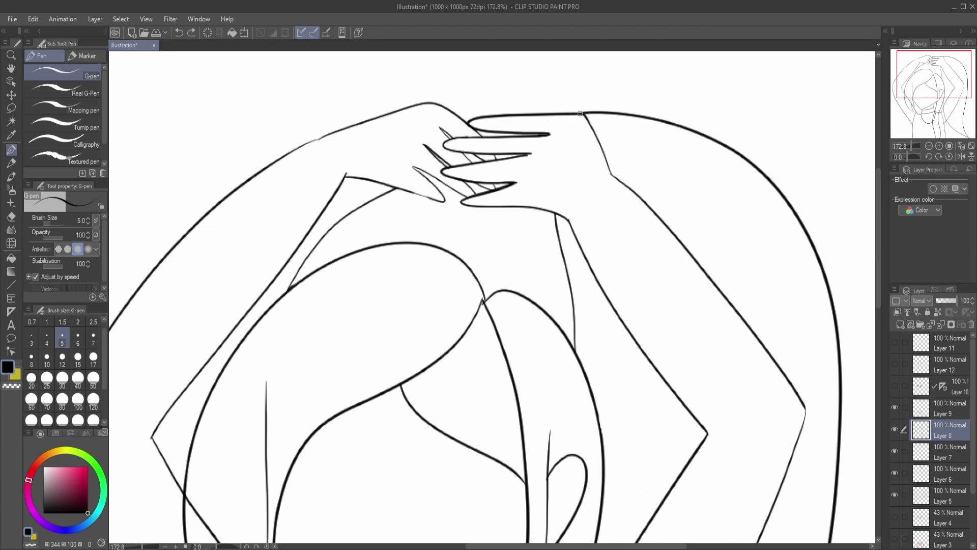
{"action": "key", "text": "ctrl+y"}
{"action": "left_click", "coordinate": [12, 218]}
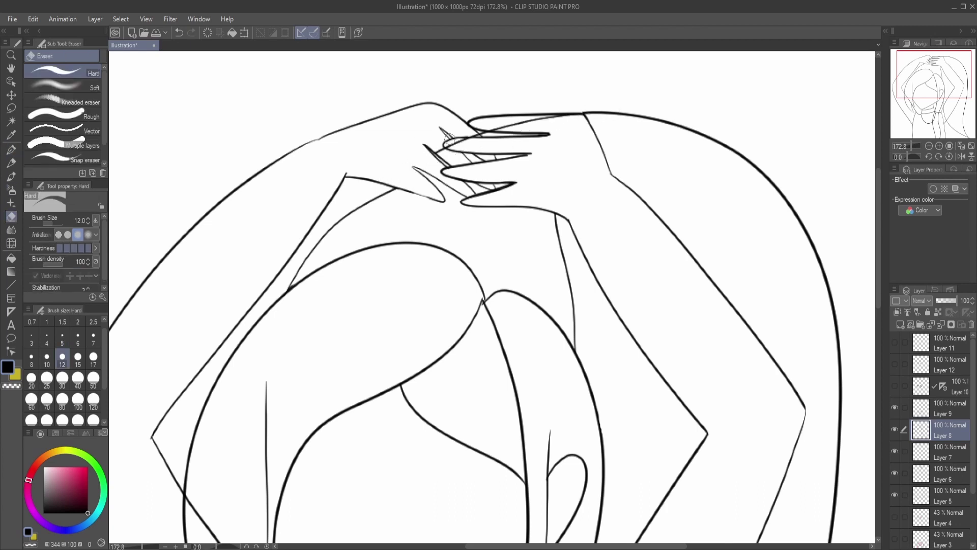
Clean up the line junction at the hair parting and trim the overshooting tip of the left face-framing lock.
{"action": "scroll", "coordinate": [579, 113], "scroll_direction": "down", "scroll_amount": 5}
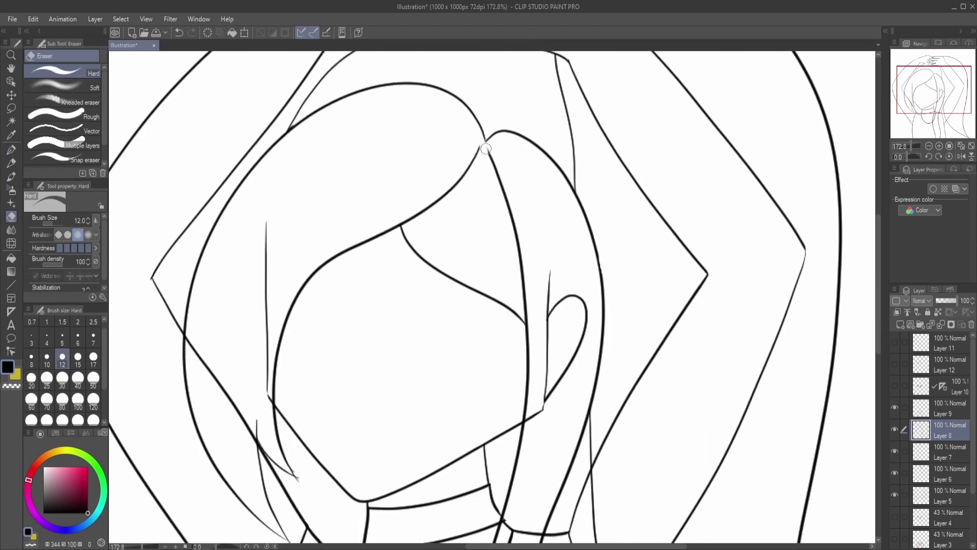
{"action": "key", "text": "p"}
{"action": "key", "text": "e"}
{"action": "left_click", "coordinate": [298, 467]}
Erase the face outline and ear from the body layer where the hair covers them.
{"action": "scroll", "coordinate": [875, 308], "scroll_direction": "down", "scroll_amount": 5}
{"action": "scroll", "coordinate": [877, 316], "scroll_direction": "up", "scroll_amount": 4}
{"action": "mouse_move", "coordinate": [548, 249]}
{"action": "left_mouse_down"}
{"action": "mouse_move", "coordinate": [563, 326]}
{"action": "mouse_move", "coordinate": [559, 299]}
{"action": "left_mouse_up"}
{"action": "left_click", "coordinate": [911, 497]}
{"action": "left_click_drag", "start_coordinate": [266, 198], "coordinate": [267, 375]}
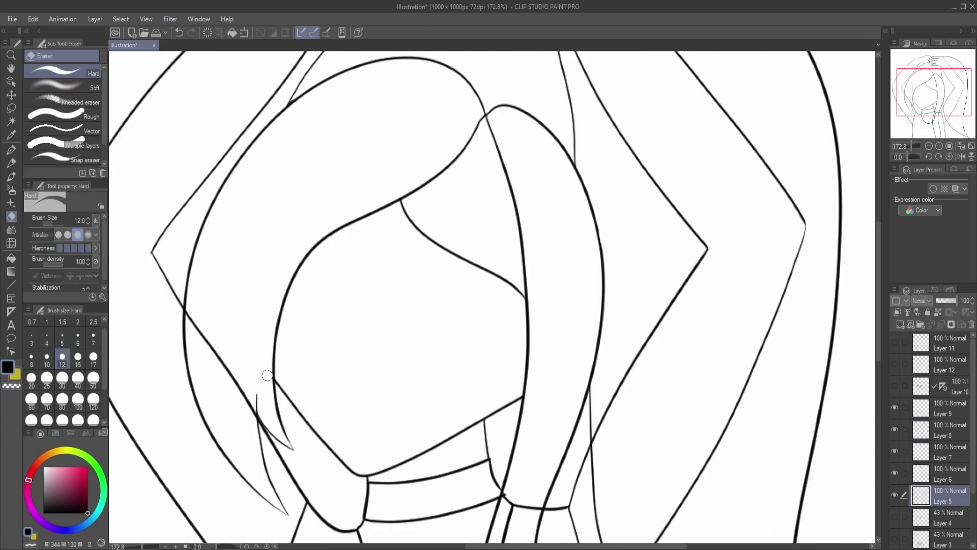
Set the eraser to size 17 and erase the left-hand arm's inner line where the hair covers it.
{"action": "left_click", "coordinate": [93, 357]}
{"action": "left_click_drag", "start_coordinate": [184, 308], "coordinate": [204, 353]}
{"action": "key", "text": "ctrl+z"}
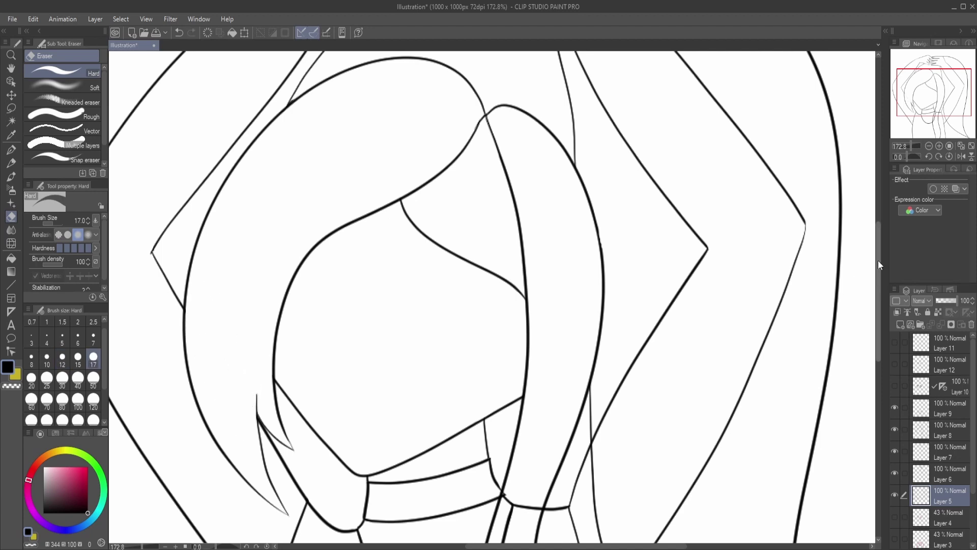
{"action": "scroll", "coordinate": [878, 265], "scroll_direction": "down", "scroll_amount": 5}
{"action": "key", "text": "ctrl+z"}
{"action": "key", "text": "ctrl+z"}
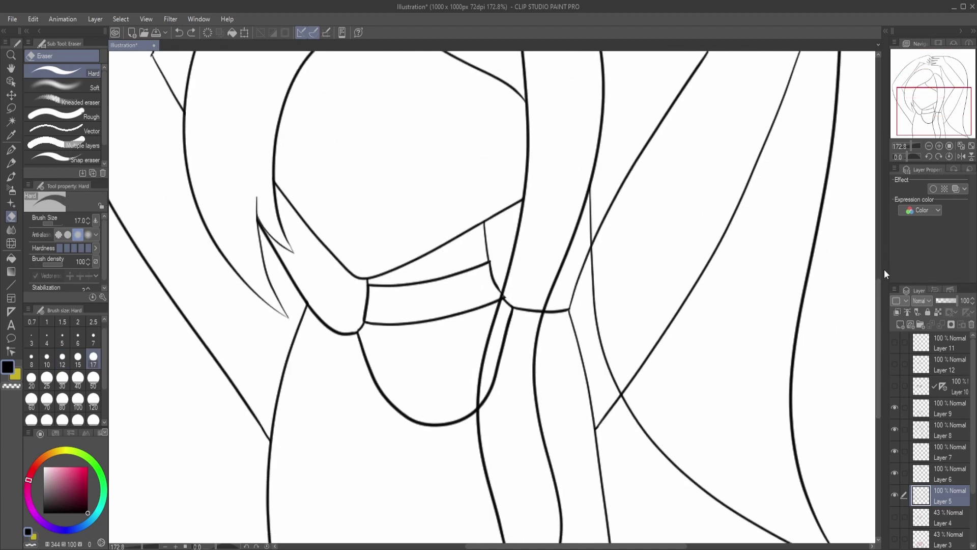
On the hair layer, erase the ponytail's inner line where it passes behind the right-hand arm.
{"action": "scroll", "coordinate": [875, 256], "scroll_direction": "up", "scroll_amount": 2}
{"action": "left_click", "coordinate": [929, 413]}
{"action": "left_click", "coordinate": [928, 427]}
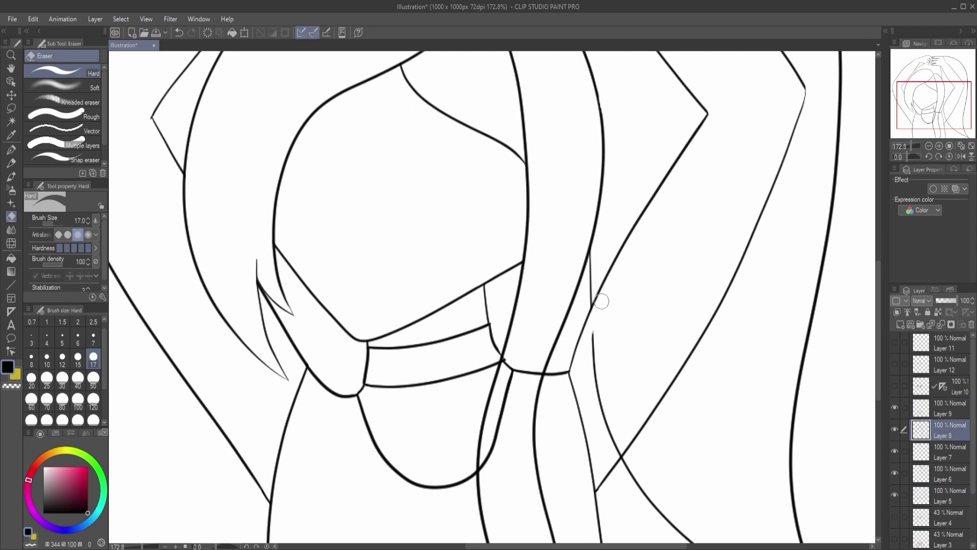
{"action": "scroll", "coordinate": [871, 277], "scroll_direction": "up", "scroll_amount": 6}
{"action": "scroll", "coordinate": [871, 277], "scroll_direction": "down", "scroll_amount": 6}
{"action": "scroll", "coordinate": [884, 335], "scroll_direction": "down", "scroll_amount": 2}
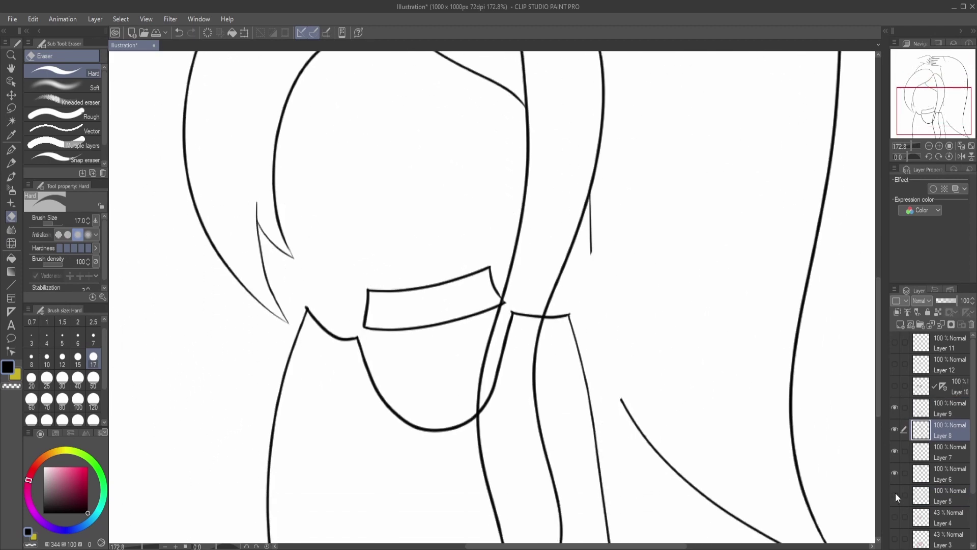
Show the body layer and erase the choker, neckline and shoulder lines inside the long hair strand on the clothing layer.
{"action": "left_click", "coordinate": [900, 494]}
{"action": "left_click", "coordinate": [904, 409]}
{"action": "left_click_drag", "start_coordinate": [501, 354], "coordinate": [533, 321]}
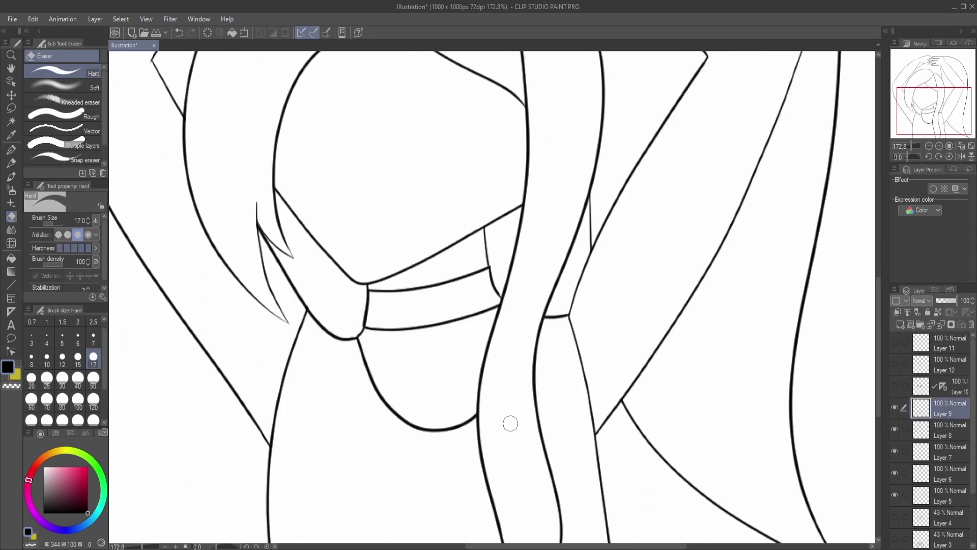
Select the hair layer and rework the ponytail's pointed lower tip with the eraser and G-pen.
{"action": "mouse_move", "coordinate": [878, 346]}
{"action": "left_mouse_down"}
{"action": "mouse_move", "coordinate": [878, 375]}
{"action": "mouse_move", "coordinate": [881, 245]}
{"action": "mouse_move", "coordinate": [883, 334]}
{"action": "left_mouse_up"}
{"action": "left_click", "coordinate": [898, 493]}
{"action": "left_click", "coordinate": [951, 423]}
{"action": "scroll", "coordinate": [840, 428], "scroll_direction": "down", "scroll_amount": 5}
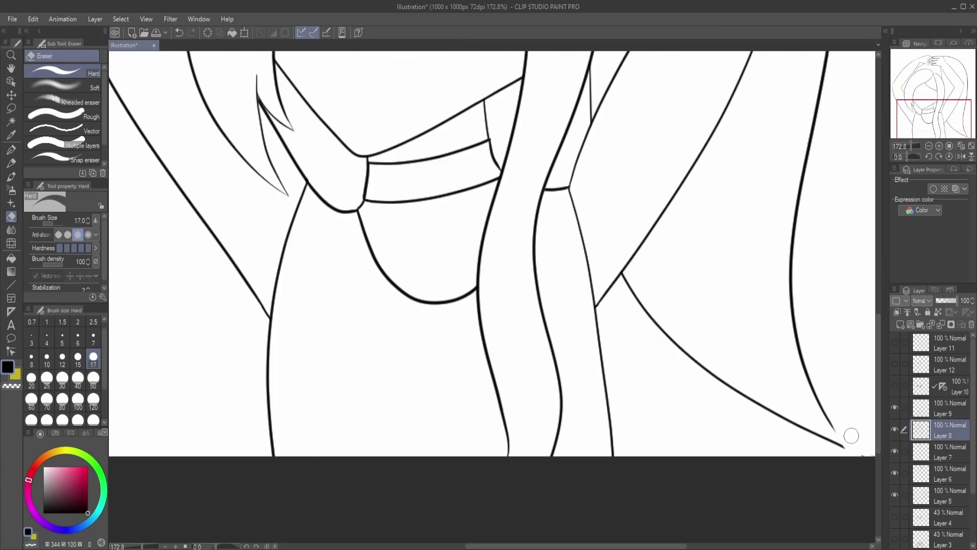
{"action": "key", "text": "p"}
{"action": "left_click_drag", "start_coordinate": [876, 442], "coordinate": [875, 300]}
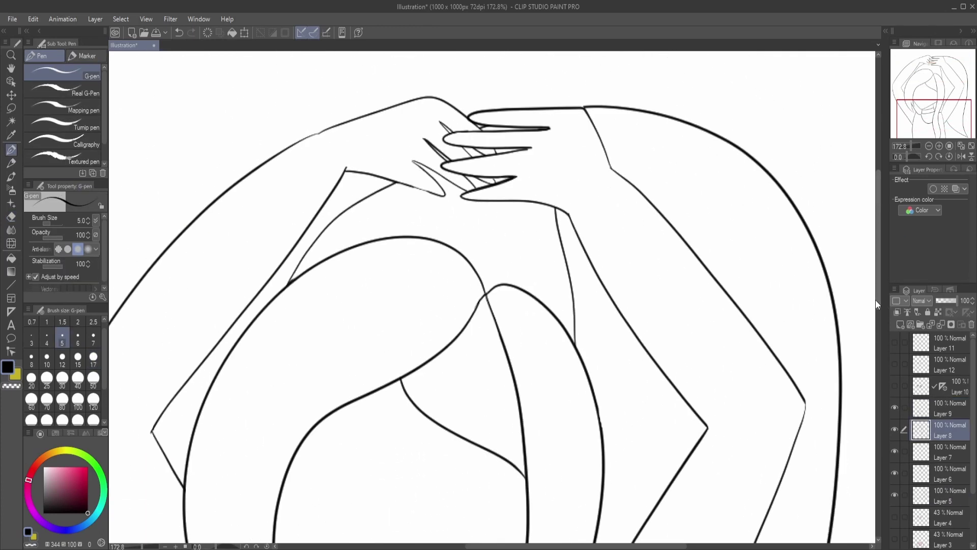
Show the hidden facial-feature layers 10, 11 and 12 and select the eye layer, Layer 10.
{"action": "key", "text": "ctrl+minus"}
{"action": "left_click", "coordinate": [895, 363]}
{"action": "left_click", "coordinate": [894, 342]}
{"action": "left_click", "coordinate": [951, 386]}
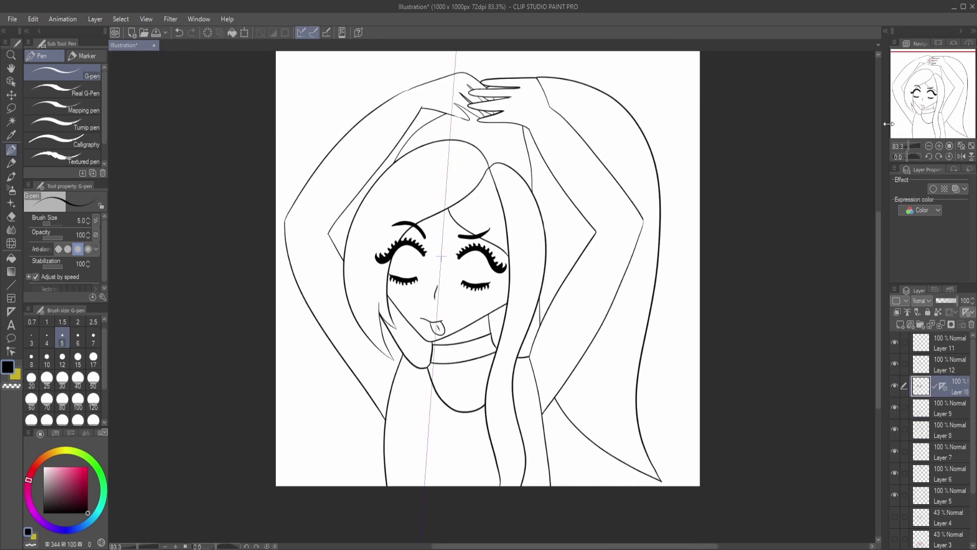
On Layer 12, erase the parts of both eyebrows that are covered by the hair, using the size 17 hard eraser.
{"action": "scroll", "coordinate": [404, 417], "scroll_direction": "up", "scroll_amount": 6}
{"action": "key", "text": "e"}
{"action": "left_click_drag", "start_coordinate": [316, 125], "coordinate": [306, 203]}
{"action": "left_click_drag", "start_coordinate": [879, 352], "coordinate": [879, 306]}
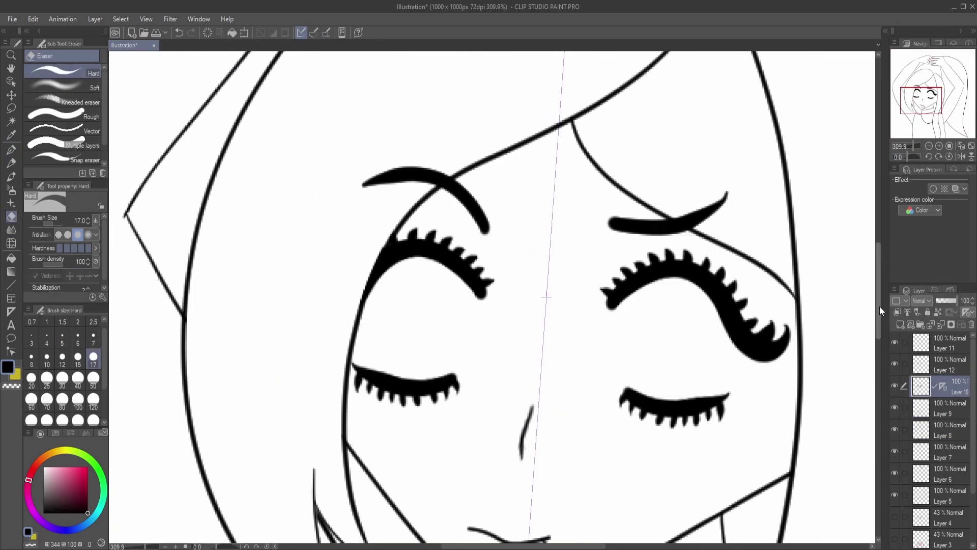
{"action": "left_click", "coordinate": [951, 363]}
{"action": "left_click_drag", "start_coordinate": [719, 207], "coordinate": [738, 216]}
{"action": "mouse_move", "coordinate": [438, 180]}
{"action": "left_mouse_down"}
{"action": "mouse_move", "coordinate": [388, 197]}
{"action": "mouse_move", "coordinate": [402, 176]}
{"action": "left_mouse_up"}
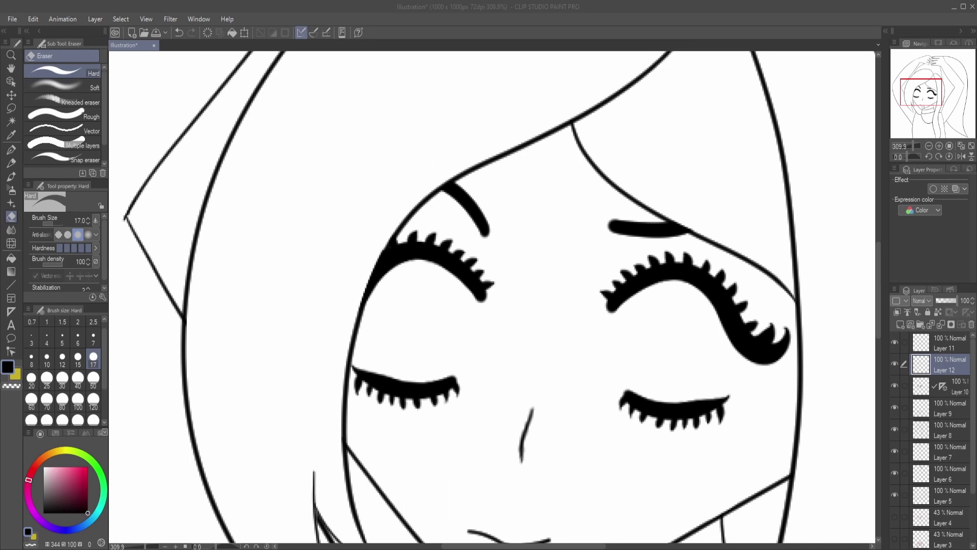
Add a layer below the line art and cover the whole canvas in blue with the size 300 Hard with pressure airbrush.
{"action": "scroll", "coordinate": [872, 384], "scroll_direction": "down", "scroll_amount": 6}
{"action": "scroll", "coordinate": [872, 384], "scroll_direction": "down", "scroll_amount": 1}
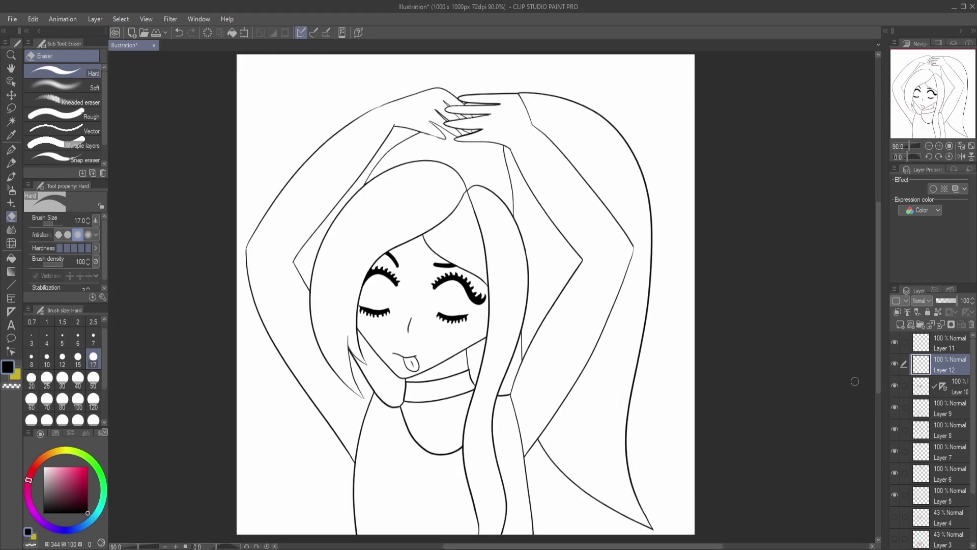
{"action": "left_click", "coordinate": [945, 517]}
{"action": "key", "text": "ctrl+shift+n"}
{"action": "left_click", "coordinate": [11, 189]}
{"action": "left_click", "coordinate": [73, 530]}
{"action": "left_click", "coordinate": [76, 480]}
{"action": "mouse_move", "coordinate": [251, 96]}
{"action": "left_mouse_down"}
{"action": "mouse_move", "coordinate": [264, 97]}
{"action": "mouse_move", "coordinate": [196, 433]}
{"action": "mouse_move", "coordinate": [713, 509]}
{"action": "left_mouse_up"}
On a new layer above the blue background, fill the face, neck, chest, arms and hands with light skin pink.
{"action": "scroll", "coordinate": [408, 305], "scroll_direction": "right", "scroll_amount": 3}
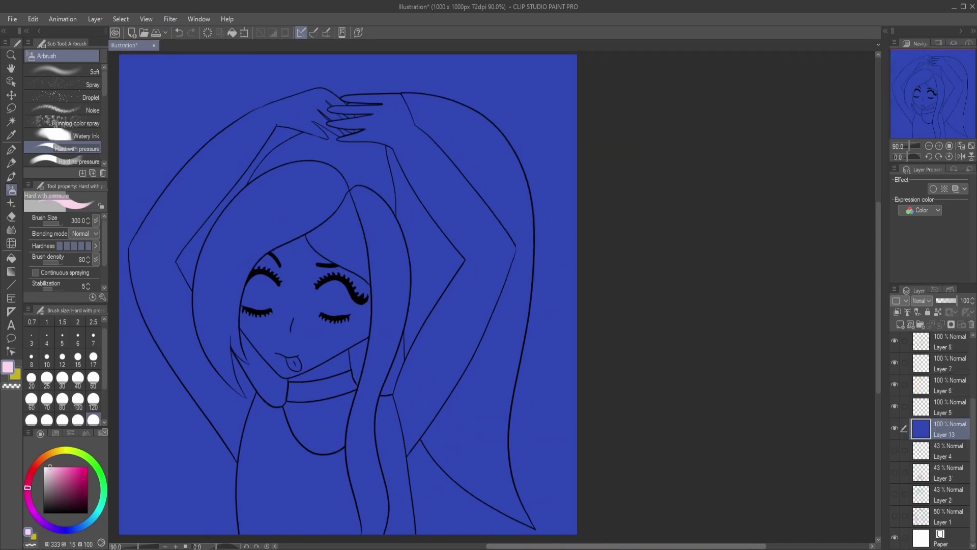
{"action": "key", "text": "ctrl+shift+n"}
{"action": "key", "text": "g"}
{"action": "left_click", "coordinate": [306, 306]}
{"action": "left_click", "coordinate": [343, 436]}
{"action": "left_click", "coordinate": [448, 385]}
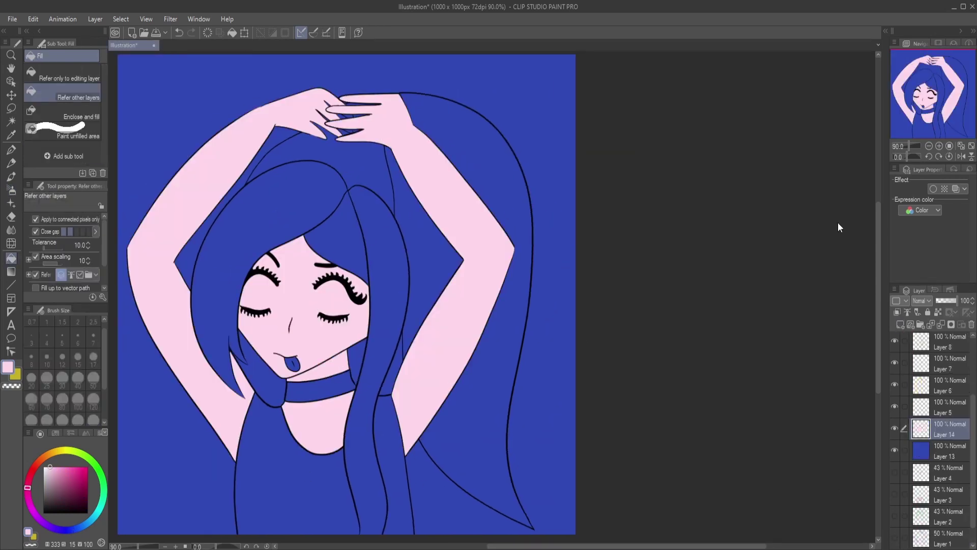
Pick a pale yellow and fill the fringe, side strands and ponytail on a new layer.
{"action": "left_click", "coordinate": [65, 449]}
{"action": "left_click", "coordinate": [61, 466]}
{"action": "key", "text": "ctrl+shift+n"}
{"action": "left_click", "coordinate": [285, 315]}
{"action": "left_click", "coordinate": [315, 168]}
{"action": "left_click", "coordinate": [458, 315]}
{"action": "left_click", "coordinate": [350, 125]}
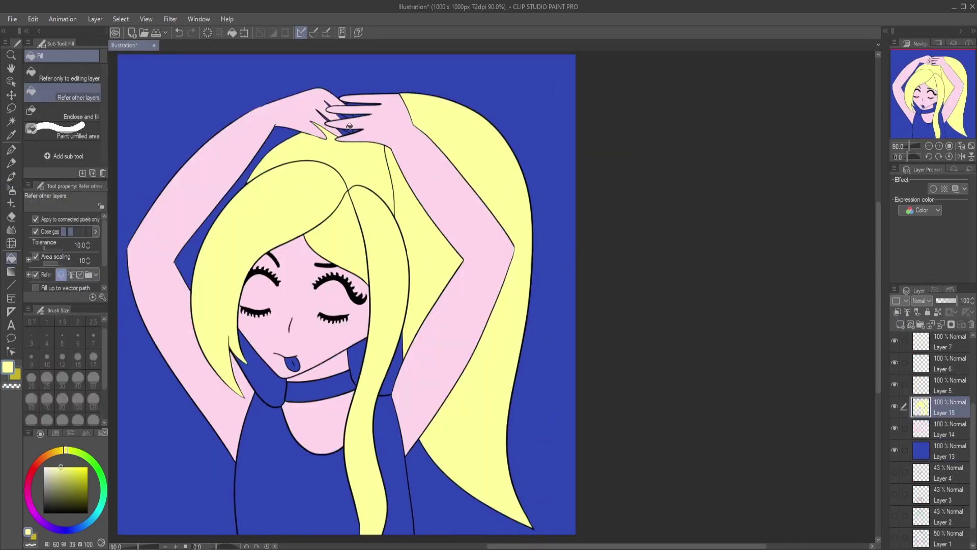
Sample the skin pink and fill the missed finger areas of the crossed hands on the skin layer.
{"action": "left_click", "coordinate": [303, 127], "text": "alt"}
{"action": "left_click", "coordinate": [351, 128], "text": "ctrl"}
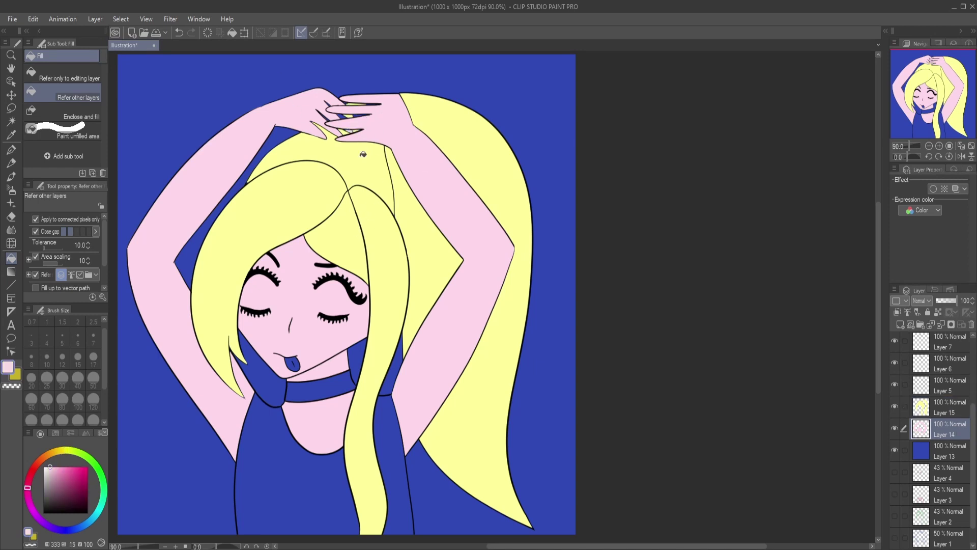
{"action": "scroll", "coordinate": [348, 56], "scroll_direction": "up", "scroll_amount": 5}
{"action": "key", "text": "b"}
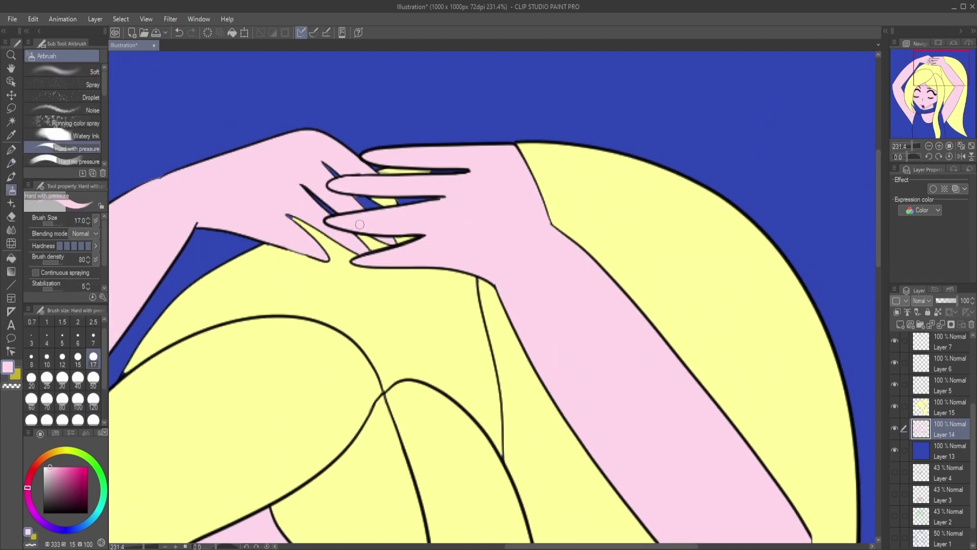
Move the hair colour layer beneath the skin layer and paint pale yellow into the small gaps between the fingers.
{"action": "left_click", "coordinate": [923, 404]}
{"action": "left_click", "coordinate": [385, 181], "text": "alt"}
{"action": "left_click_drag", "start_coordinate": [362, 202], "coordinate": [368, 200]}
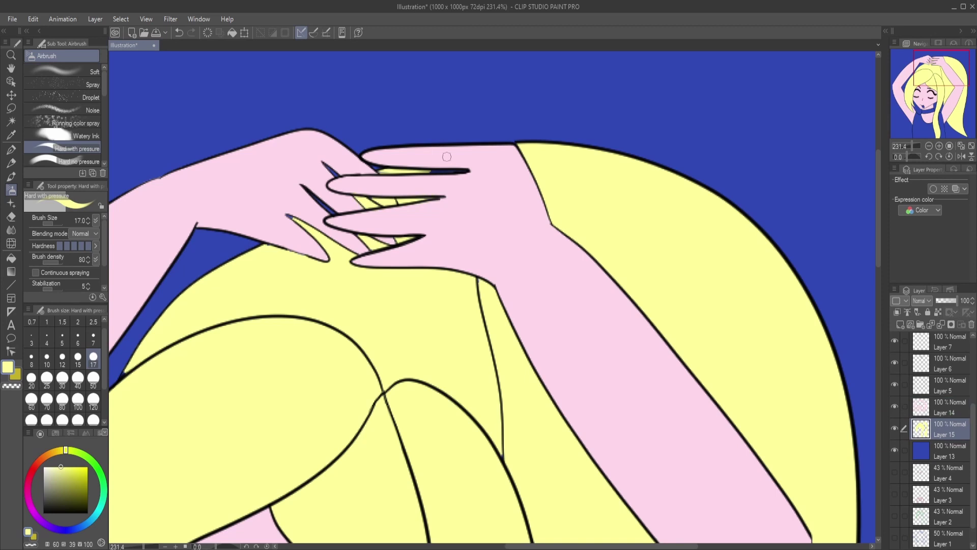
{"action": "left_click", "coordinate": [644, 398], "text": "alt"}
{"action": "key", "text": "ctrl+bracketleft"}
{"action": "left_click", "coordinate": [348, 270], "text": "alt"}
{"action": "key", "text": "e"}
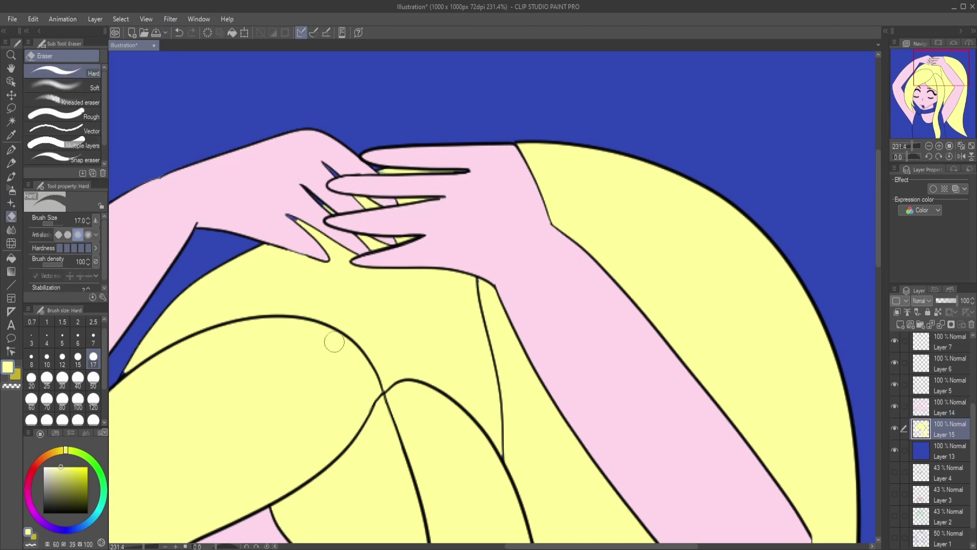
On a new layer above the hair colour, fill the choker and the sleeveless top with black.
{"action": "key", "text": "ctrl+0"}
{"action": "left_click", "coordinate": [900, 325]}
{"action": "key", "text": "g"}
{"action": "left_click", "coordinate": [398, 342], "text": "alt"}
{"action": "left_click", "coordinate": [402, 438]}
{"action": "left_click", "coordinate": [494, 432]}
{"action": "left_click", "coordinate": [428, 352]}
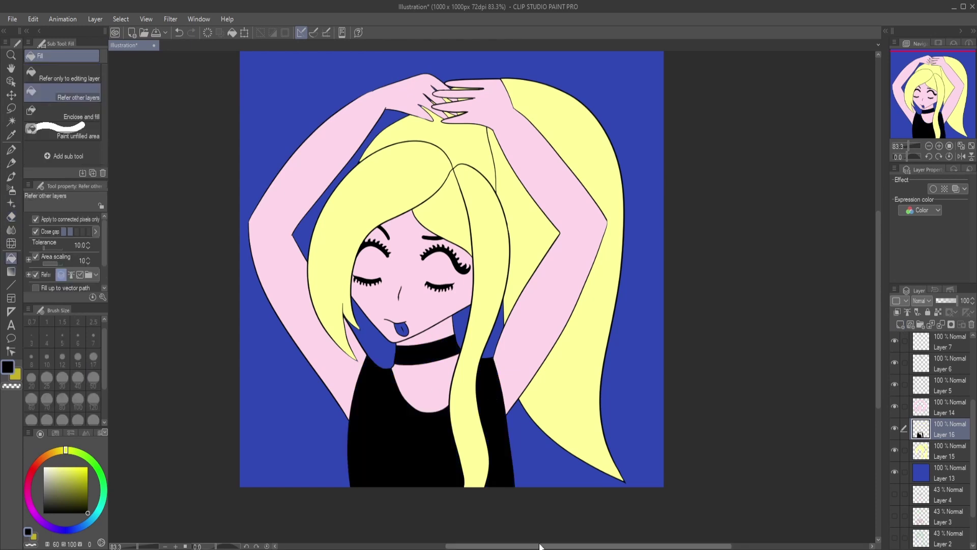
Add a layer above the clothing colour and fill the tongue with a muted red.
{"action": "left_click_drag", "start_coordinate": [539, 545], "coordinate": [565, 546]}
{"action": "key", "text": "ctrl+shift+n"}
{"action": "left_click", "coordinate": [30, 475]}
{"action": "left_click", "coordinate": [69, 476]}
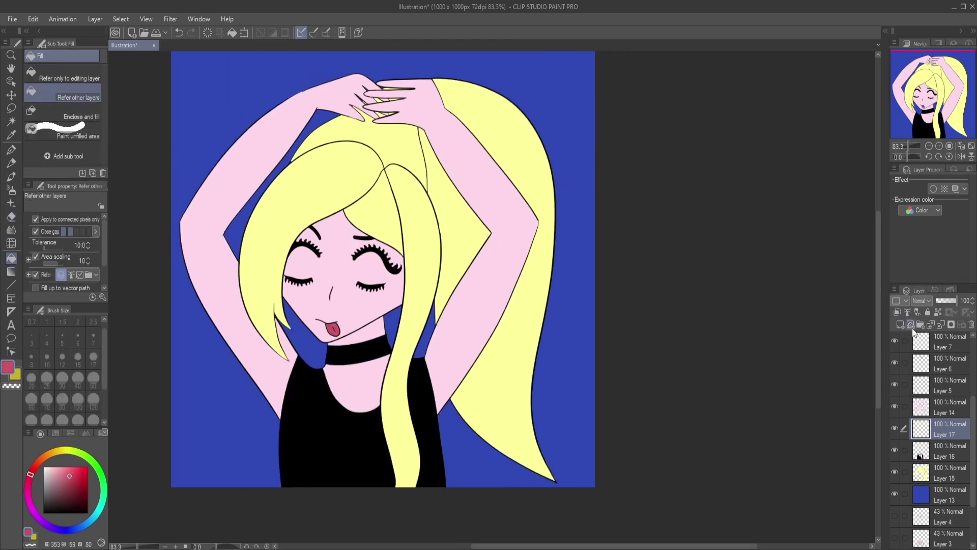
On a new layer placed above the skin, paint both eyeballs white with the size 50 airbrush and clean the edges with the eraser.
{"action": "key", "text": "ctrl+shift+n"}
{"action": "scroll", "coordinate": [346, 298], "scroll_direction": "up", "scroll_amount": 5}
{"action": "key", "text": "b"}
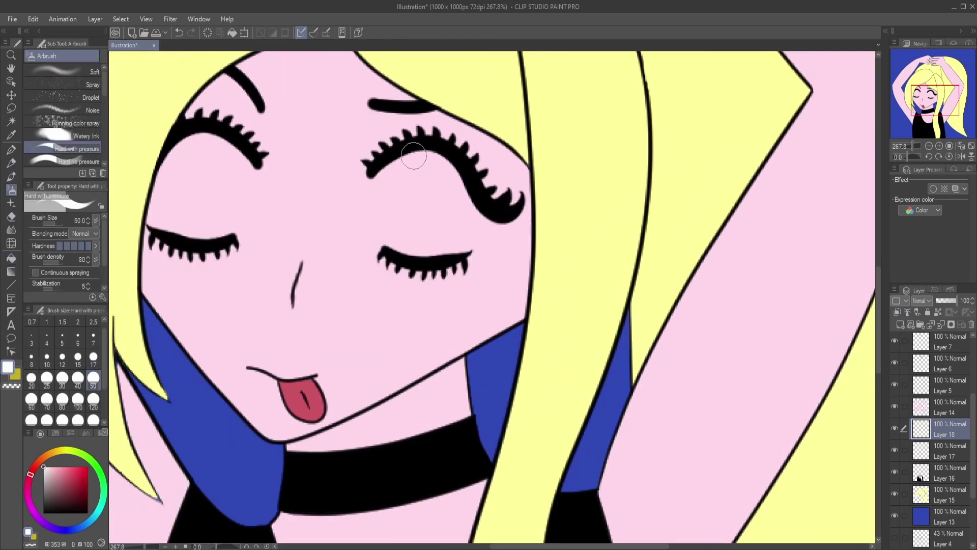
{"action": "left_click_drag", "start_coordinate": [933, 427], "coordinate": [933, 400]}
{"action": "mouse_move", "coordinate": [407, 163]}
{"action": "left_mouse_down"}
{"action": "mouse_move", "coordinate": [436, 163]}
{"action": "mouse_move", "coordinate": [396, 209]}
{"action": "left_mouse_up"}
{"action": "mouse_move", "coordinate": [410, 248]}
{"action": "left_mouse_down"}
{"action": "mouse_move", "coordinate": [433, 204]}
{"action": "mouse_move", "coordinate": [420, 204]}
{"action": "mouse_move", "coordinate": [468, 201]}
{"action": "mouse_move", "coordinate": [453, 234]}
{"action": "mouse_move", "coordinate": [402, 261]}
{"action": "mouse_move", "coordinate": [454, 189]}
{"action": "mouse_move", "coordinate": [469, 197]}
{"action": "mouse_move", "coordinate": [420, 199]}
{"action": "mouse_move", "coordinate": [388, 174]}
{"action": "mouse_move", "coordinate": [400, 246]}
{"action": "mouse_move", "coordinate": [367, 188]}
{"action": "left_mouse_up"}
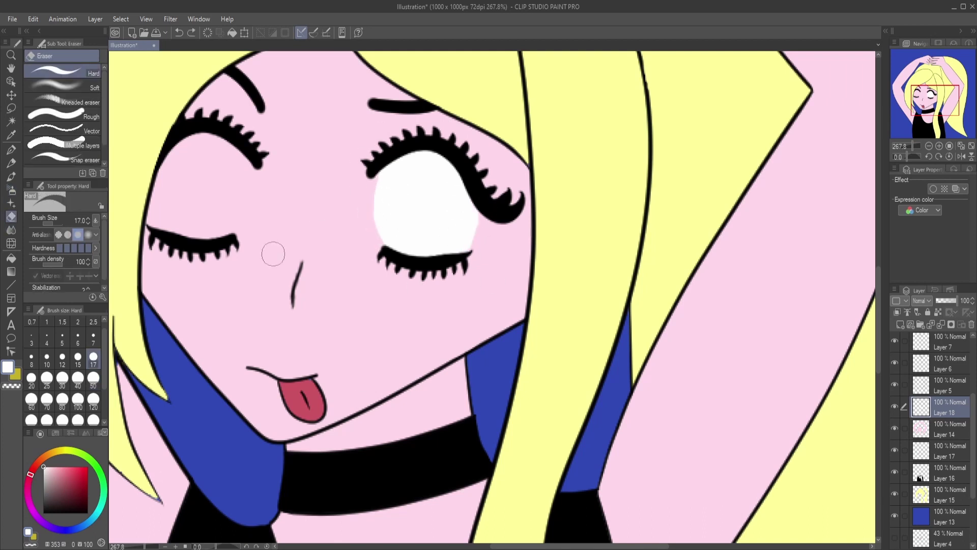
{"action": "mouse_move", "coordinate": [190, 220]}
{"action": "left_mouse_down"}
{"action": "mouse_move", "coordinate": [202, 155]}
{"action": "mouse_move", "coordinate": [190, 196]}
{"action": "mouse_move", "coordinate": [227, 219]}
{"action": "mouse_move", "coordinate": [247, 246]}
{"action": "left_mouse_up"}
{"action": "key", "text": "e"}
On a new layer above the eye whites, paint both irises pale cyan with the size 50 airbrush.
{"action": "key", "text": "b"}
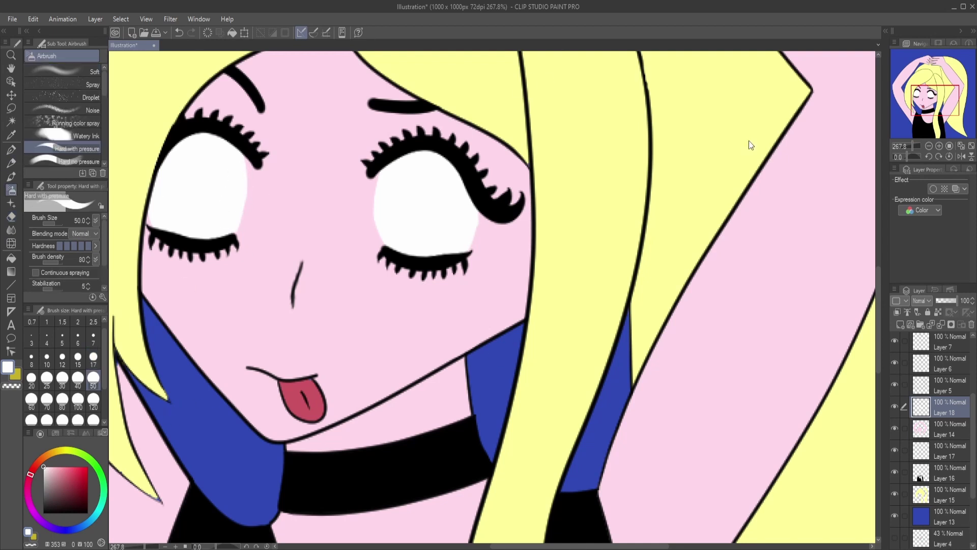
{"action": "key", "text": "ctrl+shift+n"}
{"action": "mouse_move", "coordinate": [429, 155]}
{"action": "left_mouse_down"}
{"action": "mouse_move", "coordinate": [438, 242]}
{"action": "mouse_move", "coordinate": [420, 212]}
{"action": "mouse_move", "coordinate": [451, 224]}
{"action": "left_mouse_up"}
{"action": "mouse_move", "coordinate": [194, 151]}
{"action": "left_mouse_down"}
{"action": "mouse_move", "coordinate": [198, 219]}
{"action": "mouse_move", "coordinate": [189, 164]}
{"action": "mouse_move", "coordinate": [203, 138]}
{"action": "mouse_move", "coordinate": [211, 201]}
{"action": "left_mouse_up"}
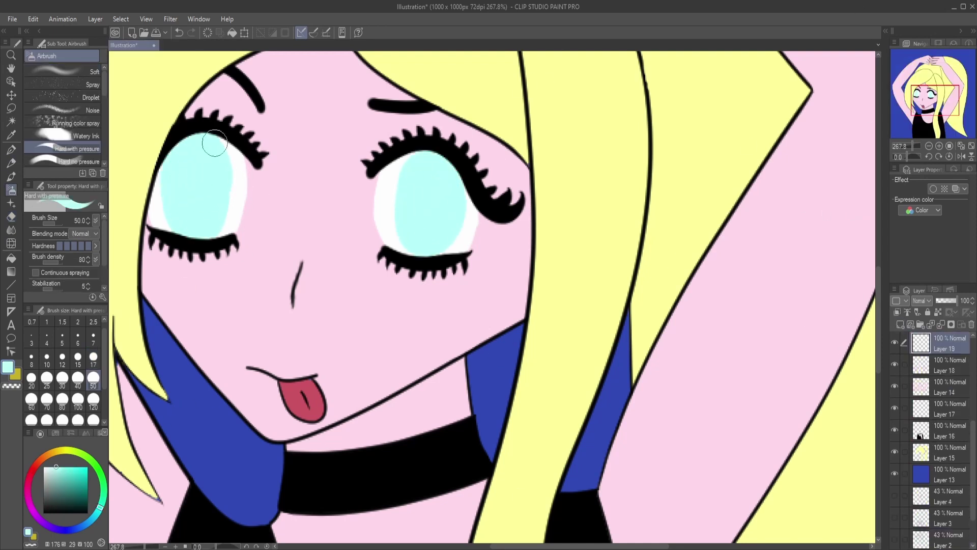
On a new layer clipped to the irises, paint the upper iris shading and the pupils of both eyes in medium blue.
{"action": "left_click", "coordinate": [71, 478]}
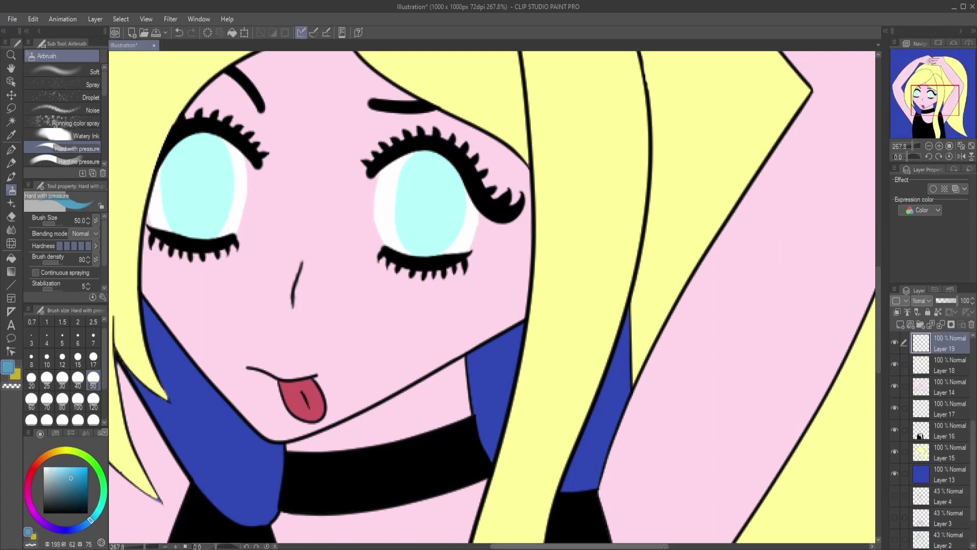
{"action": "key", "text": "ctrl+shift+n"}
{"action": "left_click_drag", "start_coordinate": [407, 168], "coordinate": [466, 191]}
{"action": "left_click_drag", "start_coordinate": [162, 152], "coordinate": [232, 173]}
{"action": "left_click_drag", "start_coordinate": [413, 187], "coordinate": [451, 201]}
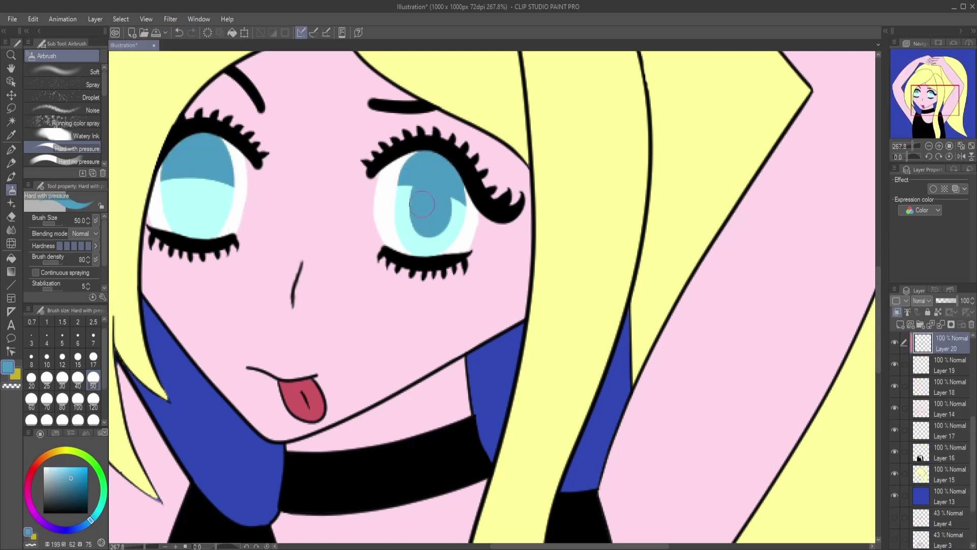
{"action": "left_click_drag", "start_coordinate": [178, 180], "coordinate": [205, 191]}
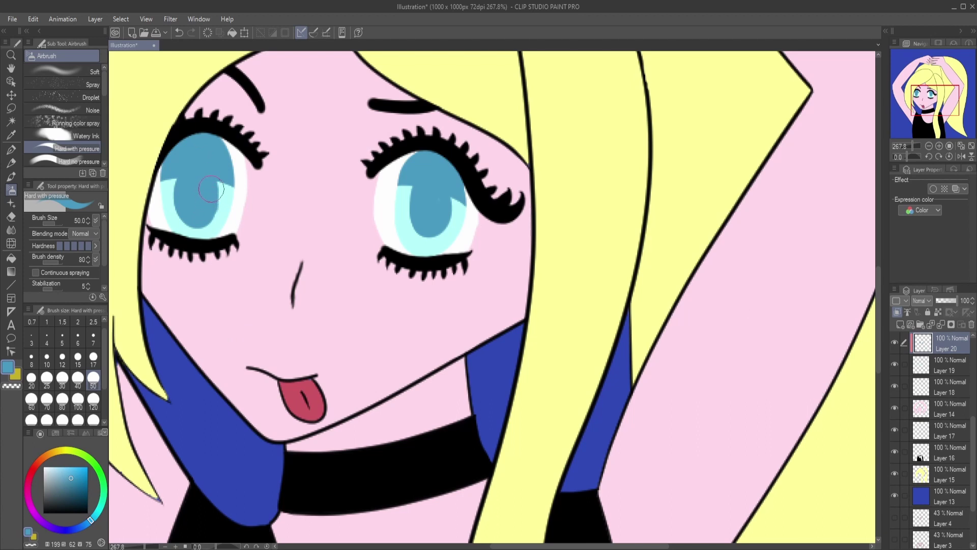
Add a clipped layer beneath the blue iris shading and paint turquoise across the lower part of both irises.
{"action": "key", "text": "ctrl+shift+n"}
{"action": "left_click", "coordinate": [103, 503]}
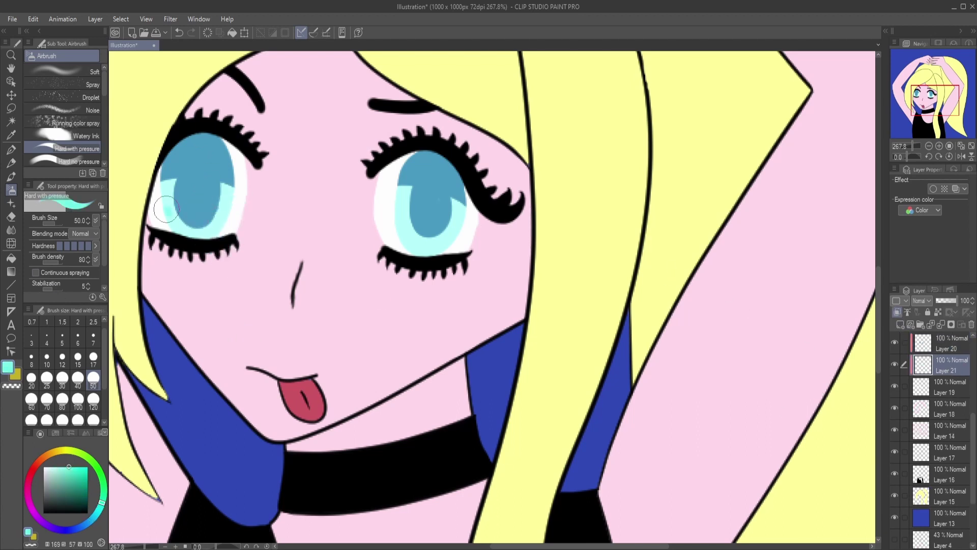
{"action": "left_click_drag", "start_coordinate": [166, 208], "coordinate": [221, 227]}
{"action": "left_click_drag", "start_coordinate": [399, 218], "coordinate": [463, 239]}
Rework the left-hand pupil on the blue shading layer and soften the turquoise of both irises with the Blur tool.
{"action": "left_click", "coordinate": [947, 347]}
{"action": "mouse_move", "coordinate": [183, 224]}
{"action": "left_mouse_down"}
{"action": "mouse_move", "coordinate": [222, 203]}
{"action": "mouse_move", "coordinate": [166, 211]}
{"action": "mouse_move", "coordinate": [202, 177]}
{"action": "left_mouse_up"}
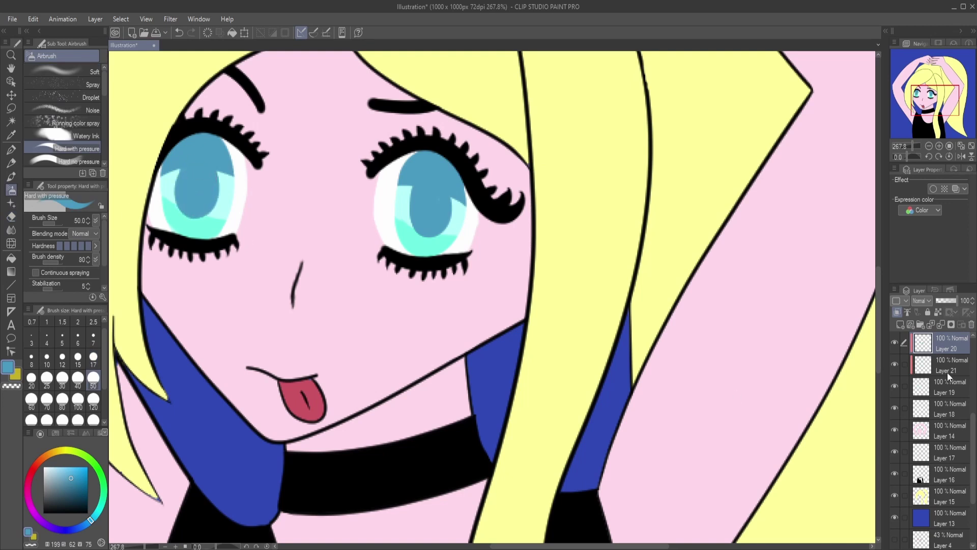
{"action": "key", "text": "j"}
On a new clipped layer, paint a round white highlight and a smaller slanted one in each iris with the size 40 airbrush.
{"action": "left_click", "coordinate": [900, 325]}
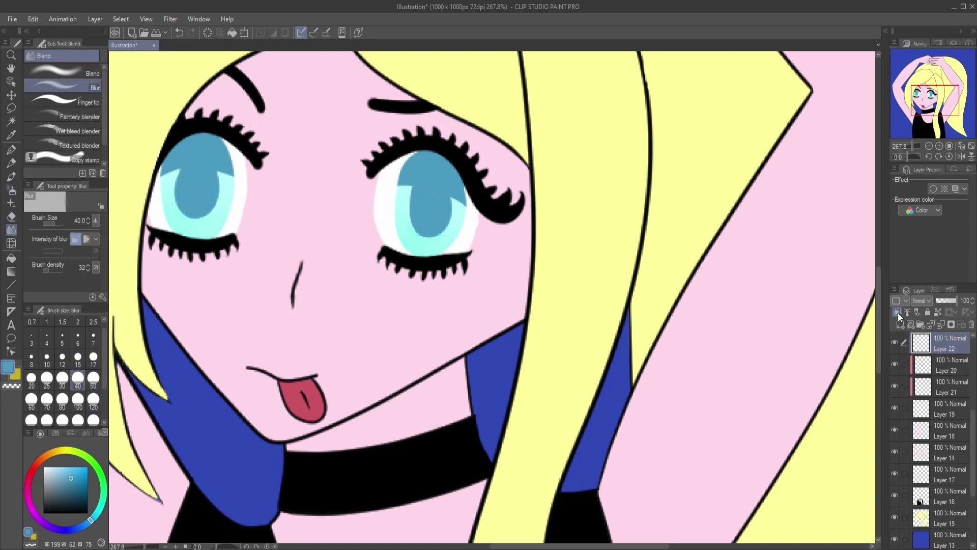
{"action": "left_click", "coordinate": [44, 467]}
{"action": "key", "text": "b"}
{"action": "left_click", "coordinate": [180, 170]}
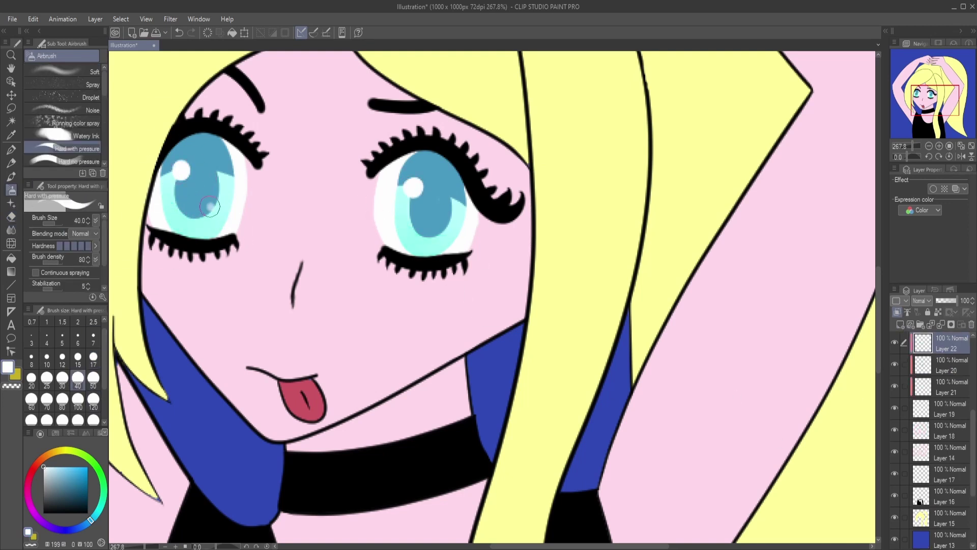
{"action": "left_click_drag", "start_coordinate": [210, 206], "coordinate": [215, 217]}
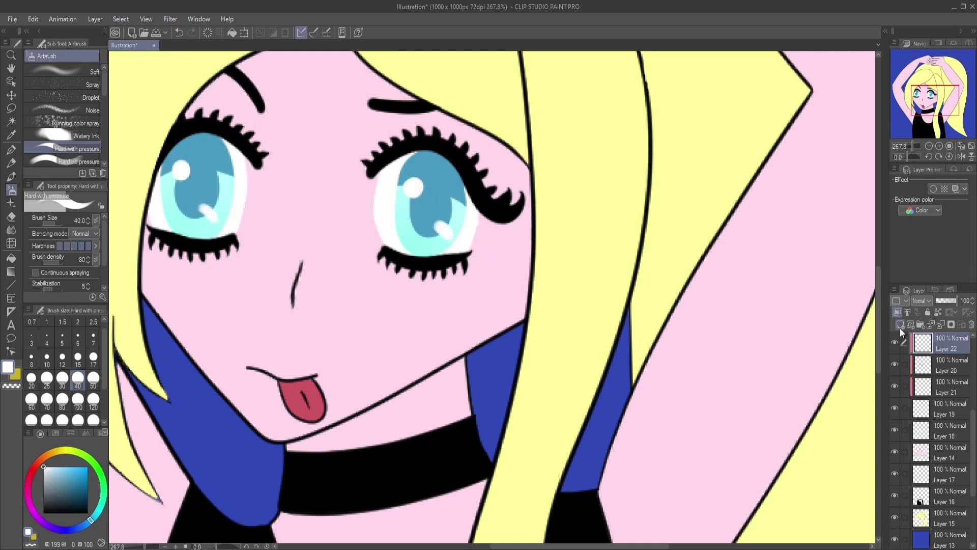
On a new clipped layer, paint purple along the lower-left edge of both irises and set the layer's blending mode to Hue.
{"action": "left_click", "coordinate": [900, 328]}
{"action": "left_click", "coordinate": [46, 524]}
{"action": "left_click", "coordinate": [66, 470]}
{"action": "mouse_move", "coordinate": [165, 197]}
{"action": "left_mouse_down"}
{"action": "mouse_move", "coordinate": [183, 224]}
{"action": "mouse_move", "coordinate": [212, 233]}
{"action": "left_mouse_up"}
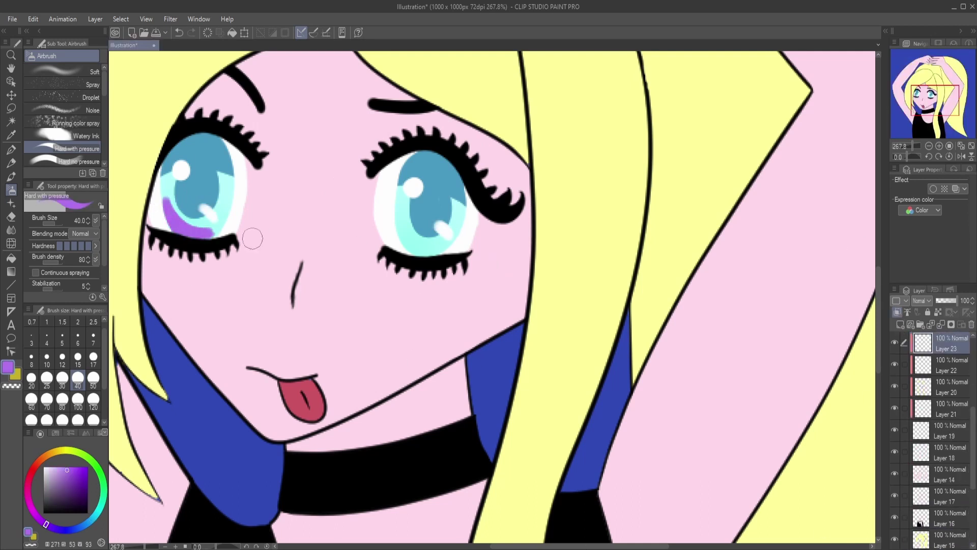
{"action": "left_click_drag", "start_coordinate": [396, 203], "coordinate": [430, 252]}
{"action": "left_click", "coordinate": [921, 301]}
{"action": "left_click", "coordinate": [913, 194]}
Blur the purple iris tint, repaint it with the airbrush and soften it again with Blur at size 17.
{"action": "key", "text": "j"}
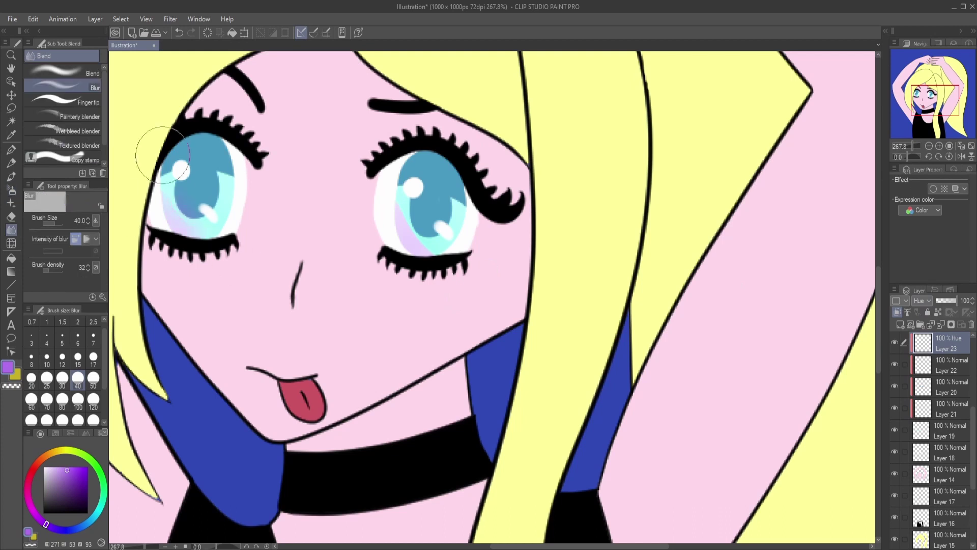
{"action": "left_click", "coordinate": [11, 189]}
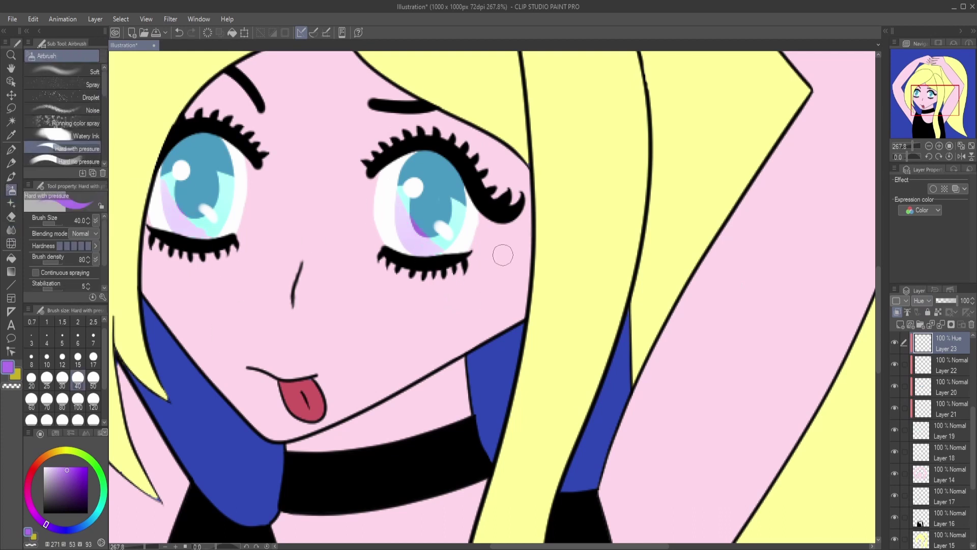
{"action": "key", "text": "j"}
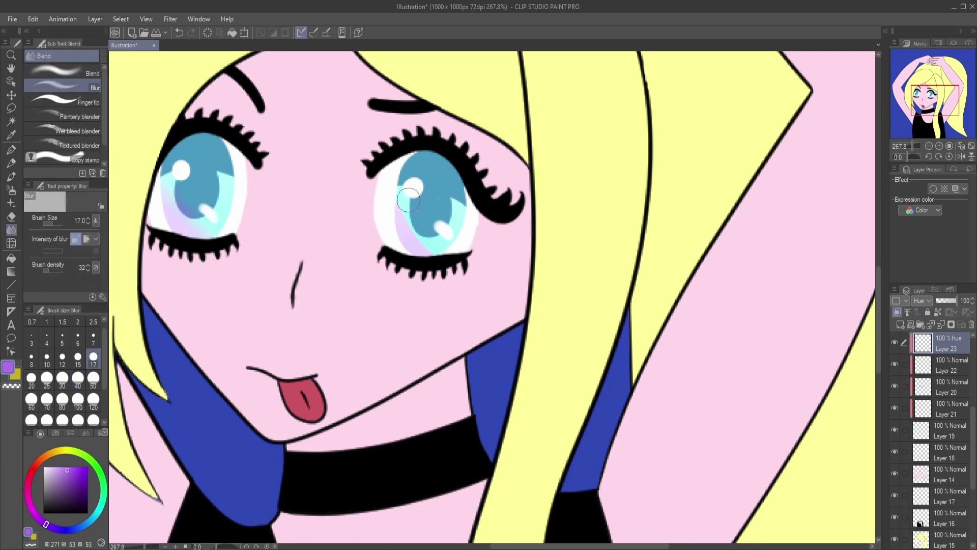
Add a clipped layer below the white highlights and draw a purple heart outline in the right-hand pupil with the size 5 G-pen.
{"action": "left_click", "coordinate": [946, 387]}
{"action": "left_click", "coordinate": [900, 324]}
{"action": "scroll", "coordinate": [492, 157], "scroll_direction": "up", "scroll_amount": 4}
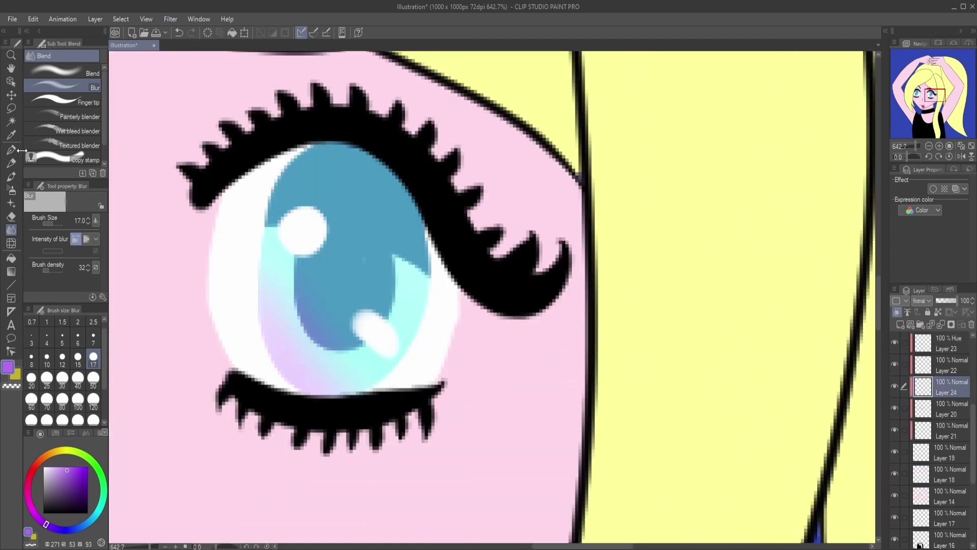
{"action": "key", "text": "p"}
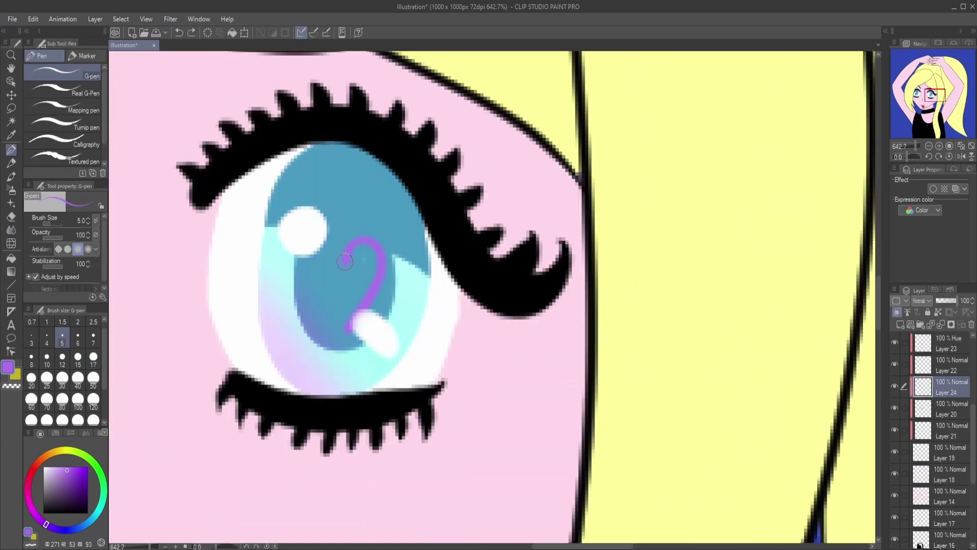
Touch up the pale cyan iris base and draw a matching purple heart outline in the left-hand pupil on the heart layer.
{"action": "left_click", "coordinate": [946, 453]}
{"action": "key", "text": "b"}
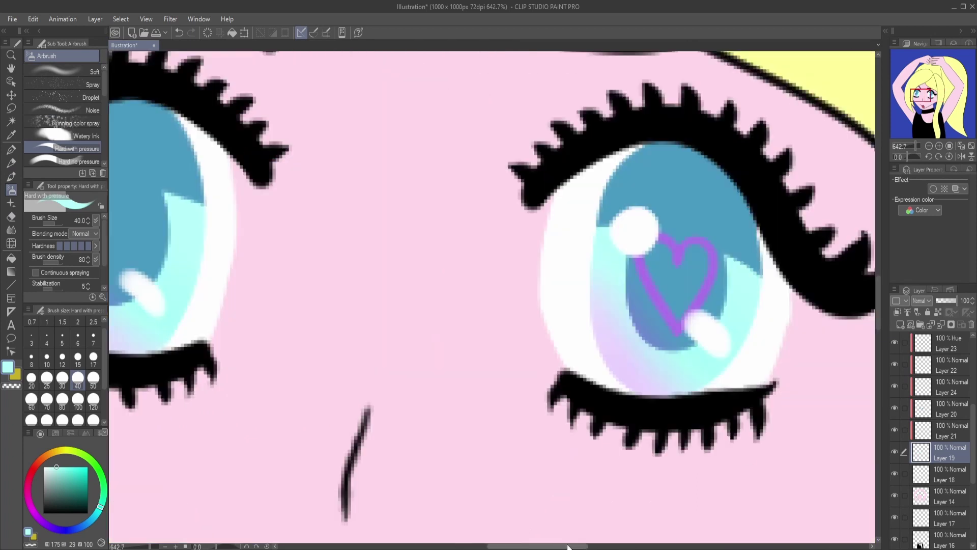
{"action": "left_click", "coordinate": [916, 381]}
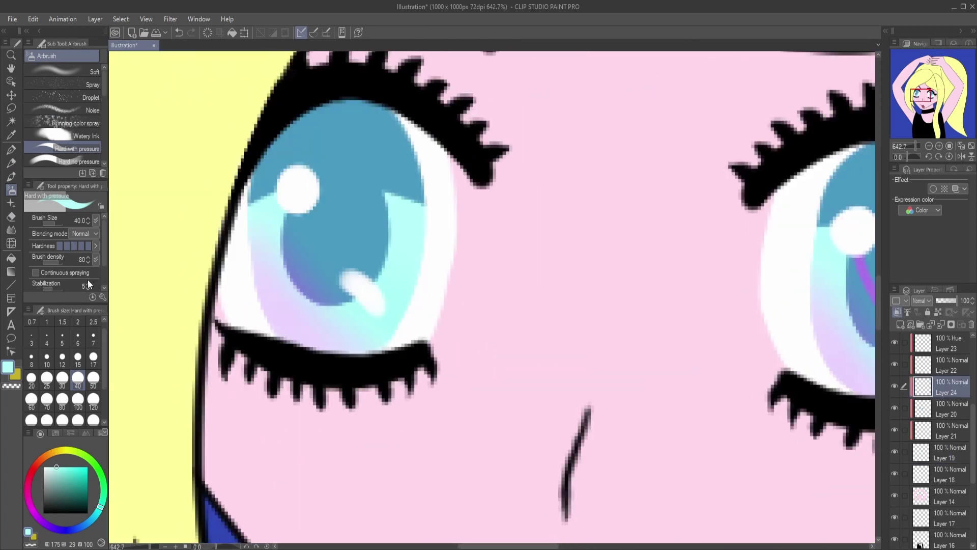
{"action": "key", "text": "p"}
{"action": "left_click", "coordinate": [320, 253], "text": "alt"}
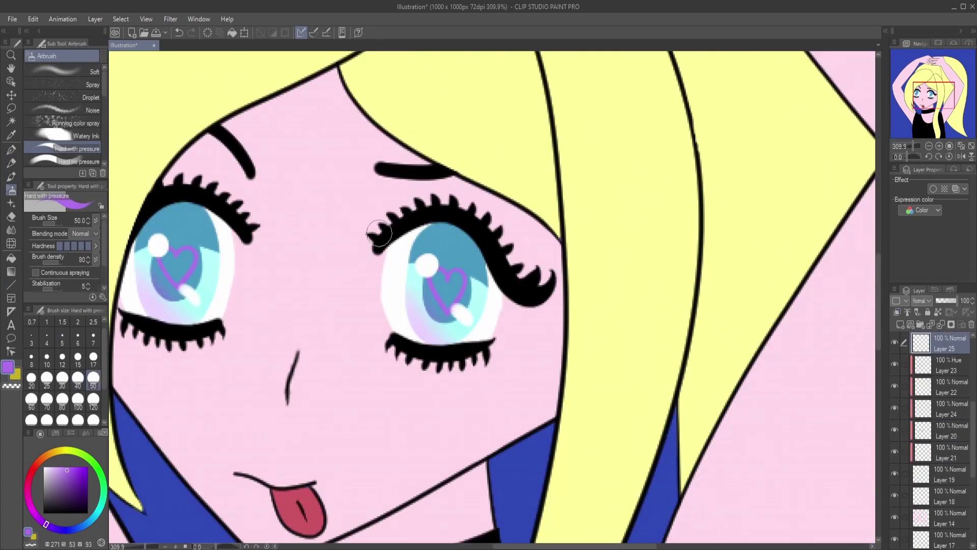
On a new layer, paint purple eyeshadow around the upper lashes of both eyes with the size 50 airbrush and trim the excess.
{"action": "mouse_move", "coordinate": [164, 219]}
{"action": "left_mouse_down"}
{"action": "mouse_move", "coordinate": [200, 181]}
{"action": "mouse_move", "coordinate": [249, 224]}
{"action": "left_mouse_up"}
{"action": "key", "text": "e"}
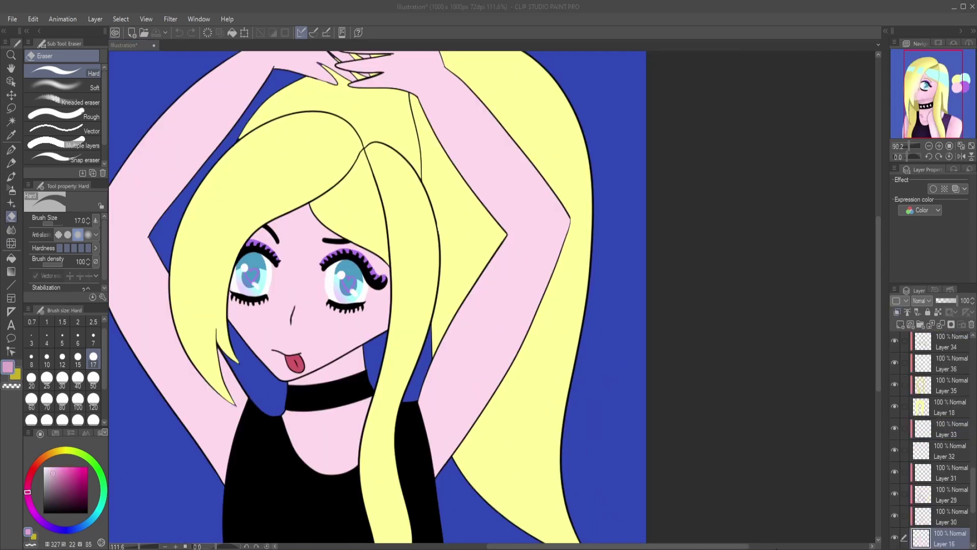
On a new clipped layer above the skin base, airbrush mauve shadows on the face, neck, chest and left-hand arm, blurring the arm's shadow.
{"action": "mouse_move", "coordinate": [294, 210]}
{"action": "left_mouse_down"}
{"action": "mouse_move", "coordinate": [253, 239]}
{"action": "mouse_move", "coordinate": [263, 282]}
{"action": "mouse_move", "coordinate": [282, 218]}
{"action": "mouse_move", "coordinate": [232, 359]}
{"action": "mouse_move", "coordinate": [353, 441]}
{"action": "mouse_move", "coordinate": [290, 387]}
{"action": "mouse_move", "coordinate": [373, 350]}
{"action": "left_mouse_up"}
{"action": "scroll", "coordinate": [192, 257], "scroll_direction": "down", "scroll_amount": 1}
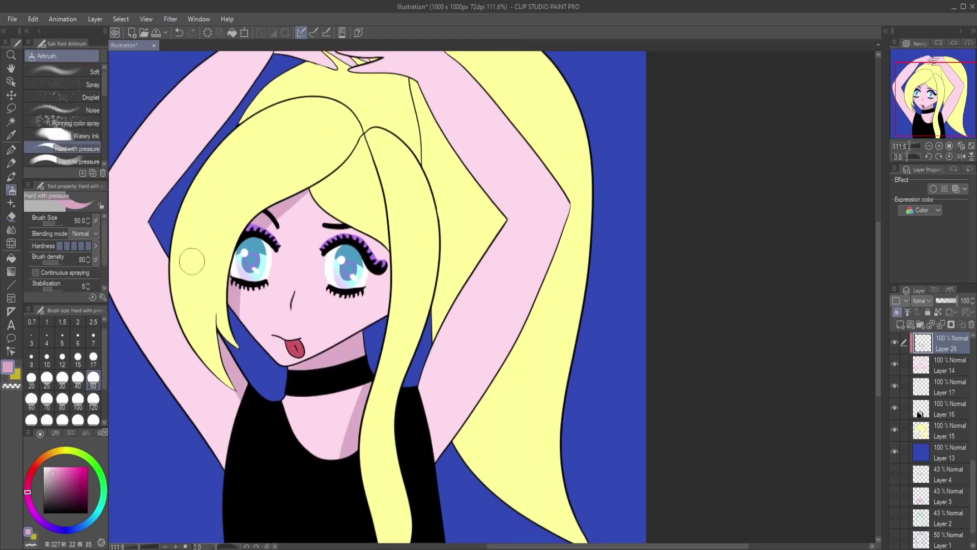
{"action": "key", "text": "j"}
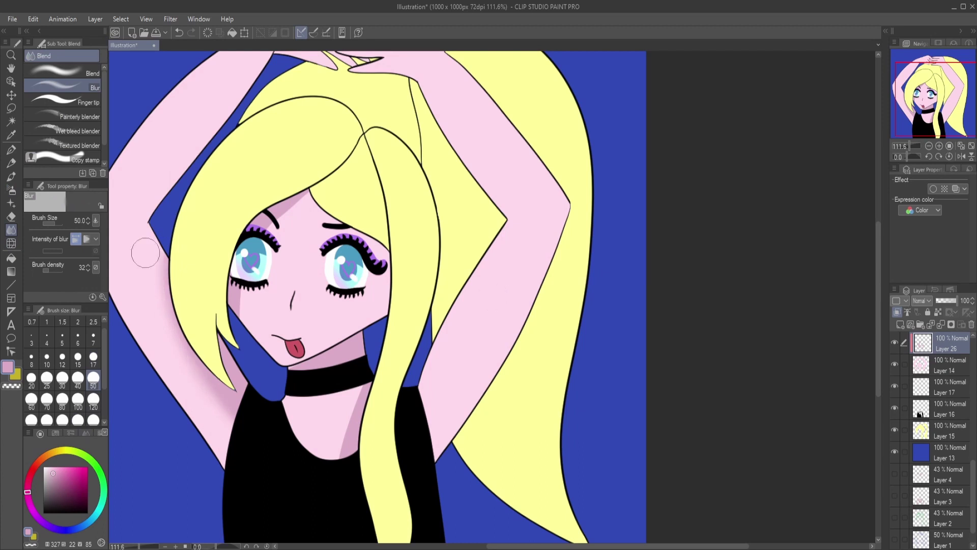
Shade the rear hand between the overlapping fingers with the size 25 airbrush, then blur the shadow and clean off the excess.
{"action": "key", "text": "b"}
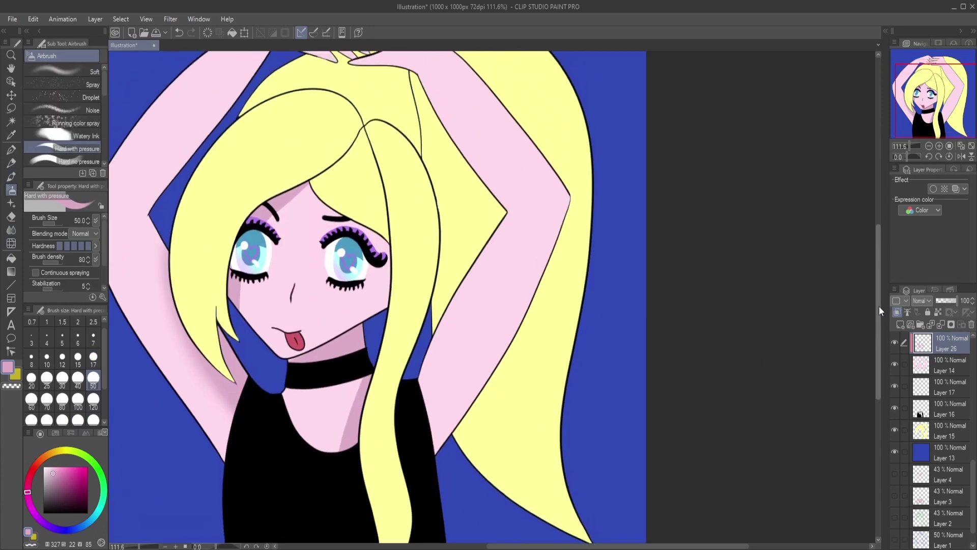
{"action": "mouse_move", "coordinate": [911, 146]}
{"action": "left_mouse_down"}
{"action": "mouse_move", "coordinate": [902, 147]}
{"action": "mouse_move", "coordinate": [913, 147]}
{"action": "left_mouse_up"}
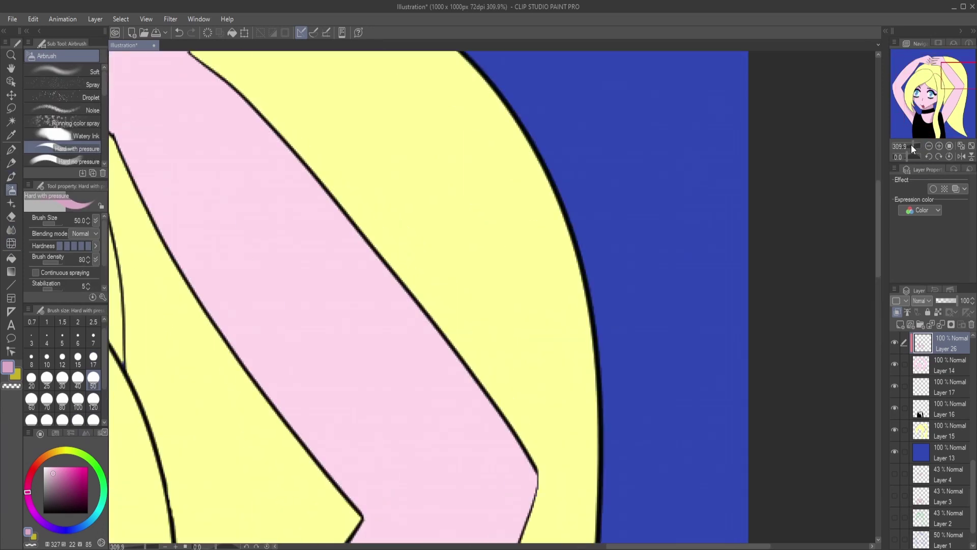
{"action": "left_click_drag", "start_coordinate": [956, 75], "coordinate": [934, 62]}
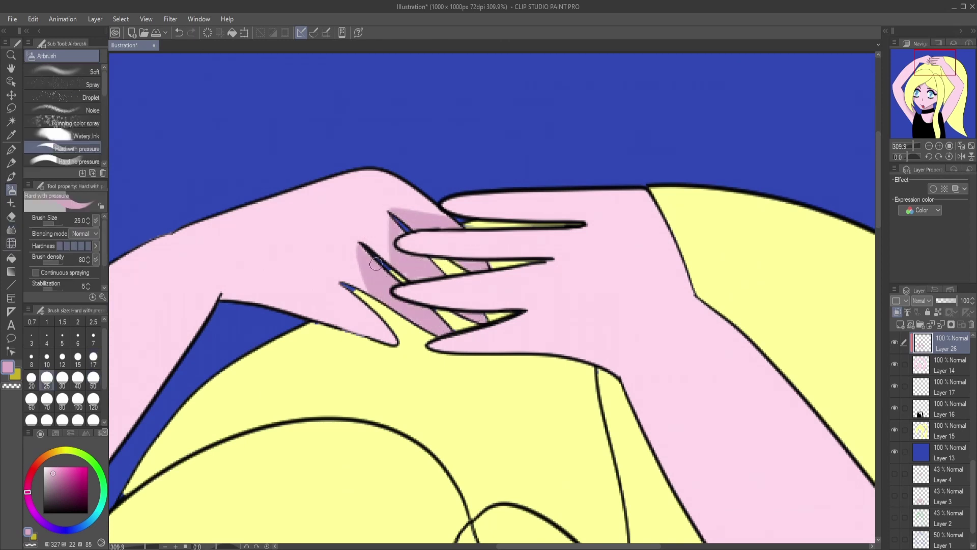
{"action": "left_click", "coordinate": [11, 229]}
{"action": "key", "text": "e"}
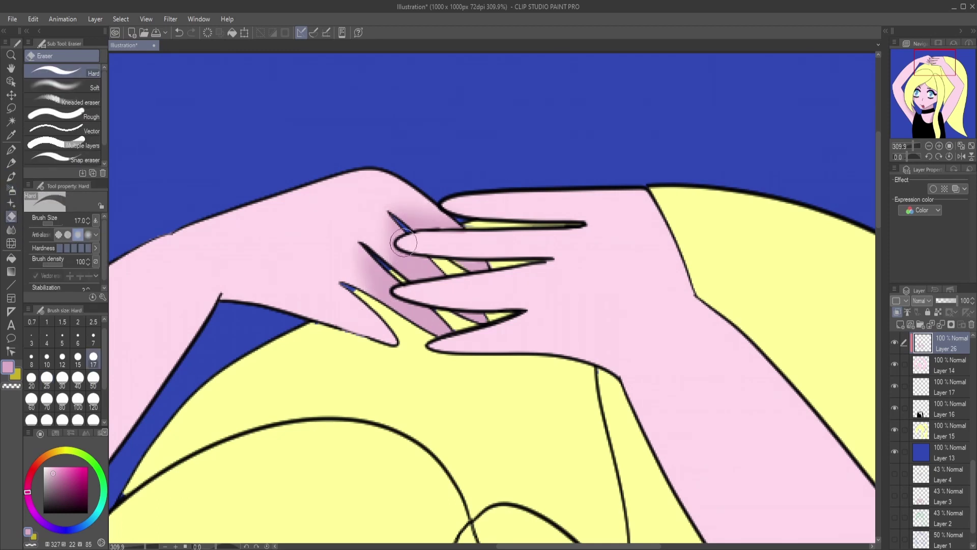
Airbrush mauve shadows along the front hand's fingers and upper edge at size 50 and soften them with Blur at size 17.
{"action": "scroll", "coordinate": [458, 342], "scroll_direction": "right", "scroll_amount": 5}
{"action": "left_click", "coordinate": [11, 189]}
{"action": "left_click_drag", "start_coordinate": [224, 201], "coordinate": [432, 214]}
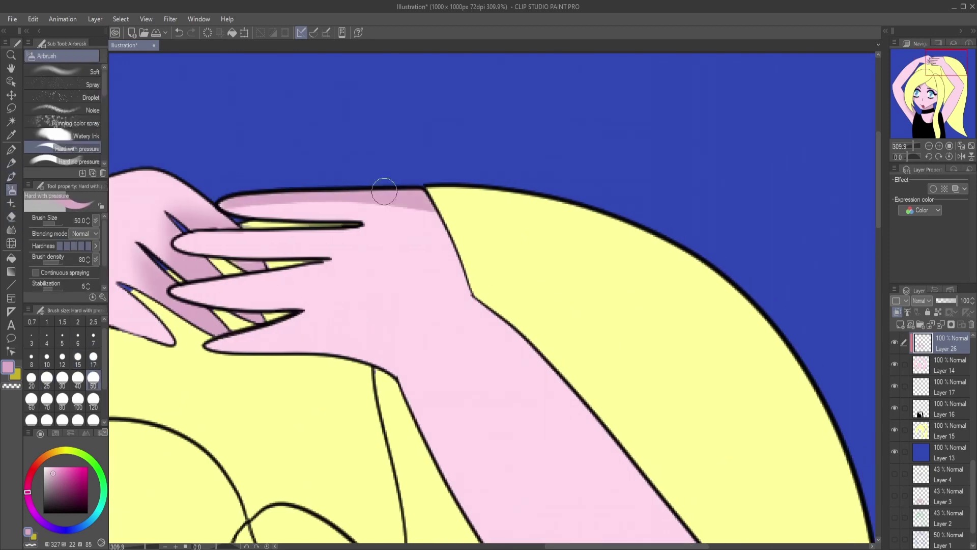
{"action": "left_click_drag", "start_coordinate": [178, 239], "coordinate": [385, 239]}
{"action": "left_click_drag", "start_coordinate": [176, 268], "coordinate": [379, 265]}
{"action": "left_click_drag", "start_coordinate": [219, 318], "coordinate": [336, 310]}
{"action": "key", "text": "j"}
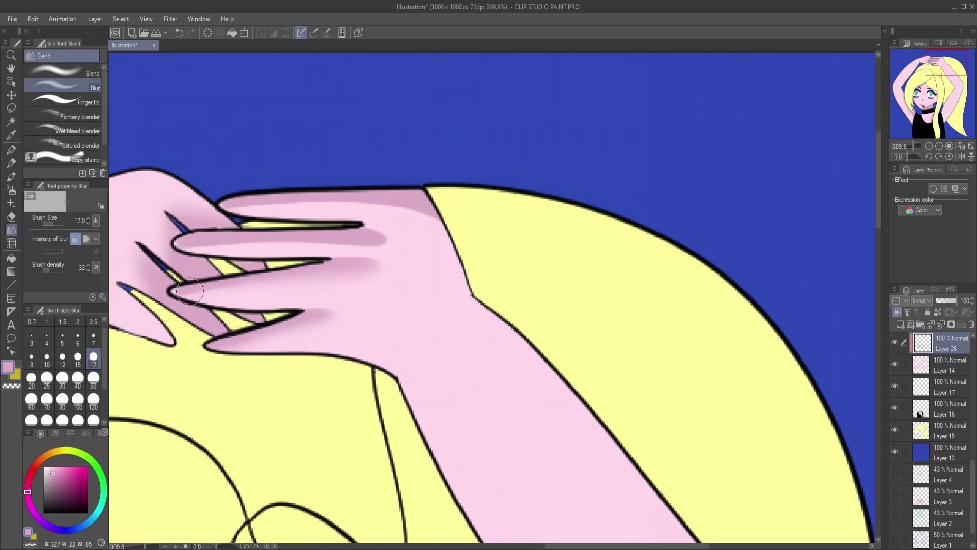
{"action": "left_click_drag", "start_coordinate": [189, 292], "coordinate": [379, 244]}
{"action": "left_click_drag", "start_coordinate": [234, 214], "coordinate": [442, 216]}
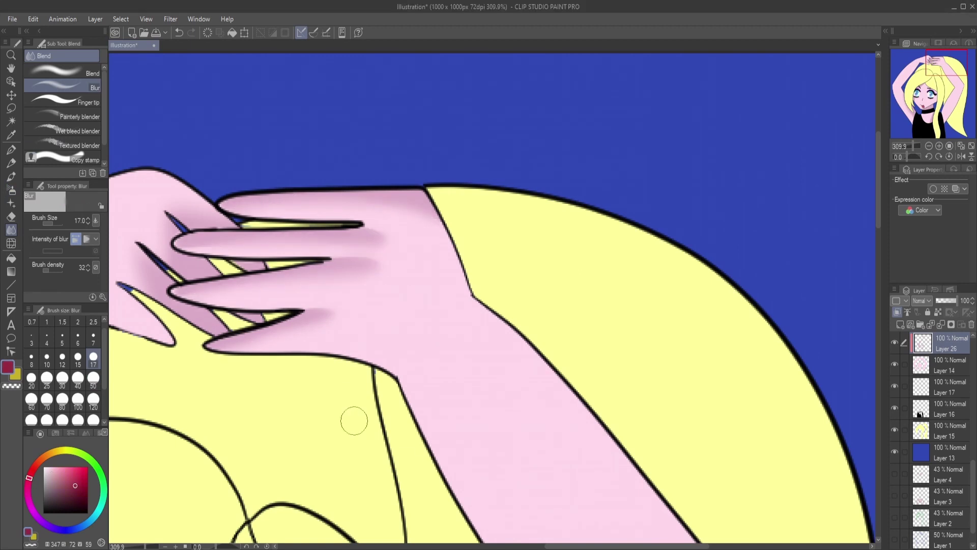
Add a layer and paint dark red nails on the front hand's four fingers with the size 15 G-pen, trimming their edges.
{"action": "key", "text": "b"}
{"action": "left_click", "coordinate": [900, 324]}
{"action": "key", "text": "p"}
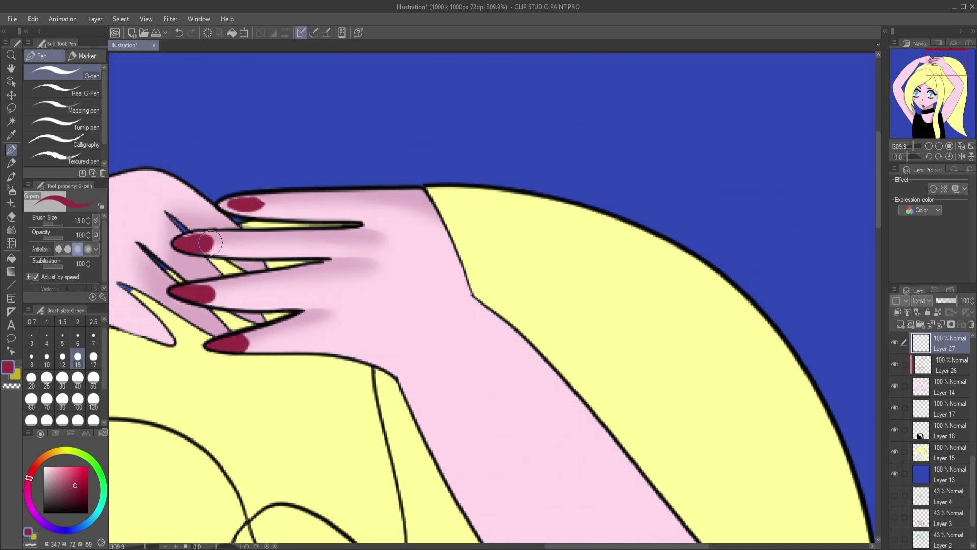
{"action": "key", "text": "e"}
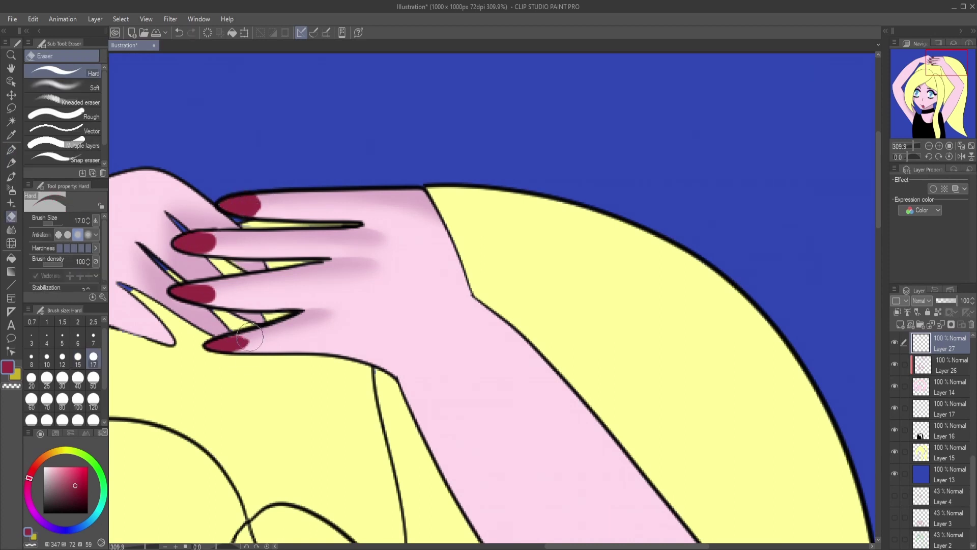
Paint the rear hand's visible fingernails dark red with the size 15 G-pen and trim the spill with a size 7 eraser.
{"action": "key", "text": "p"}
{"action": "left_click_drag", "start_coordinate": [262, 320], "coordinate": [240, 317]}
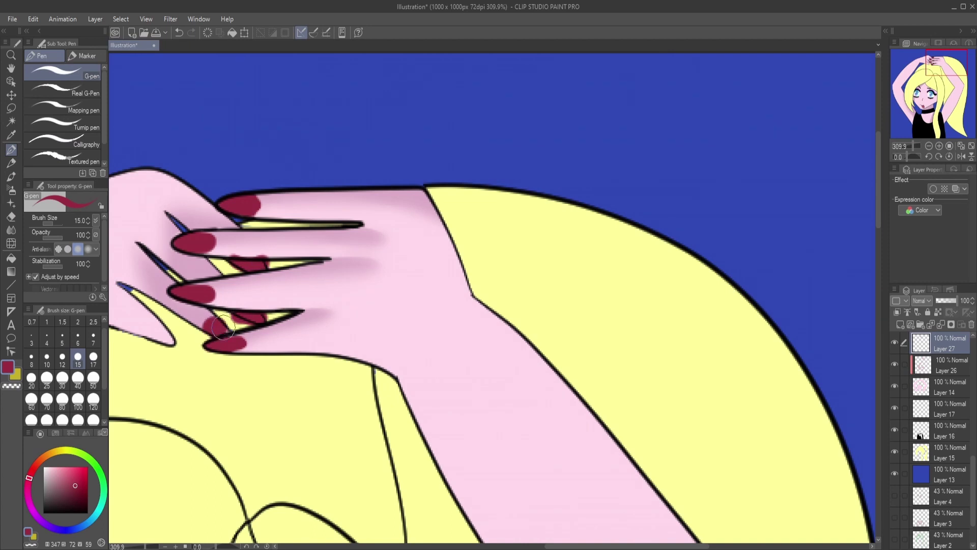
{"action": "left_click_drag", "start_coordinate": [152, 337], "coordinate": [162, 342]}
{"action": "key", "text": "e"}
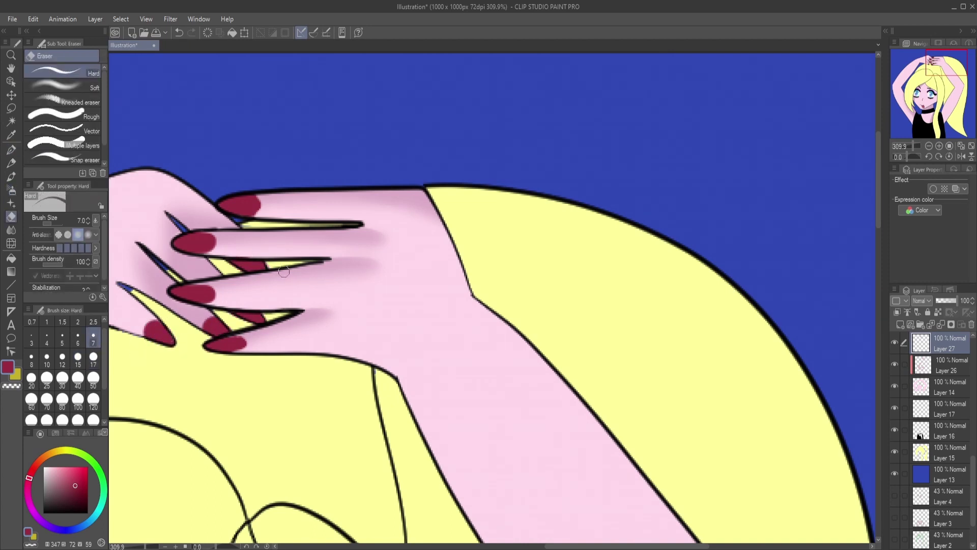
On the skin shading layer, airbrush a mauve shadow along the left-hand arm's inner edge at size 50 and blur it.
{"action": "scroll", "coordinate": [284, 272], "scroll_direction": "down", "scroll_amount": 5}
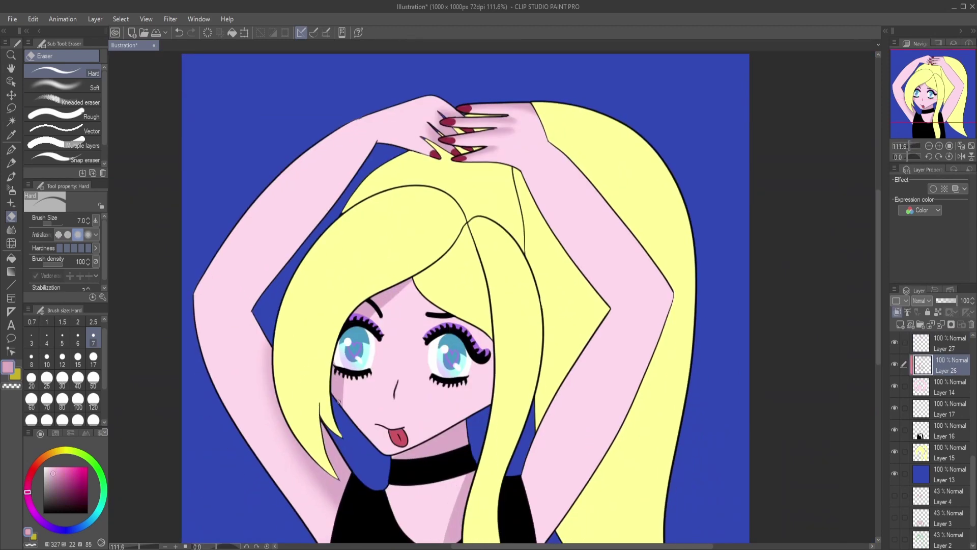
{"action": "key", "text": "b"}
{"action": "mouse_move", "coordinate": [374, 127]}
{"action": "left_mouse_down"}
{"action": "mouse_move", "coordinate": [343, 190]}
{"action": "mouse_move", "coordinate": [260, 290]}
{"action": "mouse_move", "coordinate": [367, 141]}
{"action": "mouse_move", "coordinate": [280, 270]}
{"action": "left_mouse_up"}
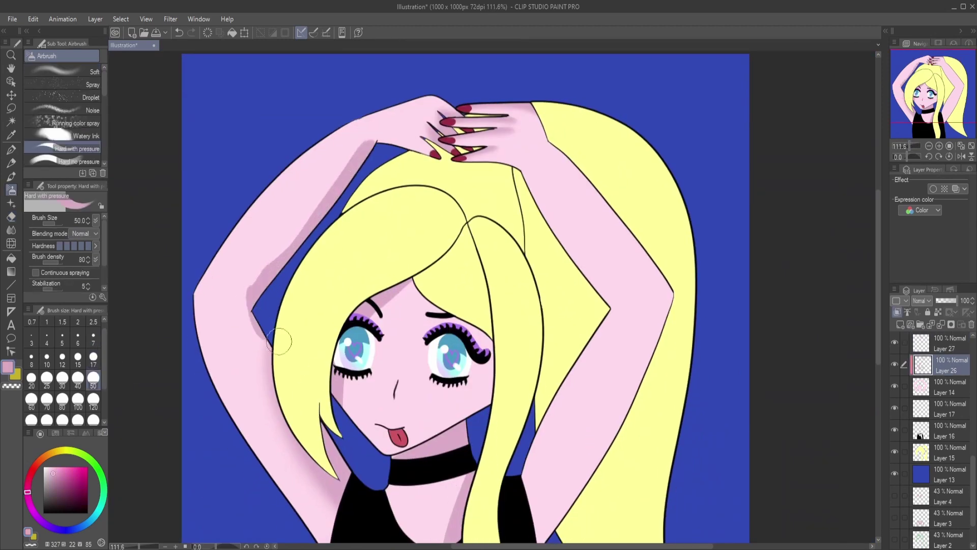
{"action": "key", "text": "j"}
{"action": "mouse_move", "coordinate": [250, 300]}
{"action": "left_mouse_down"}
{"action": "mouse_move", "coordinate": [352, 154]}
{"action": "mouse_move", "coordinate": [456, 318]}
{"action": "left_mouse_up"}
Airbrush mauve shadows along the inner edges of the right-hand forearm and upper arm and soften them with Blur at size 50.
{"action": "scroll", "coordinate": [473, 516], "scroll_direction": "right", "scroll_amount": 5}
{"action": "key", "text": "b"}
{"action": "left_click_drag", "start_coordinate": [366, 443], "coordinate": [453, 321]}
{"action": "key", "text": "j"}
{"action": "left_click_drag", "start_coordinate": [374, 484], "coordinate": [438, 374]}
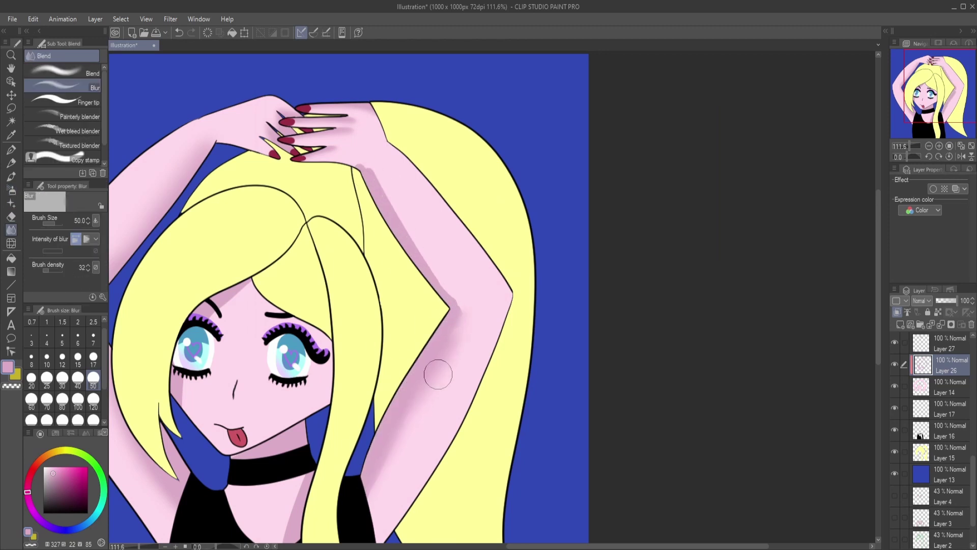
{"action": "left_click_drag", "start_coordinate": [362, 165], "coordinate": [458, 313]}
Add a clipped layer above the skin shading, airbrush light pink blush over the cheek and jaw, and clean its spill off the neck.
{"action": "scroll", "coordinate": [799, 283], "scroll_direction": "down", "scroll_amount": 3}
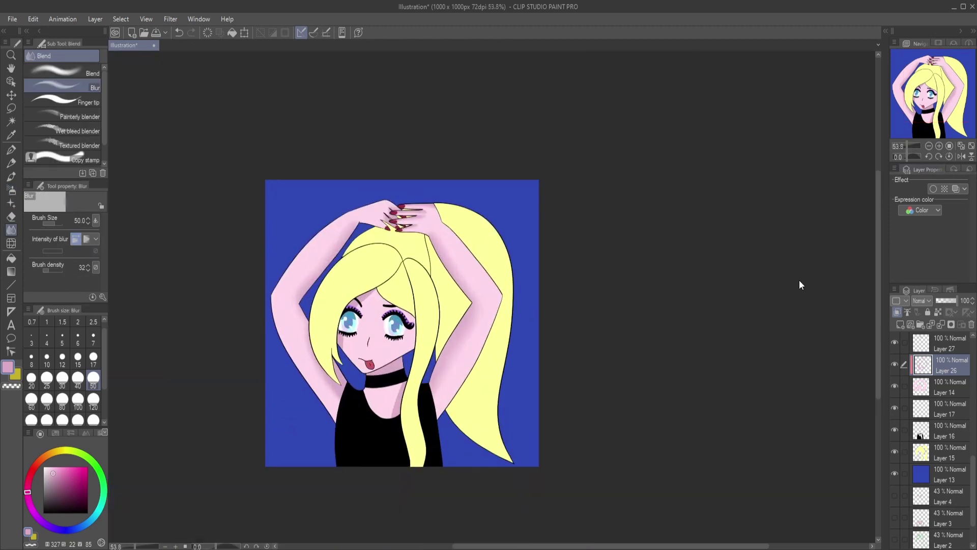
{"action": "scroll", "coordinate": [799, 283], "scroll_direction": "left", "scroll_amount": 2}
{"action": "scroll", "coordinate": [798, 283], "scroll_direction": "up", "scroll_amount": 5}
{"action": "scroll", "coordinate": [377, 110], "scroll_direction": "down", "scroll_amount": 4}
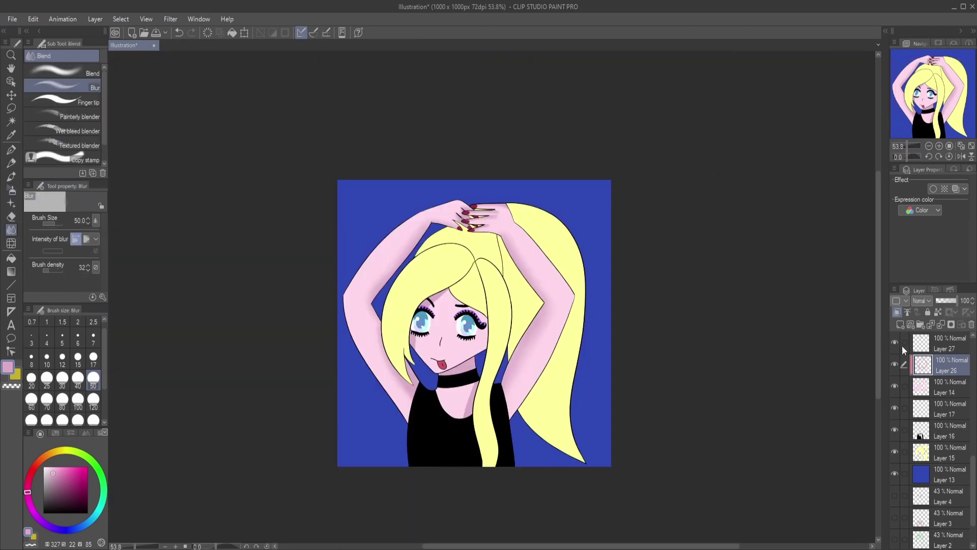
{"action": "left_click", "coordinate": [900, 325]}
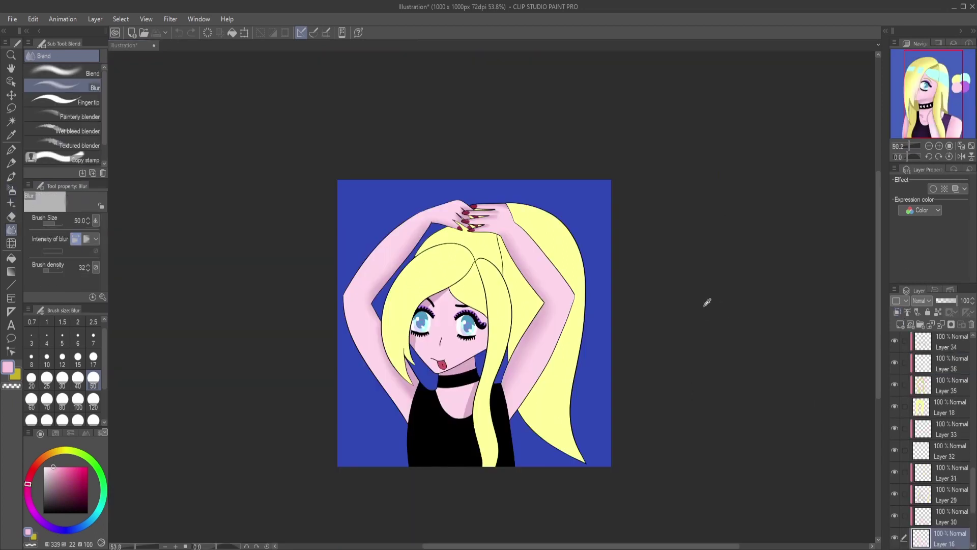
{"action": "scroll", "coordinate": [866, 254], "scroll_direction": "up", "scroll_amount": 7}
{"action": "scroll", "coordinate": [927, 365], "scroll_direction": "down", "scroll_amount": 1}
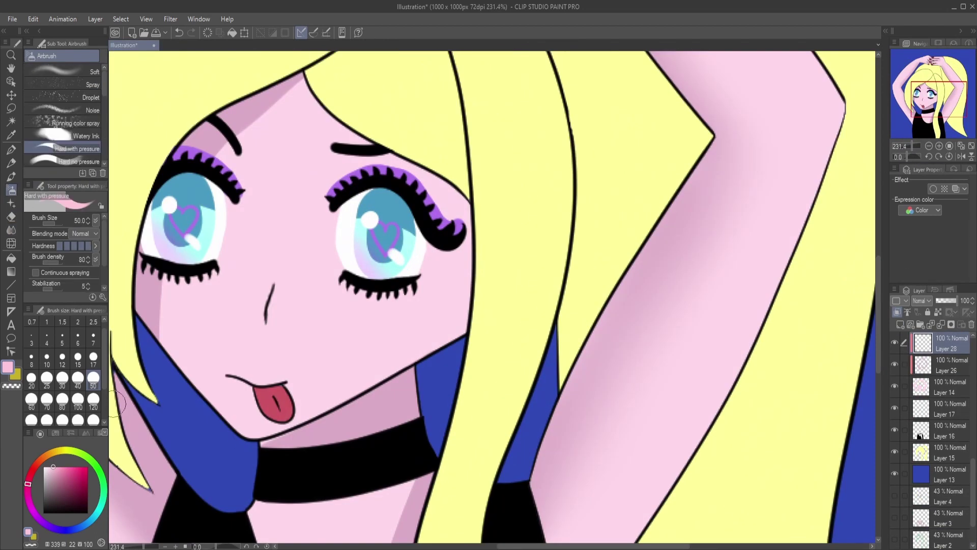
{"action": "mouse_move", "coordinate": [422, 295]}
{"action": "left_mouse_down"}
{"action": "mouse_move", "coordinate": [436, 316]}
{"action": "mouse_move", "coordinate": [412, 291]}
{"action": "left_mouse_up"}
{"action": "key", "text": "e"}
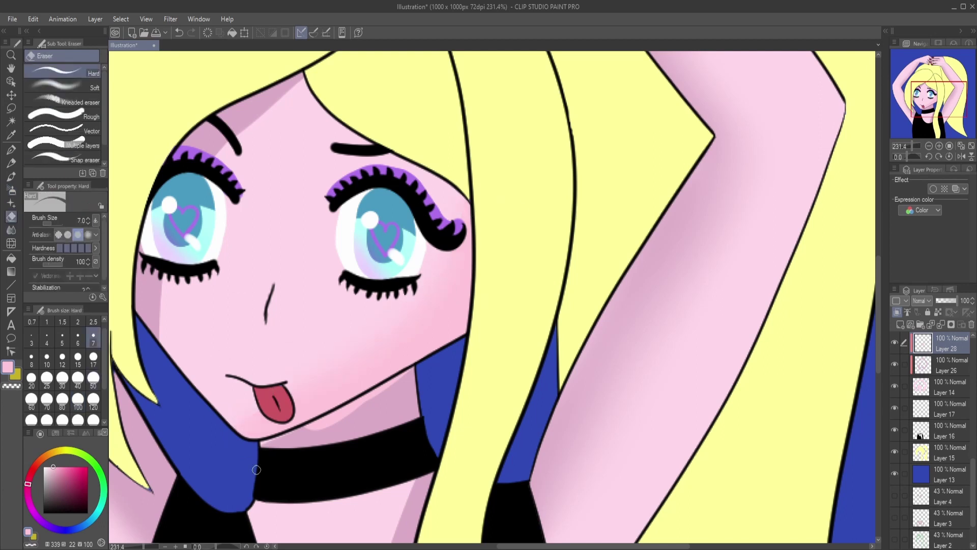
{"action": "key", "text": "alt+bracketleft"}
{"action": "key", "text": "b"}
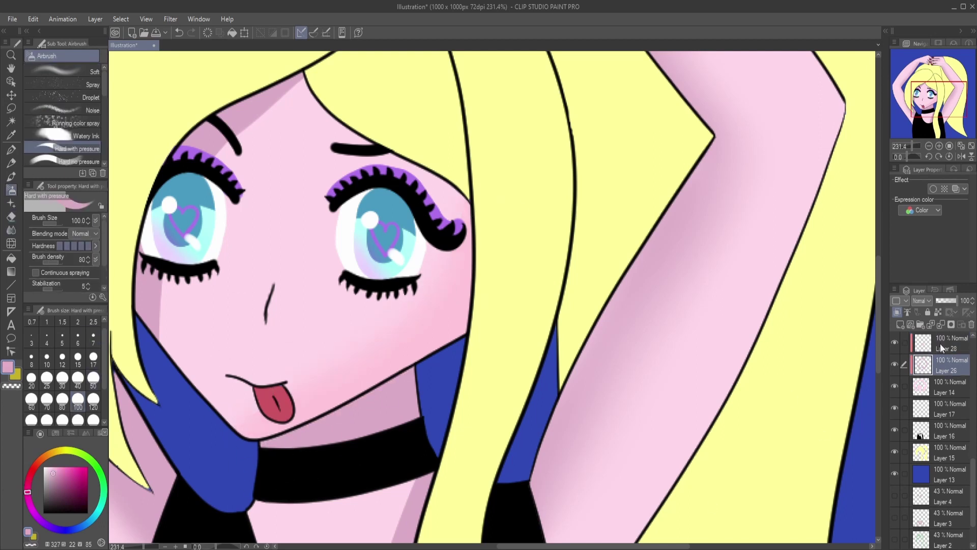
On the blush layer, airbrush light pink across the upper chest and the left-hand upper arm at size 50, and blur both areas.
{"action": "left_click", "coordinate": [941, 347]}
{"action": "scroll", "coordinate": [884, 244], "scroll_direction": "down", "scroll_amount": 3}
{"action": "left_click", "coordinate": [93, 376]}
{"action": "left_click", "coordinate": [275, 358], "text": "alt"}
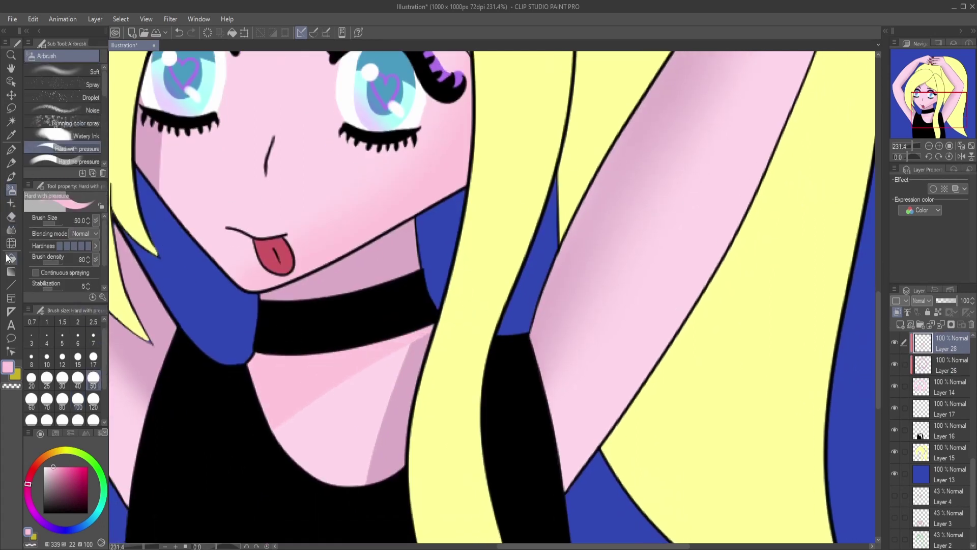
{"action": "key", "text": "j"}
{"action": "scroll", "coordinate": [667, 200], "scroll_direction": "down", "scroll_amount": 5}
{"action": "mouse_move", "coordinate": [356, 356]}
{"action": "left_mouse_down"}
{"action": "mouse_move", "coordinate": [273, 255]}
{"action": "mouse_move", "coordinate": [290, 252]}
{"action": "left_mouse_up"}
{"action": "key", "text": "e"}
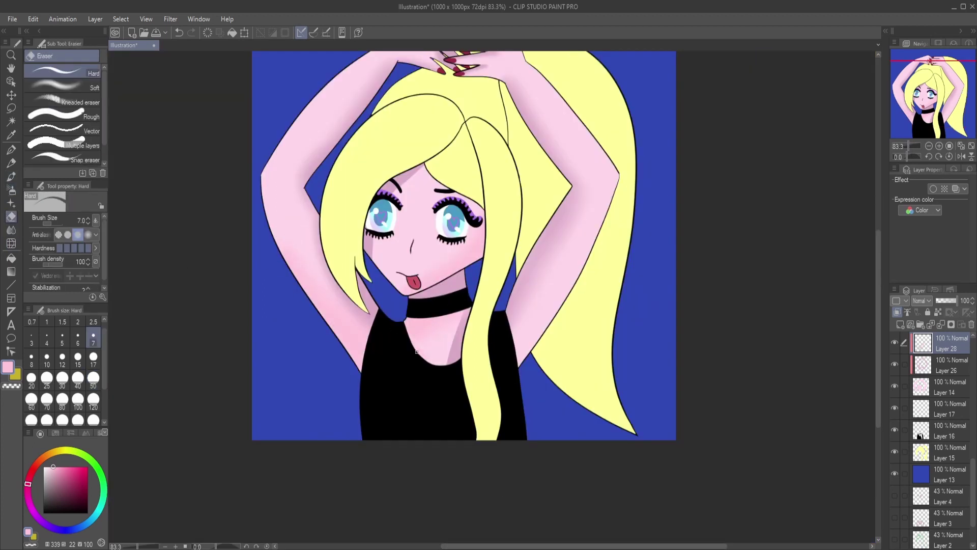
Smooth the chest blush with Blur and add light pink blush along the outer edge of the right-hand upper arm.
{"action": "scroll", "coordinate": [450, 359], "scroll_direction": "up", "scroll_amount": 7}
{"action": "key", "text": "j"}
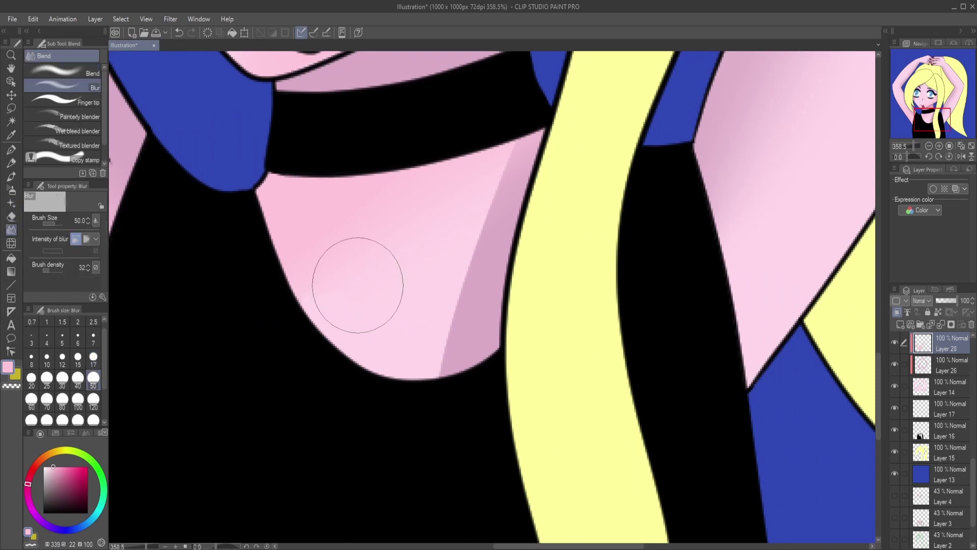
{"action": "scroll", "coordinate": [911, 146], "scroll_direction": "down", "scroll_amount": 5}
{"action": "scroll", "coordinate": [909, 146], "scroll_direction": "down", "scroll_amount": 2}
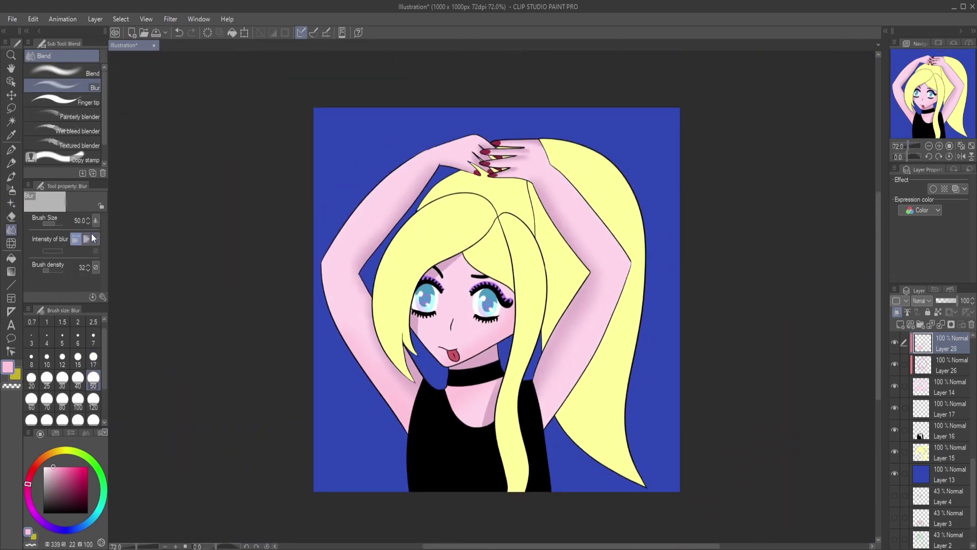
{"action": "left_click_drag", "start_coordinate": [617, 265], "coordinate": [550, 402]}
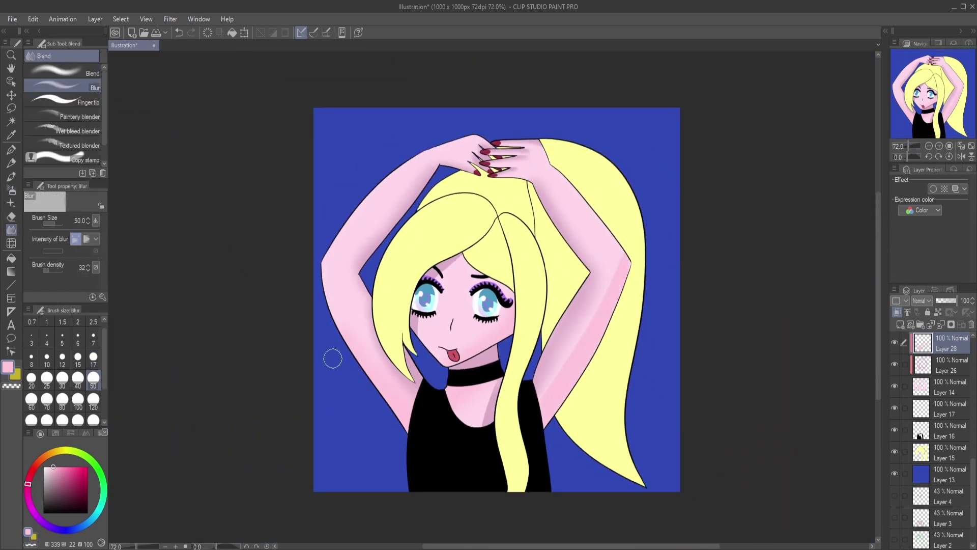
On a new clipped layer, airbrush white highlights on the nose and the forearms' outer edges at size 50, then blur them at size 80.
{"action": "left_click", "coordinate": [900, 324]}
{"action": "left_click", "coordinate": [11, 190]}
{"action": "left_click", "coordinate": [44, 467]}
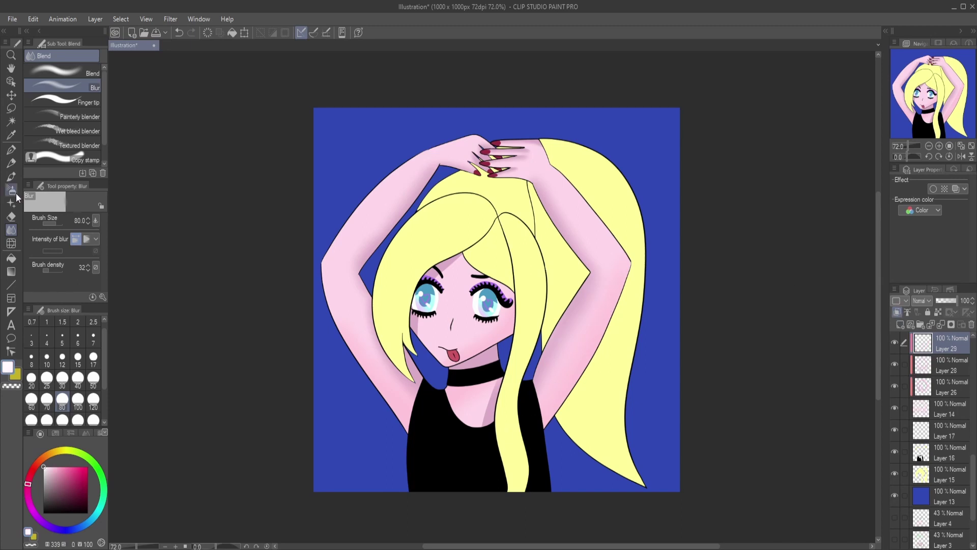
{"action": "mouse_move", "coordinate": [331, 252]}
{"action": "left_mouse_down"}
{"action": "mouse_move", "coordinate": [393, 162]}
{"action": "mouse_move", "coordinate": [481, 136]}
{"action": "left_mouse_up"}
{"action": "left_click_drag", "start_coordinate": [549, 165], "coordinate": [627, 279]}
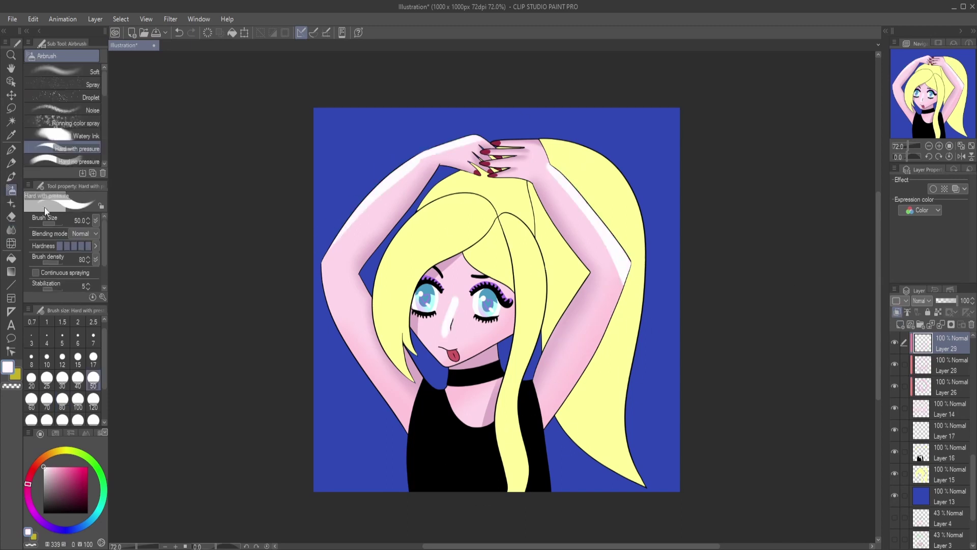
{"action": "key", "text": "j"}
{"action": "left_click_drag", "start_coordinate": [542, 145], "coordinate": [601, 212]}
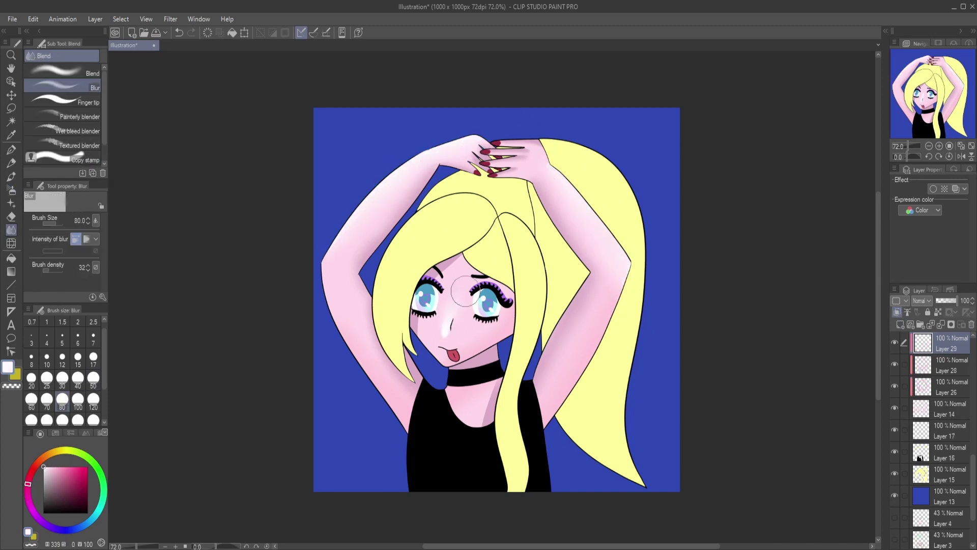
Add a new layer and draw the collarbones and a small cleavage mark at the neckline in dark mauve with the size 30 airbrush.
{"action": "scroll", "coordinate": [447, 404], "scroll_direction": "up", "scroll_amount": 5}
{"action": "key", "text": "ctrl+shift+n"}
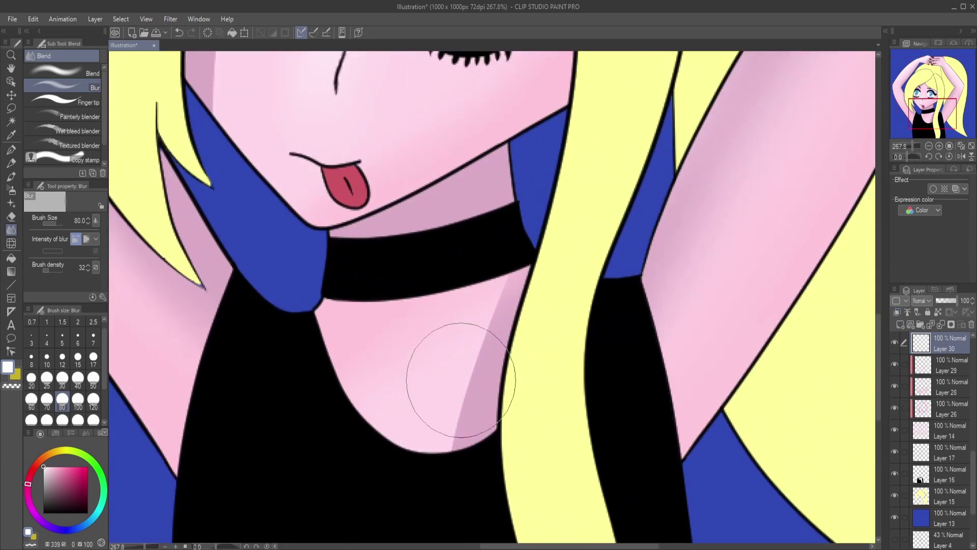
{"action": "left_click", "coordinate": [325, 351], "text": "alt"}
{"action": "key", "text": "b"}
{"action": "mouse_move", "coordinate": [383, 374]}
{"action": "left_mouse_down"}
{"action": "mouse_move", "coordinate": [334, 360]}
{"action": "mouse_move", "coordinate": [391, 371]}
{"action": "left_mouse_up"}
{"action": "key", "text": "ctrl+z"}
{"action": "key", "text": "bracketright"}
{"action": "key", "text": "bracketright"}
{"action": "key", "text": "bracketright"}
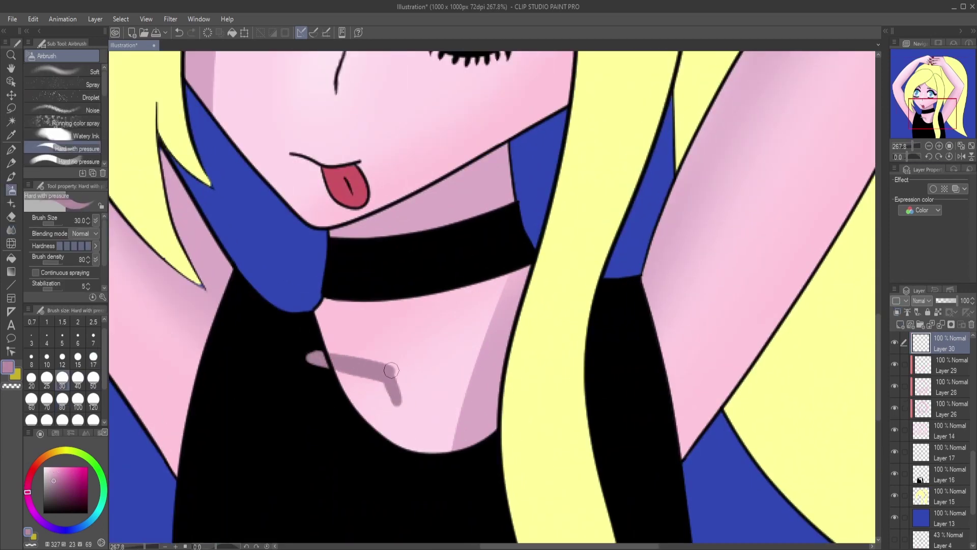
{"action": "left_click_drag", "start_coordinate": [463, 373], "coordinate": [532, 351]}
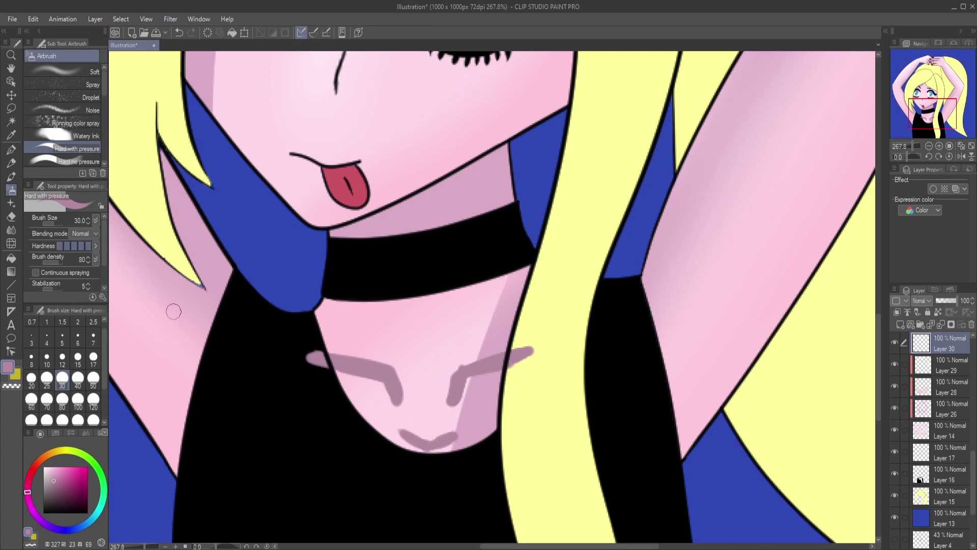
Soften the dark mauve collarbone and cleavage strokes with Blur at size 30.
{"action": "key", "text": "j"}
{"action": "mouse_move", "coordinate": [315, 359]}
{"action": "left_mouse_down"}
{"action": "mouse_move", "coordinate": [397, 399]}
{"action": "mouse_move", "coordinate": [468, 387]}
{"action": "left_mouse_up"}
{"action": "left_click_drag", "start_coordinate": [402, 437], "coordinate": [529, 351]}
Add a layer clipped to the collarbone layer, airbrush white highlights over the collarbones and cleavage mark, and blur the collarbone highlights.
{"action": "key", "text": "ctrl+shift+n"}
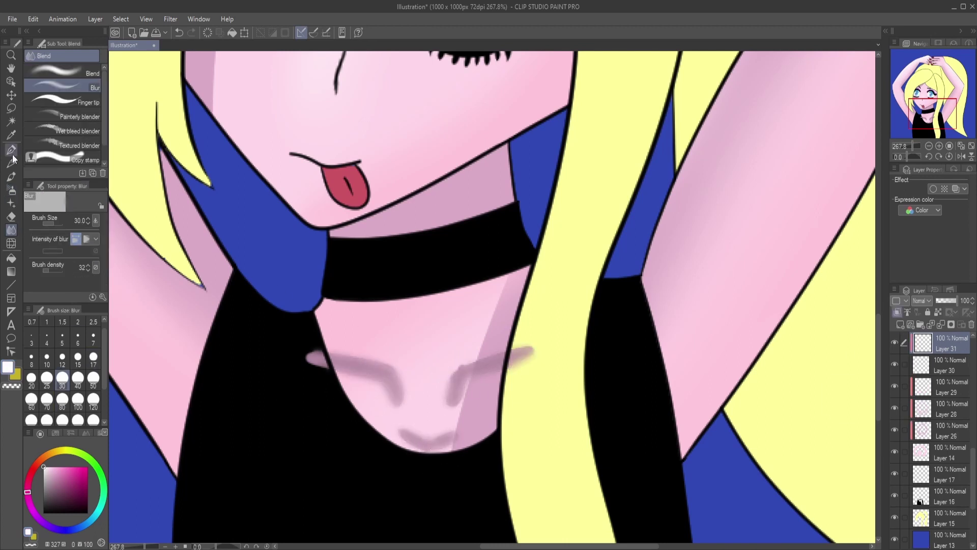
{"action": "key", "text": "b"}
{"action": "left_click_drag", "start_coordinate": [336, 362], "coordinate": [402, 402]}
{"action": "left_click_drag", "start_coordinate": [529, 351], "coordinate": [455, 402]}
{"action": "key", "text": "j"}
{"action": "mouse_move", "coordinate": [336, 364]}
{"action": "left_mouse_down"}
{"action": "mouse_move", "coordinate": [398, 395]}
{"action": "mouse_move", "coordinate": [462, 374]}
{"action": "left_mouse_up"}
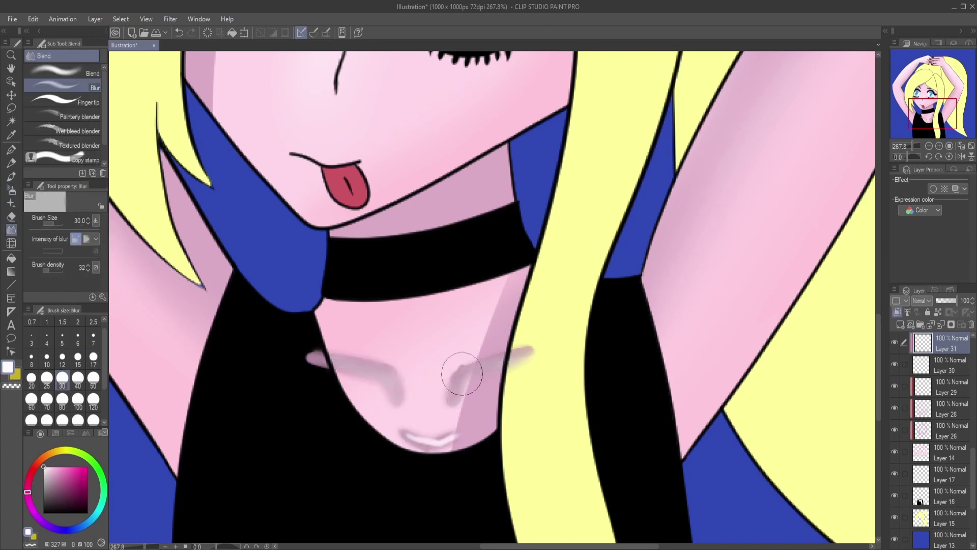
Erase the collarbone shading that spills past the neckline with the size 17 hard eraser.
{"action": "key", "text": "e"}
{"action": "key", "text": "ctrl+z"}
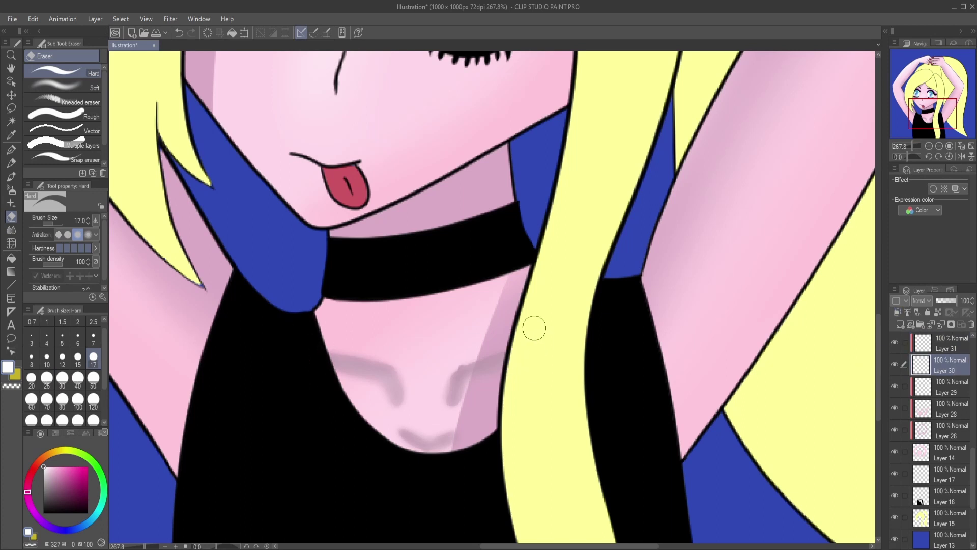
Add a clipped layer, airbrush pink shading around the nose using a sampled deep pink, and blur it.
{"action": "key", "text": "ctrl+0"}
{"action": "left_click", "coordinate": [951, 326]}
{"action": "left_click", "coordinate": [461, 339], "text": "alt"}
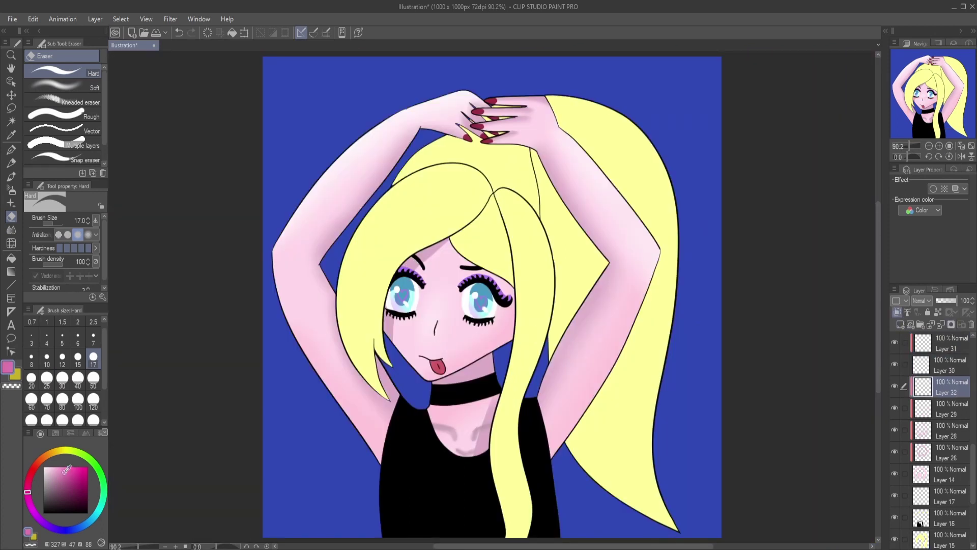
{"action": "key", "text": "b"}
{"action": "key", "text": "ctrl+plus"}
{"action": "mouse_move", "coordinate": [396, 323]}
{"action": "left_mouse_down"}
{"action": "mouse_move", "coordinate": [407, 325]}
{"action": "mouse_move", "coordinate": [396, 333]}
{"action": "left_mouse_up"}
{"action": "key", "text": "j"}
{"action": "left_click_drag", "start_coordinate": [448, 364], "coordinate": [511, 402]}
On another clipped layer, airbrush a white highlight along the nose and soften it with Blur at size 50.
{"action": "key", "text": "b"}
{"action": "left_click_drag", "start_coordinate": [394, 285], "coordinate": [407, 376]}
{"action": "key", "text": "j"}
{"action": "mouse_move", "coordinate": [395, 285]}
{"action": "left_mouse_down"}
{"action": "mouse_move", "coordinate": [392, 365]}
{"action": "mouse_move", "coordinate": [380, 362]}
{"action": "left_mouse_up"}
{"action": "key", "text": "b"}
{"action": "key", "text": "j"}
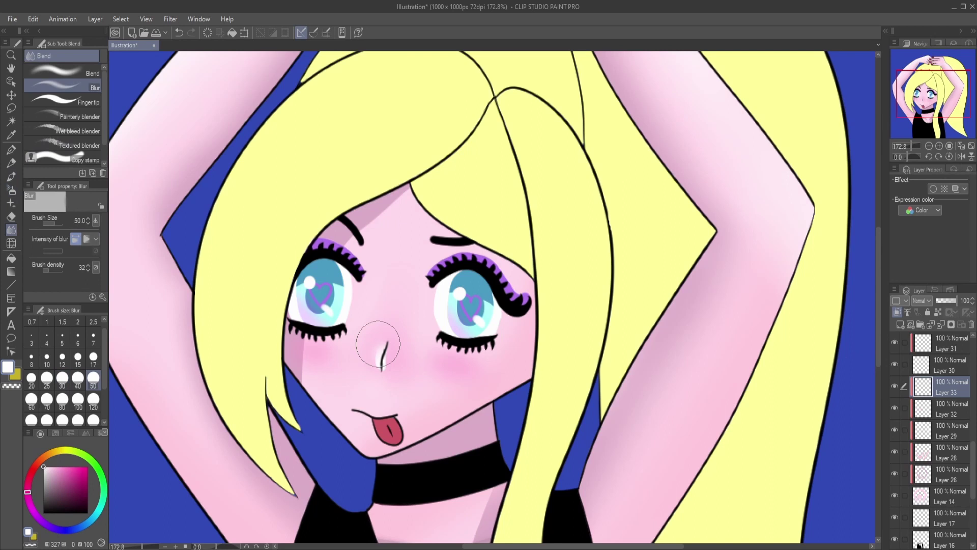
Shade the tongue's upper part just below the lip in dark red with the size 30 airbrush on its clipped layer.
{"action": "left_click", "coordinate": [966, 146]}
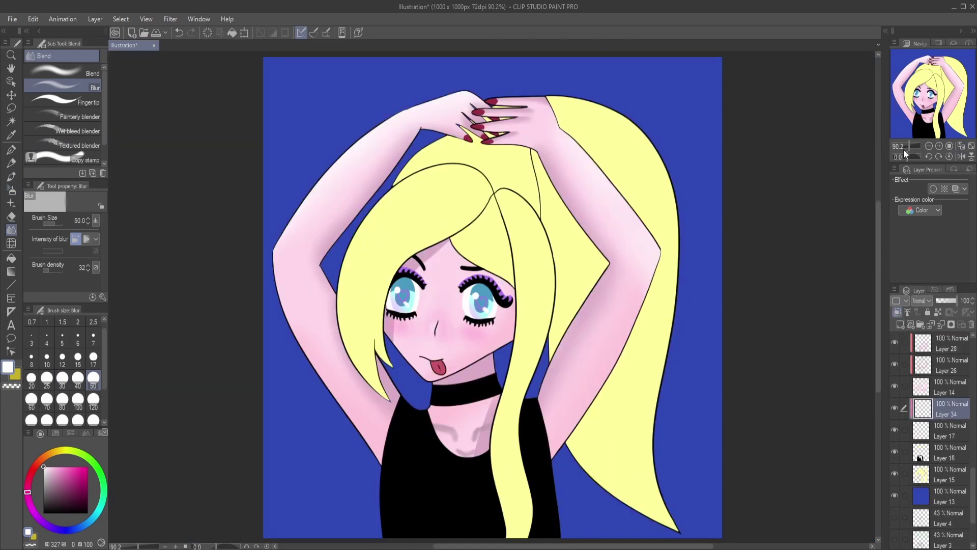
{"action": "scroll", "coordinate": [424, 366], "scroll_direction": "up", "scroll_amount": 10}
{"action": "key", "text": "b"}
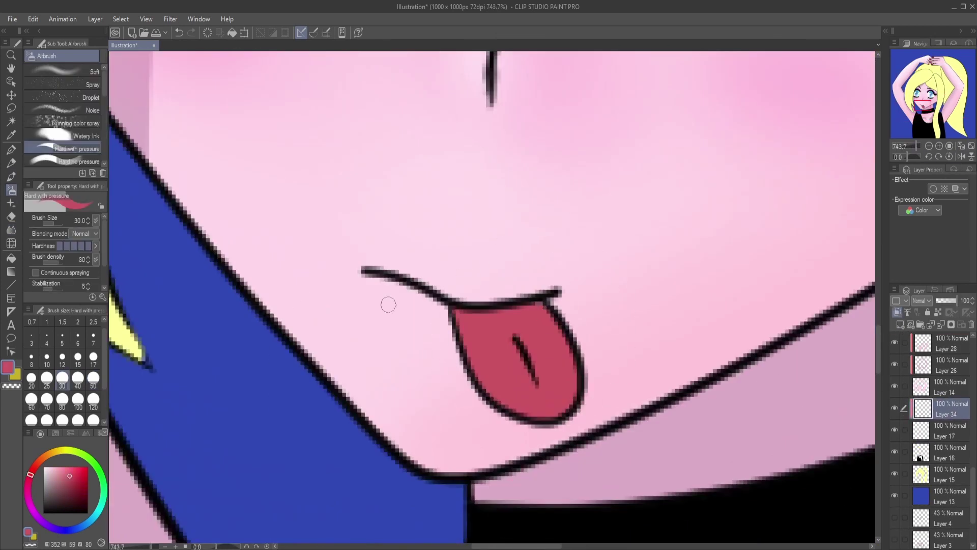
{"action": "left_click_drag", "start_coordinate": [501, 322], "coordinate": [528, 318]}
Add a clipped layer, airbrush a light pink highlight along the tongue's tip, and blur it.
{"action": "left_click", "coordinate": [900, 324]}
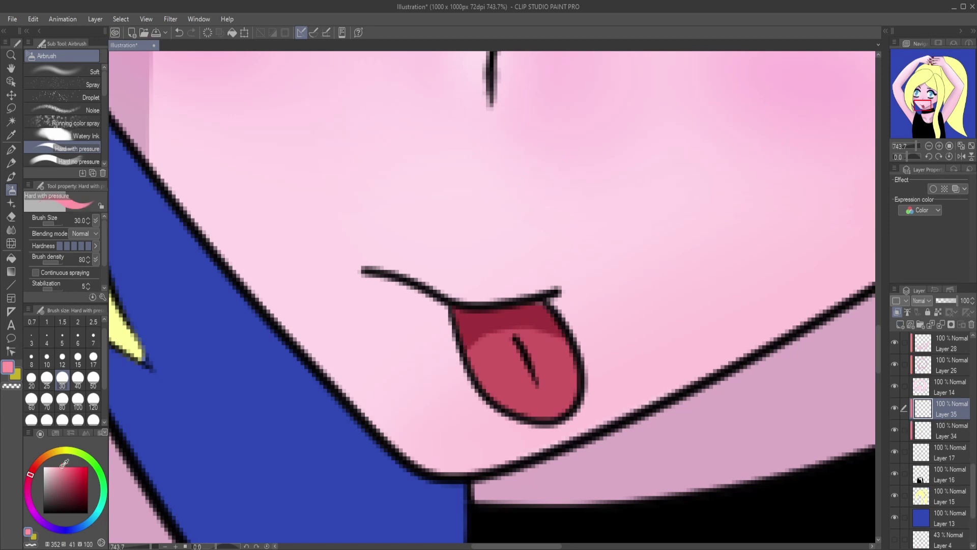
{"action": "mouse_move", "coordinate": [529, 415]}
{"action": "left_mouse_down"}
{"action": "mouse_move", "coordinate": [541, 396]}
{"action": "mouse_move", "coordinate": [577, 399]}
{"action": "left_mouse_up"}
{"action": "key", "text": "j"}
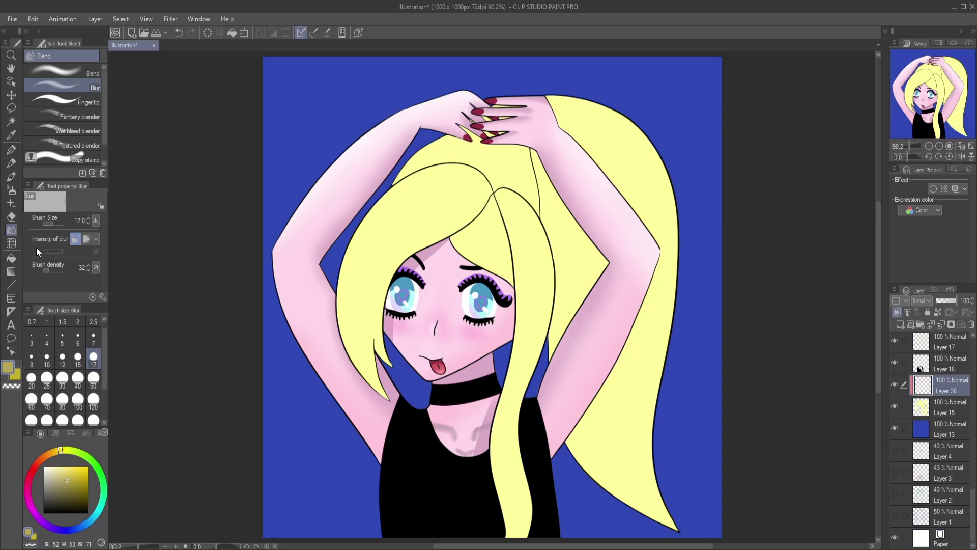
{"action": "key", "text": "b"}
{"action": "scroll", "coordinate": [164, 372], "scroll_direction": "up", "scroll_amount": 4}
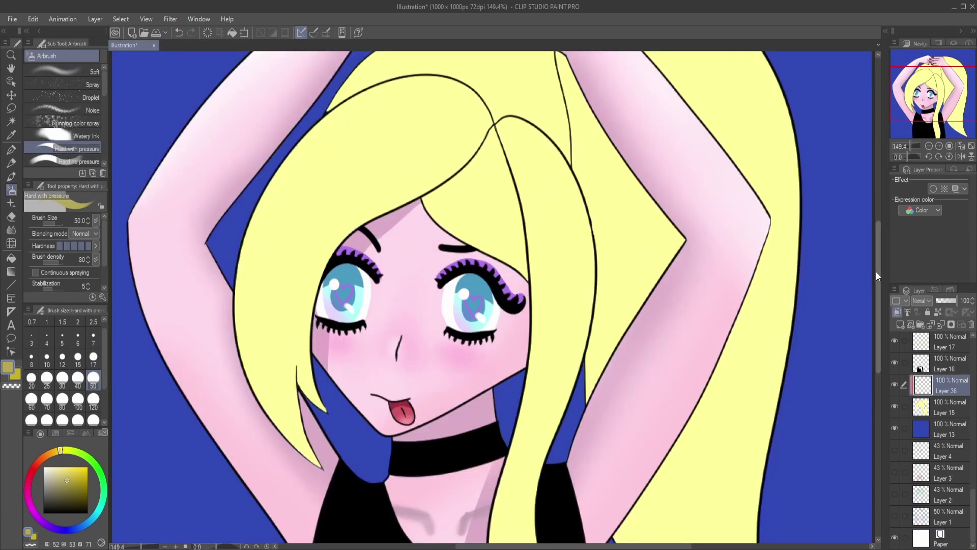
{"action": "mouse_move", "coordinate": [422, 193]}
{"action": "left_mouse_down"}
{"action": "mouse_move", "coordinate": [347, 236]}
{"action": "mouse_move", "coordinate": [456, 202]}
{"action": "mouse_move", "coordinate": [441, 190]}
{"action": "mouse_move", "coordinate": [543, 271]}
{"action": "mouse_move", "coordinate": [541, 202]}
{"action": "mouse_move", "coordinate": [529, 256]}
{"action": "mouse_move", "coordinate": [559, 247]}
{"action": "left_mouse_up"}
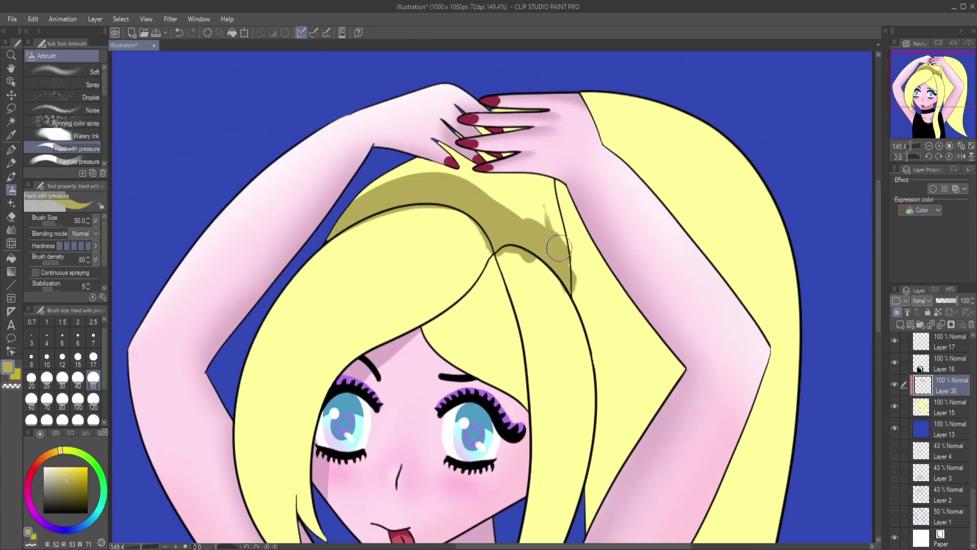
{"action": "key", "text": "j"}
{"action": "mouse_move", "coordinate": [356, 193]}
{"action": "left_mouse_down"}
{"action": "mouse_move", "coordinate": [407, 189]}
{"action": "mouse_move", "coordinate": [509, 229]}
{"action": "mouse_move", "coordinate": [438, 214]}
{"action": "mouse_move", "coordinate": [514, 255]}
{"action": "left_mouse_up"}
{"action": "key", "text": "ctrl+0"}
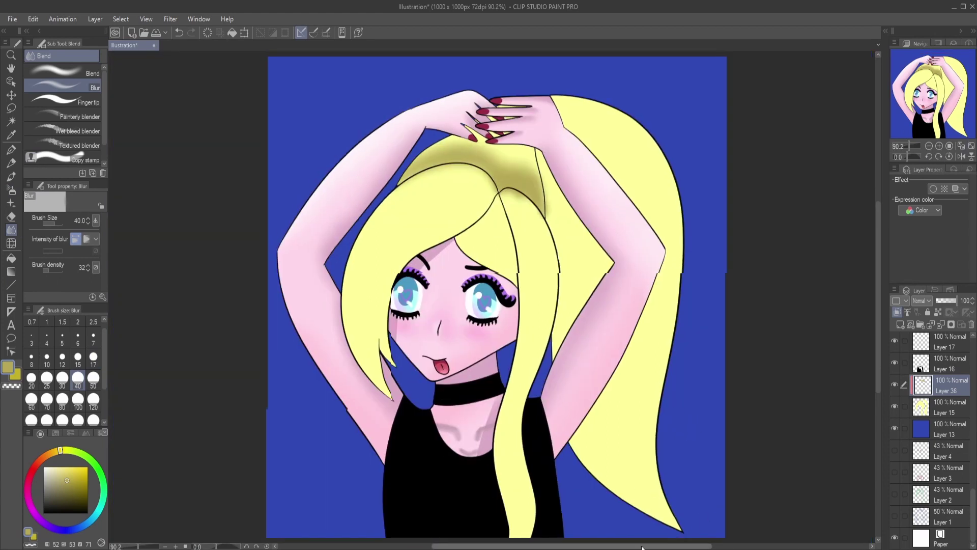
{"action": "scroll", "coordinate": [712, 538], "scroll_direction": "right", "scroll_amount": 3}
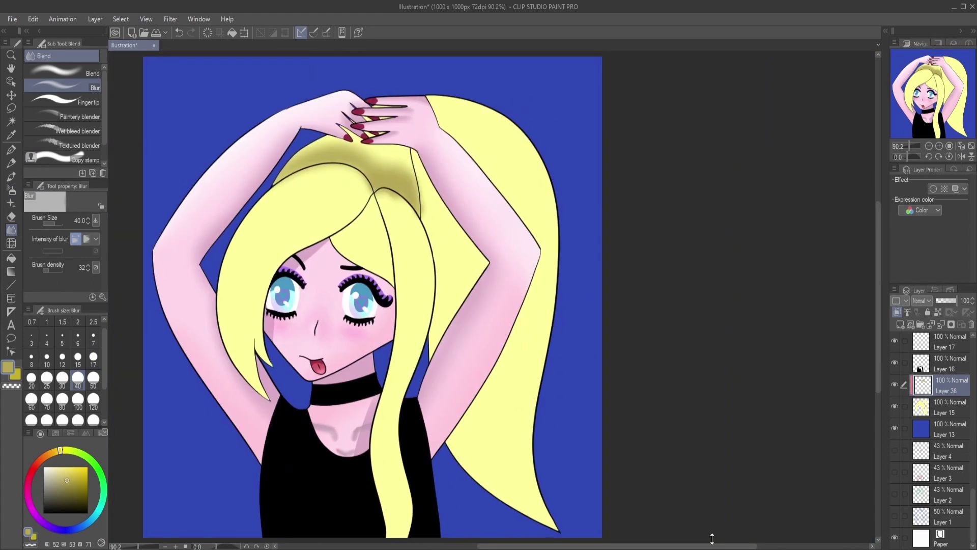
{"action": "key", "text": "Delete"}
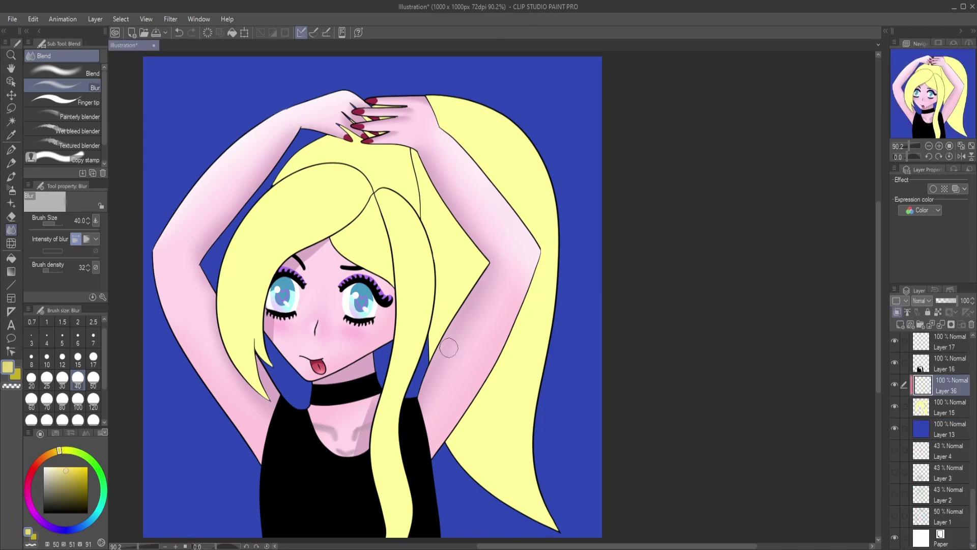
Paint the hair behind the fringe and the inner section at the parting in a darker yellow on the clipped layer.
{"action": "key", "text": "b"}
{"action": "mouse_move", "coordinate": [295, 178]}
{"action": "left_mouse_down"}
{"action": "mouse_move", "coordinate": [376, 168]}
{"action": "mouse_move", "coordinate": [408, 214]}
{"action": "mouse_move", "coordinate": [357, 254]}
{"action": "mouse_move", "coordinate": [346, 239]}
{"action": "left_mouse_up"}
{"action": "scroll", "coordinate": [318, 343], "scroll_direction": "up", "scroll_amount": 5}
{"action": "left_click_drag", "start_coordinate": [880, 270], "coordinate": [880, 214]}
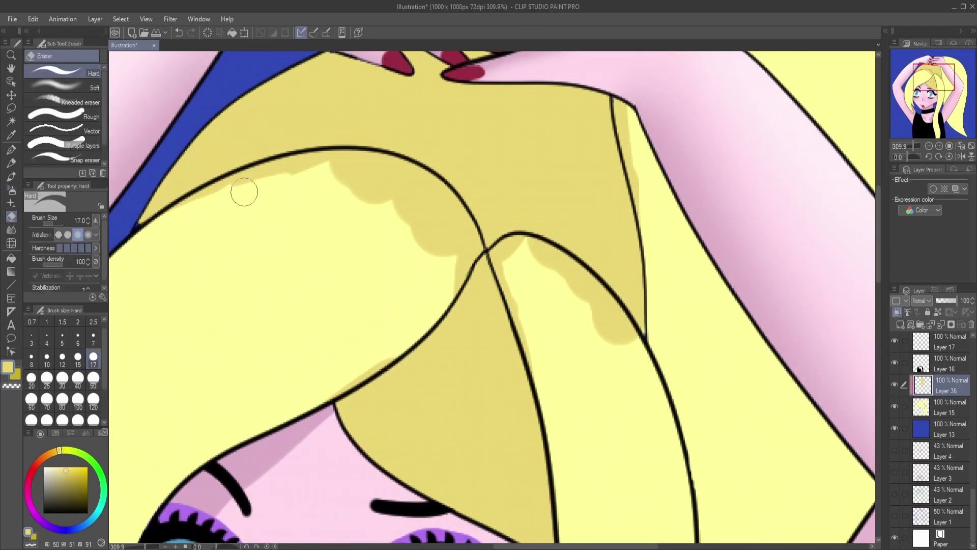
Erase the darker yellow that spills over the fringe, front strand and ponytail lines with the size 17 hard eraser.
{"action": "key", "text": "e"}
{"action": "mouse_move", "coordinate": [192, 207]}
{"action": "left_mouse_down"}
{"action": "mouse_move", "coordinate": [286, 207]}
{"action": "mouse_move", "coordinate": [207, 203]}
{"action": "mouse_move", "coordinate": [329, 192]}
{"action": "mouse_move", "coordinate": [411, 206]}
{"action": "mouse_move", "coordinate": [439, 296]}
{"action": "mouse_move", "coordinate": [310, 386]}
{"action": "mouse_move", "coordinate": [443, 192]}
{"action": "left_mouse_up"}
{"action": "scroll", "coordinate": [435, 317], "scroll_direction": "right", "scroll_amount": 5}
{"action": "left_click_drag", "start_coordinate": [310, 249], "coordinate": [421, 367]}
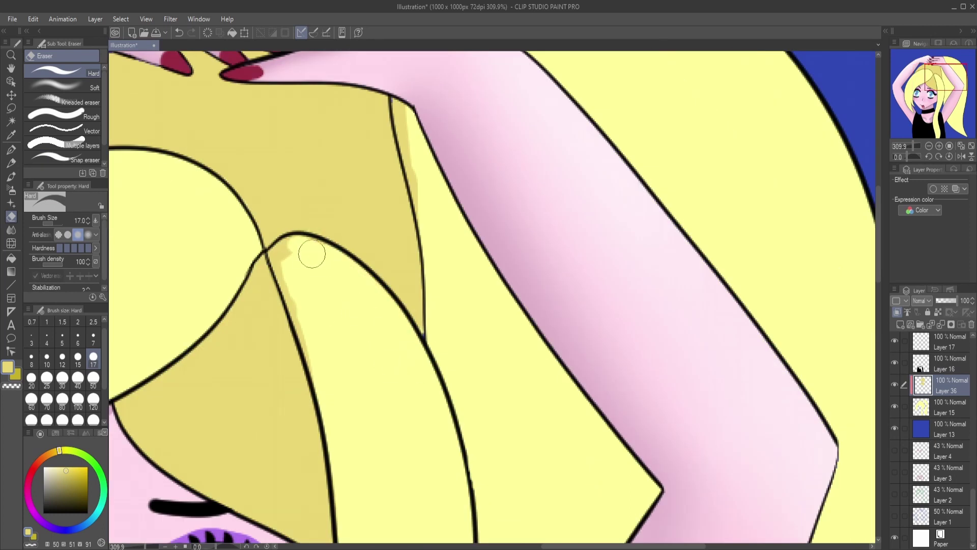
{"action": "mouse_move", "coordinate": [311, 255]}
{"action": "left_mouse_down"}
{"action": "mouse_move", "coordinate": [293, 243]}
{"action": "mouse_move", "coordinate": [428, 257]}
{"action": "left_mouse_up"}
On a new clipped layer, airbrush an olive shadow beneath the fringe's parting edge and erase the excess.
{"action": "scroll", "coordinate": [909, 140], "scroll_direction": "down", "scroll_amount": 5}
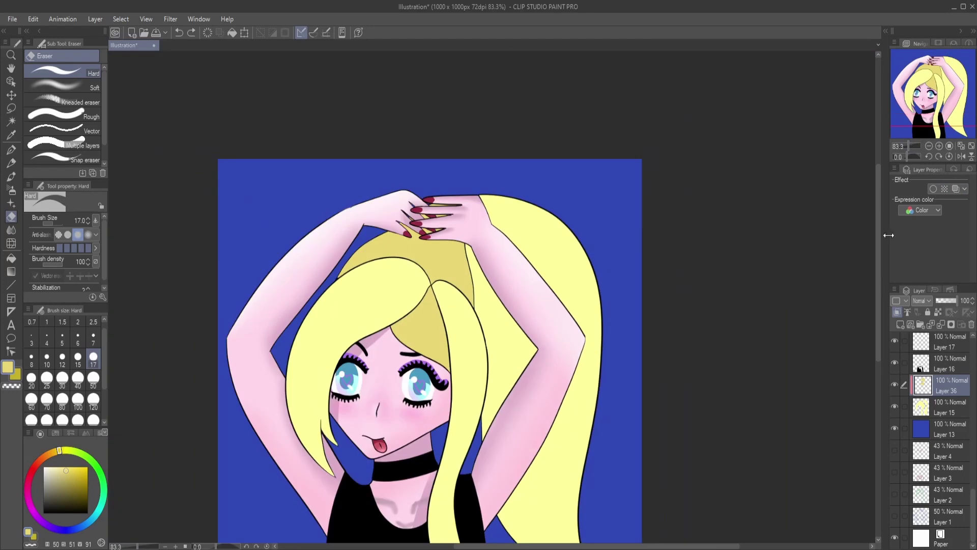
{"action": "scroll", "coordinate": [873, 298], "scroll_direction": "down", "scroll_amount": 3}
{"action": "scroll", "coordinate": [872, 294], "scroll_direction": "up", "scroll_amount": 1}
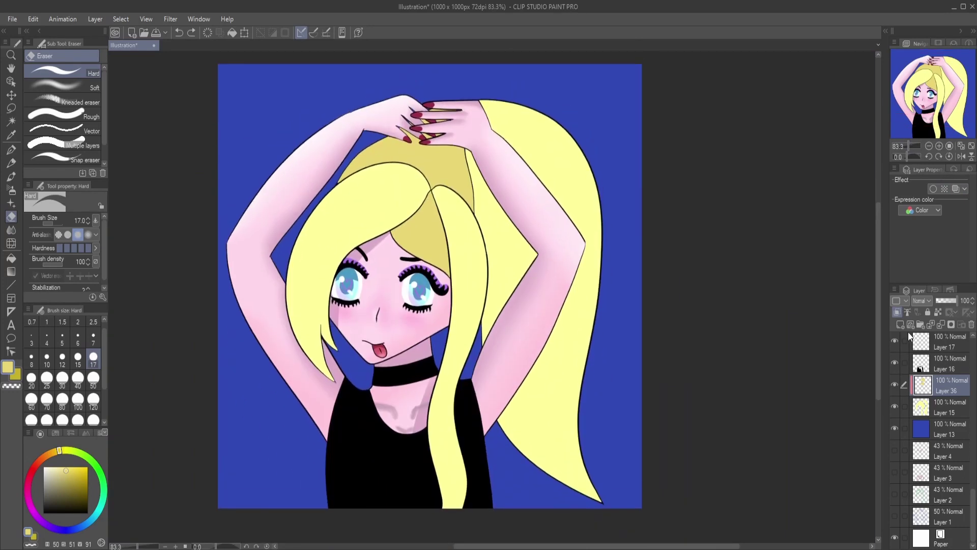
{"action": "key", "text": "ctrl+shift+n"}
{"action": "key", "text": "b"}
{"action": "key", "text": "ctrl+plus"}
{"action": "key", "text": "ctrl+plus"}
{"action": "scroll", "coordinate": [860, 259], "scroll_direction": "up", "scroll_amount": 3}
{"action": "mouse_move", "coordinate": [343, 147]}
{"action": "left_mouse_down"}
{"action": "mouse_move", "coordinate": [264, 234]}
{"action": "mouse_move", "coordinate": [336, 169]}
{"action": "left_mouse_up"}
{"action": "key", "text": "e"}
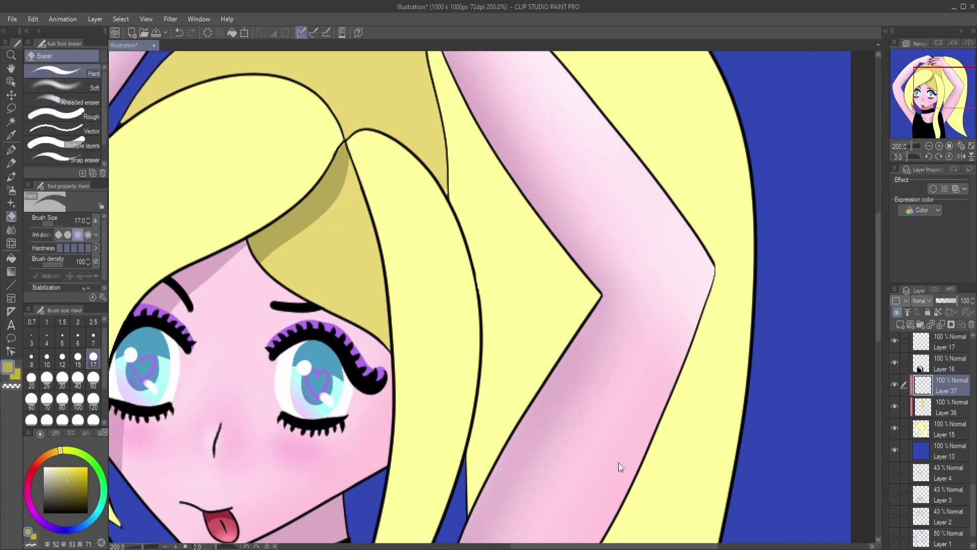
Add a clipped layer, airbrush an olive shadow along the fringe's outer edge, and soften it with Blur at size 50.
{"action": "scroll", "coordinate": [619, 467], "scroll_direction": "down", "scroll_amount": 3}
{"action": "scroll", "coordinate": [620, 466], "scroll_direction": "right", "scroll_amount": 3}
{"action": "scroll", "coordinate": [491, 295], "scroll_direction": "down", "scroll_amount": 2}
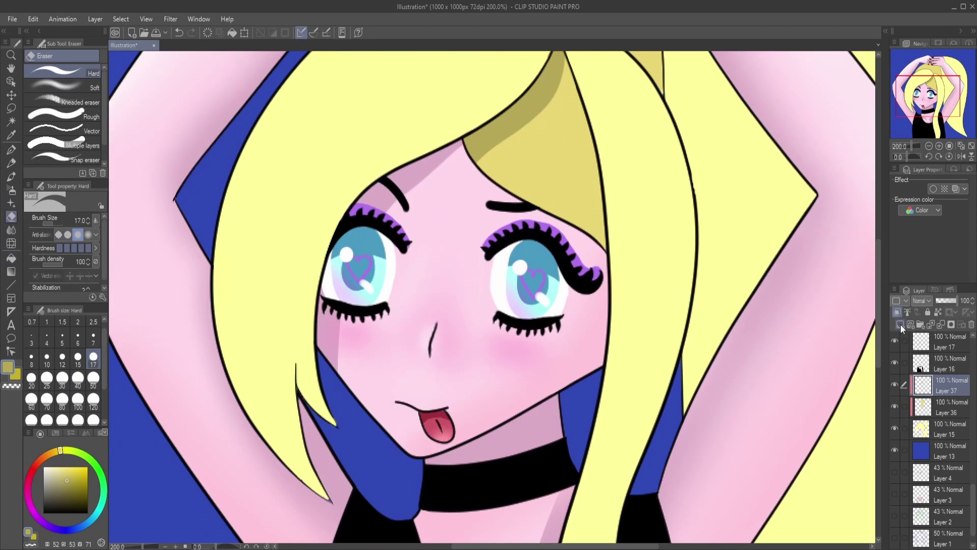
{"action": "left_click", "coordinate": [899, 324]}
{"action": "scroll", "coordinate": [491, 295], "scroll_direction": "down", "scroll_amount": 3}
{"action": "key", "text": "b"}
{"action": "mouse_move", "coordinate": [369, 331]}
{"action": "left_mouse_down"}
{"action": "mouse_move", "coordinate": [392, 192]}
{"action": "mouse_move", "coordinate": [430, 152]}
{"action": "left_mouse_up"}
{"action": "key", "text": "j"}
{"action": "mouse_move", "coordinate": [374, 379]}
{"action": "left_mouse_down"}
{"action": "mouse_move", "coordinate": [359, 285]}
{"action": "mouse_move", "coordinate": [530, 156]}
{"action": "left_mouse_up"}
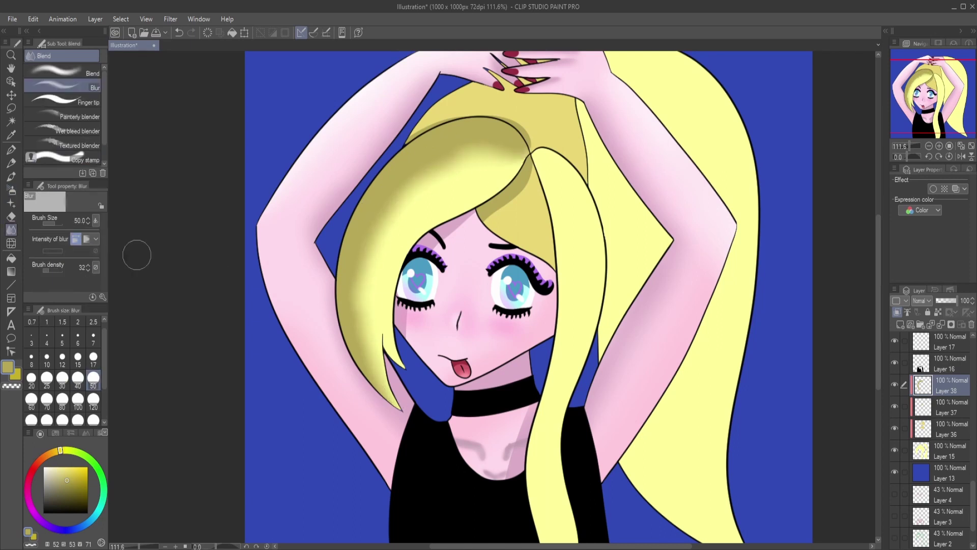
Smooth the fringe's outer shadow further with Blur at size 100.
{"action": "left_click", "coordinate": [78, 407]}
{"action": "mouse_move", "coordinate": [377, 357]}
{"action": "left_mouse_down"}
{"action": "mouse_move", "coordinate": [440, 172]}
{"action": "mouse_move", "coordinate": [384, 331]}
{"action": "mouse_move", "coordinate": [384, 382]}
{"action": "left_mouse_up"}
{"action": "mouse_move", "coordinate": [350, 434]}
{"action": "left_mouse_down"}
{"action": "mouse_move", "coordinate": [458, 173]}
{"action": "mouse_move", "coordinate": [387, 214]}
{"action": "mouse_move", "coordinate": [326, 295]}
{"action": "mouse_move", "coordinate": [477, 154]}
{"action": "left_mouse_up"}
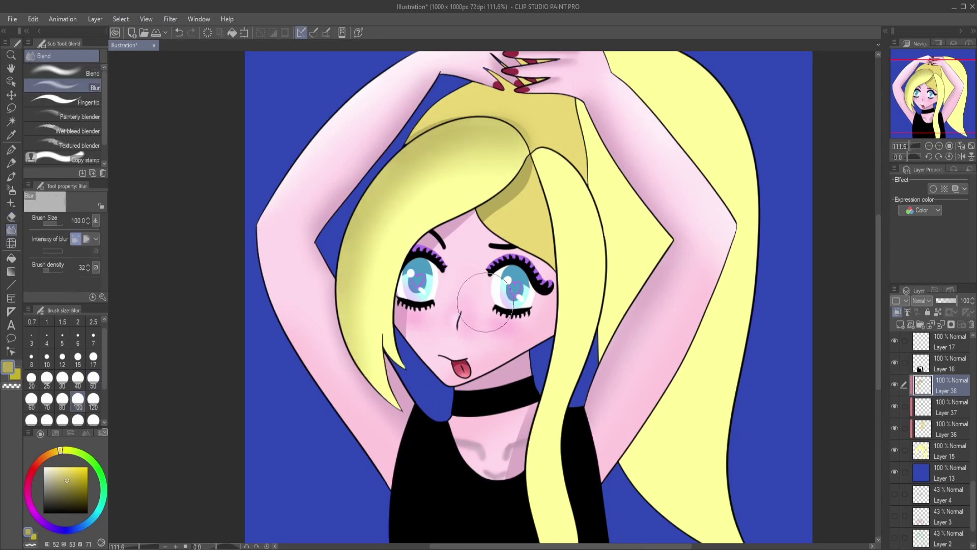
Erase the fringe shadow that spills above its outline with the size 17 hard eraser.
{"action": "scroll", "coordinate": [477, 155], "scroll_direction": "up", "scroll_amount": 5}
{"action": "key", "text": "e"}
{"action": "left_click", "coordinate": [93, 359]}
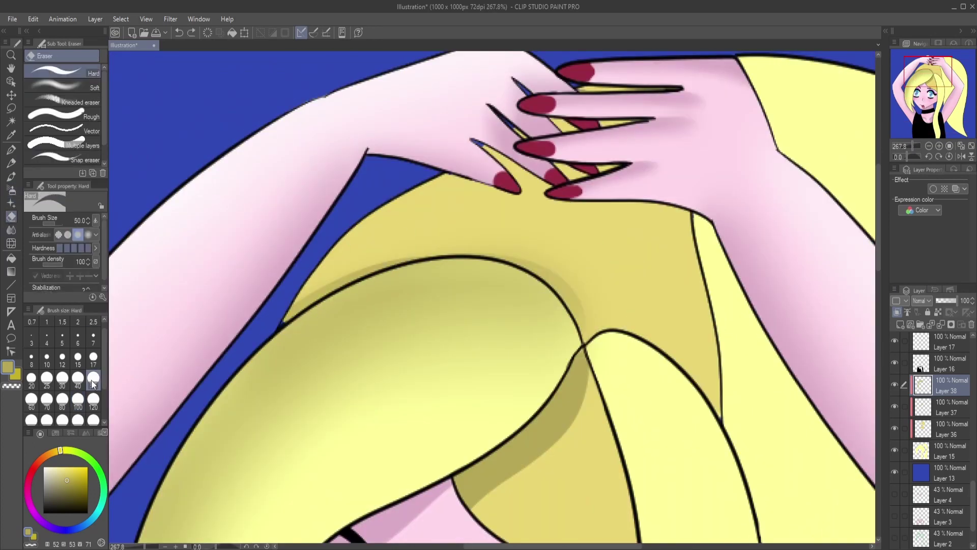
{"action": "key", "text": "ctrl+z"}
{"action": "left_click_drag", "start_coordinate": [555, 535], "coordinate": [364, 534]}
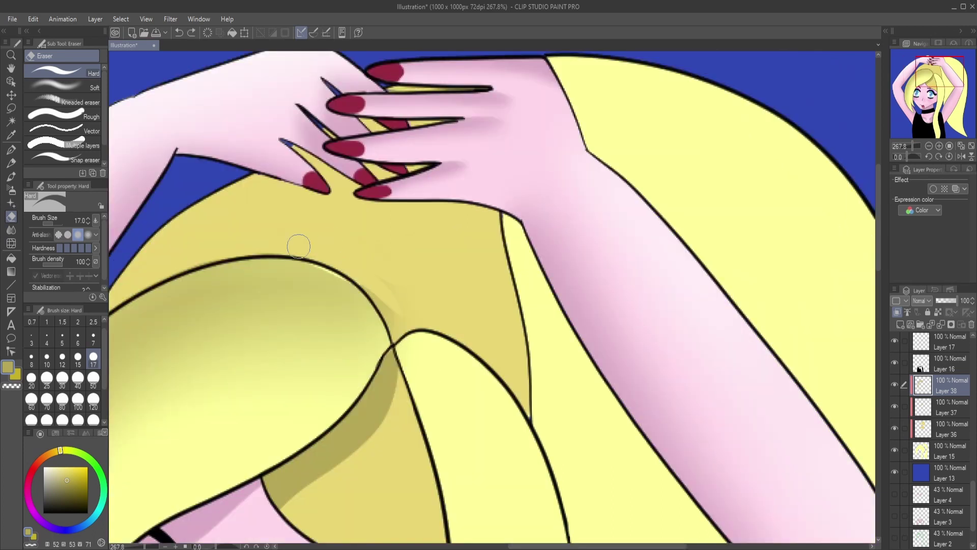
{"action": "left_click_drag", "start_coordinate": [298, 246], "coordinate": [392, 292]}
Airbrush an olive shadow at size 50 on the hair beneath the hands and clean up its edges.
{"action": "left_click", "coordinate": [12, 190]}
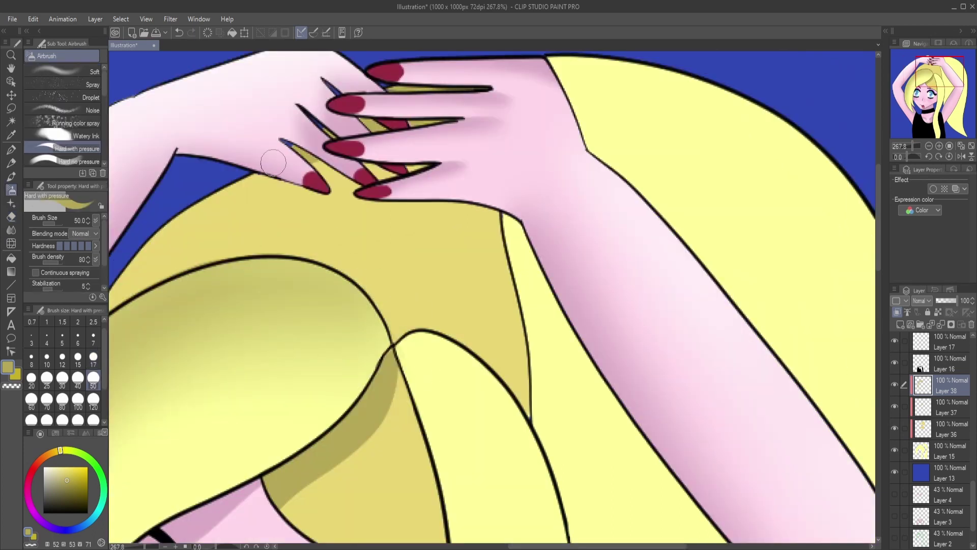
{"action": "mouse_move", "coordinate": [305, 153]}
{"action": "left_mouse_down"}
{"action": "mouse_move", "coordinate": [392, 203]}
{"action": "mouse_move", "coordinate": [227, 164]}
{"action": "mouse_move", "coordinate": [354, 211]}
{"action": "mouse_move", "coordinate": [458, 229]}
{"action": "left_mouse_up"}
{"action": "key", "text": "e"}
On a new clipped layer, paint the ponytail area between the front strand and the raised arm in darker yellow.
{"action": "left_click", "coordinate": [951, 158]}
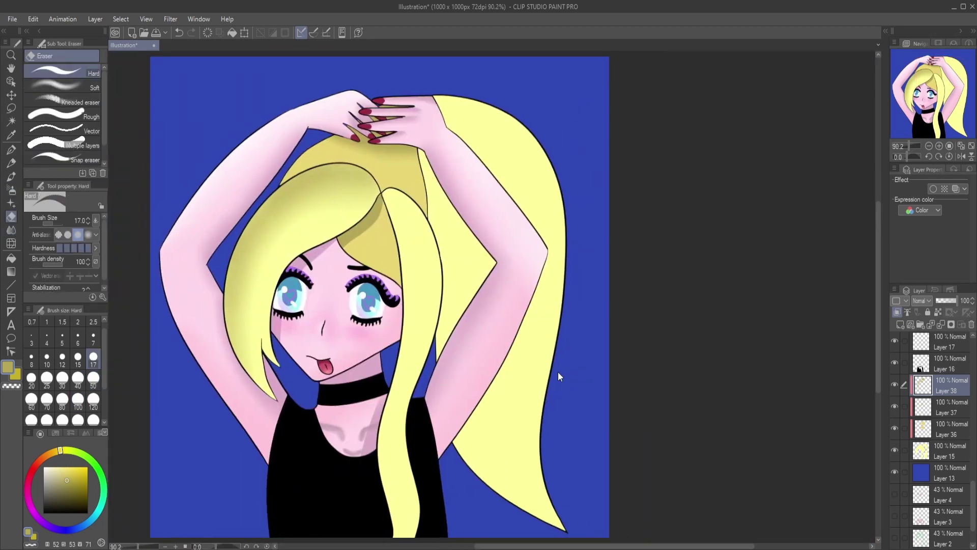
{"action": "left_click", "coordinate": [900, 323]}
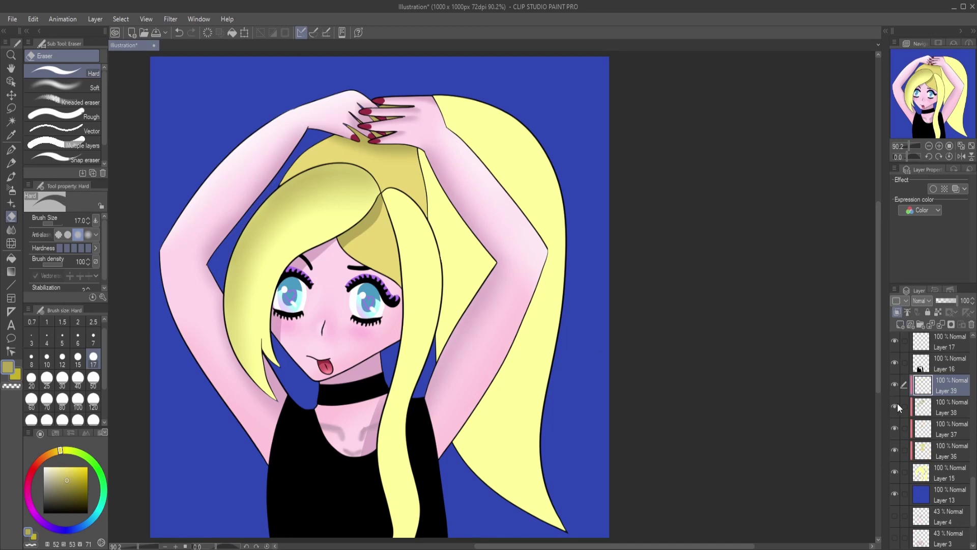
{"action": "scroll", "coordinate": [879, 280], "scroll_direction": "down", "scroll_amount": 2}
{"action": "scroll", "coordinate": [879, 269], "scroll_direction": "up", "scroll_amount": 2}
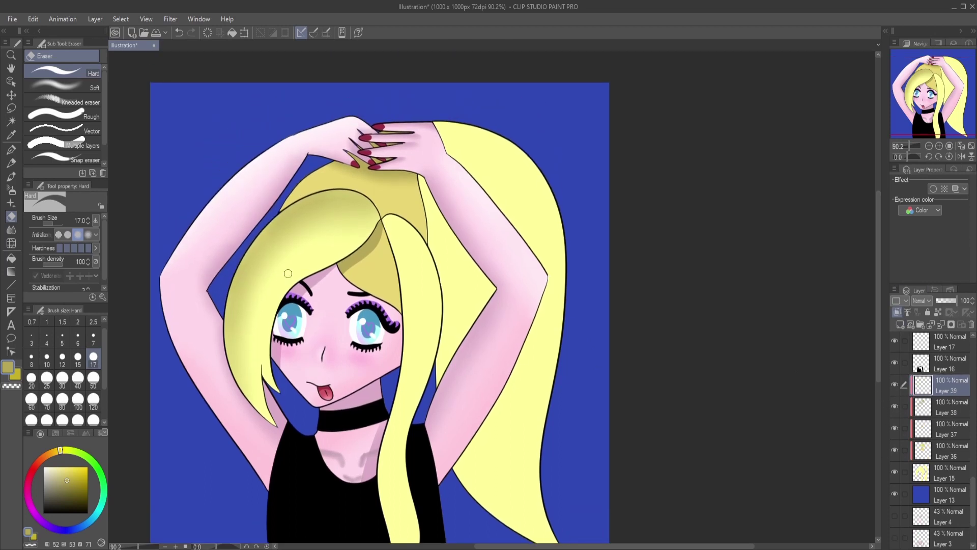
{"action": "key", "text": "b"}
{"action": "scroll", "coordinate": [444, 361], "scroll_direction": "up", "scroll_amount": 3}
{"action": "scroll", "coordinate": [411, 234], "scroll_direction": "down", "scroll_amount": 2}
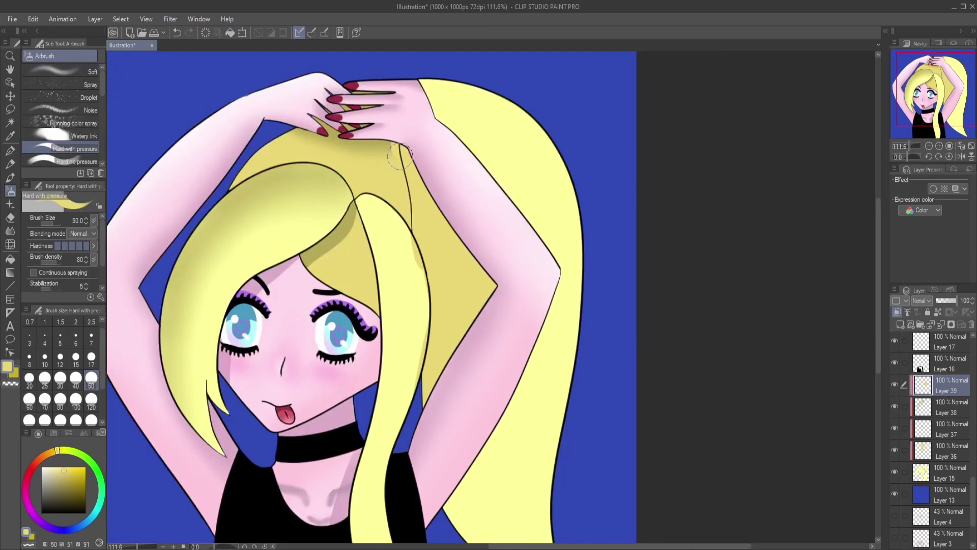
{"action": "key", "text": "e"}
Add a clipped layer, airbrush an olive shadow along the back hair's dividing line at size 50, and blur it.
{"action": "left_click_drag", "start_coordinate": [909, 146], "coordinate": [911, 146]}
{"action": "left_click", "coordinate": [900, 323]}
{"action": "key", "text": "b"}
{"action": "left_click_drag", "start_coordinate": [338, 190], "coordinate": [349, 312]}
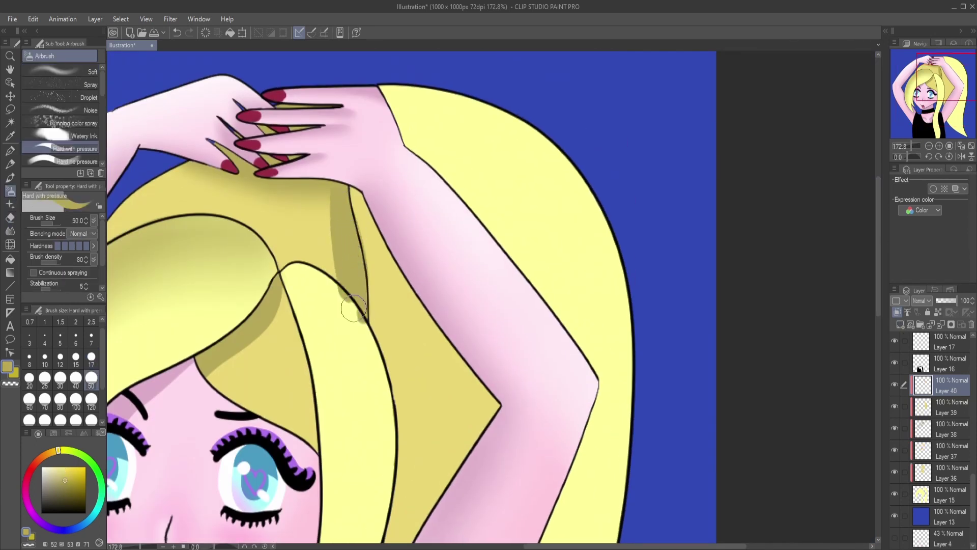
{"action": "key", "text": "j"}
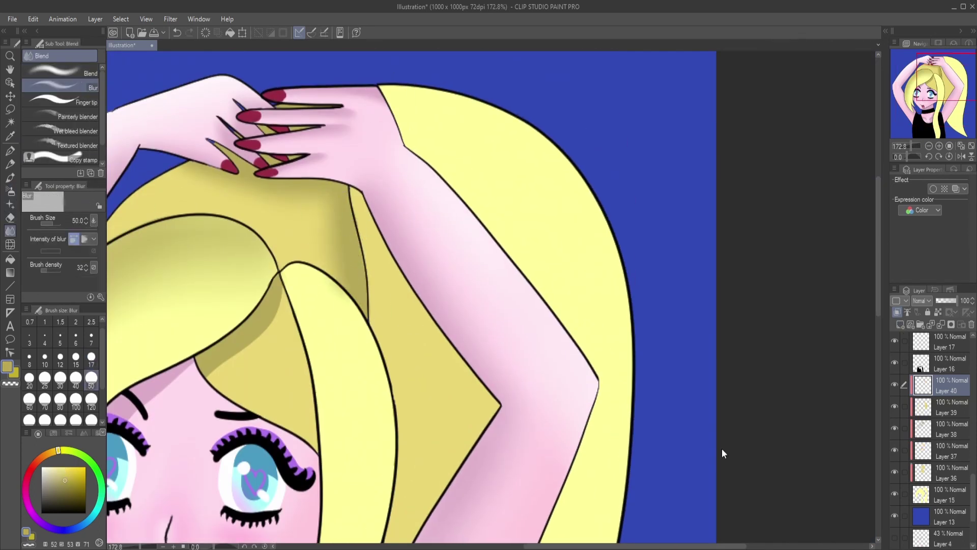
Airbrush an olive shadow on the ponytail area along the inner edge of the bent arm at size 50.
{"action": "scroll", "coordinate": [719, 452], "scroll_direction": "down", "scroll_amount": 3}
{"action": "left_click", "coordinate": [10, 191]}
{"action": "mouse_move", "coordinate": [402, 189]}
{"action": "left_mouse_down"}
{"action": "mouse_move", "coordinate": [473, 316]}
{"action": "mouse_move", "coordinate": [484, 288]}
{"action": "mouse_move", "coordinate": [478, 316]}
{"action": "mouse_move", "coordinate": [457, 307]}
{"action": "mouse_move", "coordinate": [397, 475]}
{"action": "left_mouse_up"}
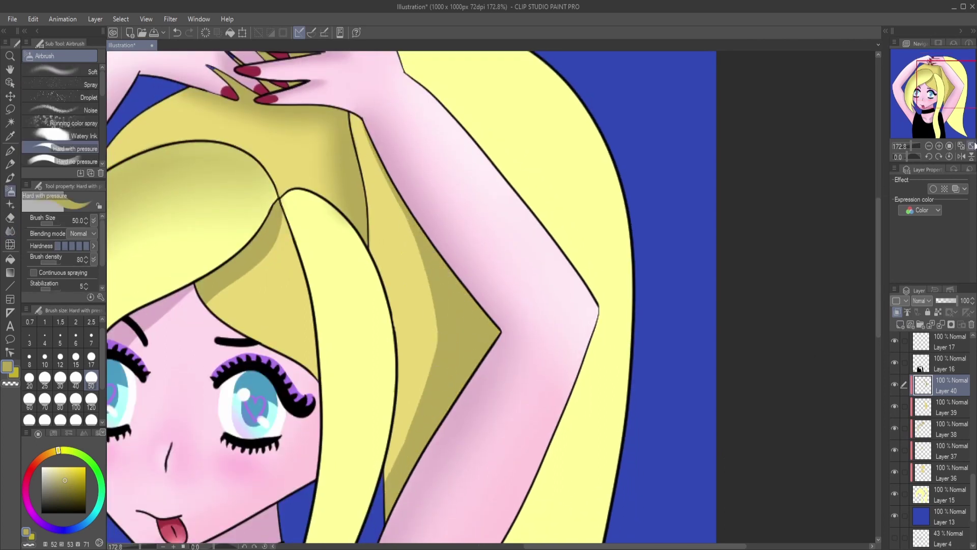
On a new clipped layer, shade the ponytail beside the arm and hand in darker yellow, then blur it at size 100.
{"action": "scroll", "coordinate": [795, 492], "scroll_direction": "down", "scroll_amount": 4}
{"action": "left_click", "coordinate": [900, 324]}
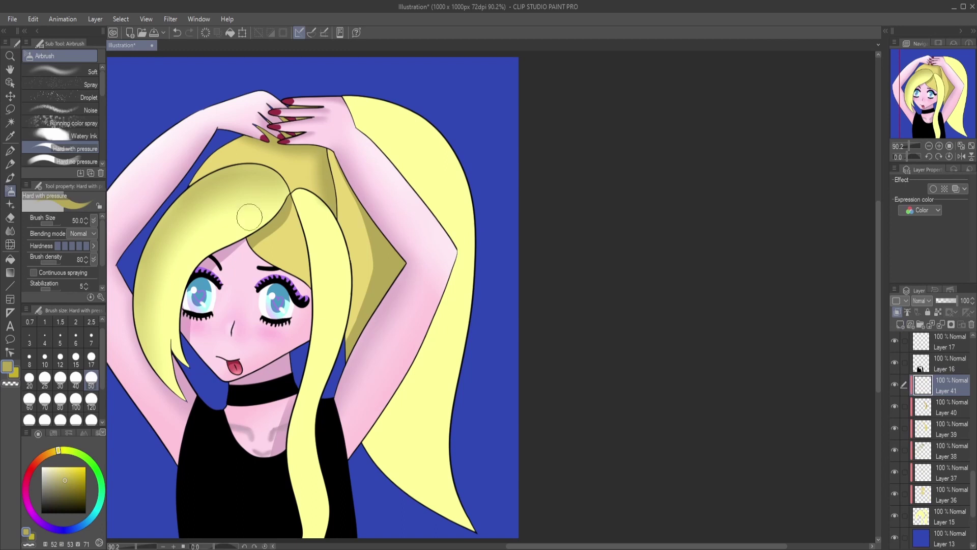
{"action": "mouse_move", "coordinate": [460, 252]}
{"action": "left_mouse_down"}
{"action": "mouse_move", "coordinate": [404, 371]}
{"action": "mouse_move", "coordinate": [420, 348]}
{"action": "left_mouse_up"}
{"action": "mouse_move", "coordinate": [359, 99]}
{"action": "left_mouse_down"}
{"action": "mouse_move", "coordinate": [447, 246]}
{"action": "mouse_move", "coordinate": [385, 180]}
{"action": "left_mouse_up"}
{"action": "key", "text": "j"}
{"action": "mouse_move", "coordinate": [432, 200]}
{"action": "left_mouse_down"}
{"action": "mouse_move", "coordinate": [398, 468]}
{"action": "mouse_move", "coordinate": [412, 111]}
{"action": "left_mouse_up"}
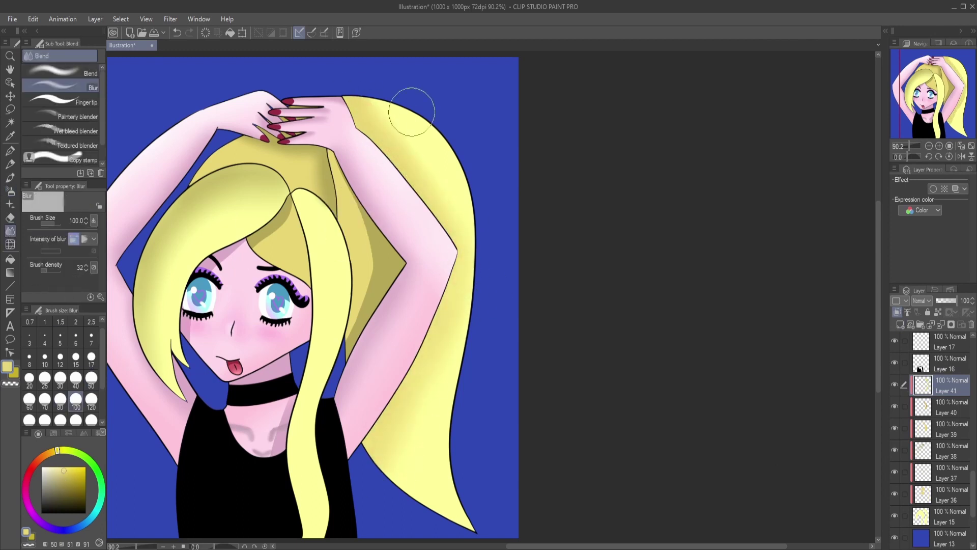
Add a clipped layer, airbrush darker yellow shading down the long front strand, and blur it.
{"action": "left_click_drag", "start_coordinate": [400, 491], "coordinate": [506, 458]}
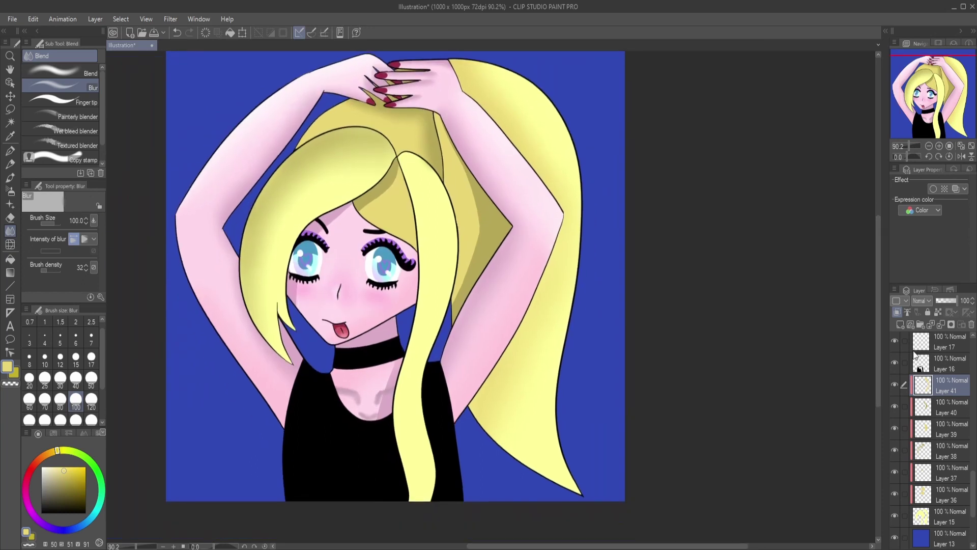
{"action": "left_click", "coordinate": [901, 325]}
{"action": "key", "text": "b"}
{"action": "mouse_move", "coordinate": [413, 158]}
{"action": "left_mouse_down"}
{"action": "mouse_move", "coordinate": [410, 499]}
{"action": "mouse_move", "coordinate": [416, 459]}
{"action": "left_mouse_up"}
{"action": "key", "text": "j"}
{"action": "left_click", "coordinate": [8, 217]}
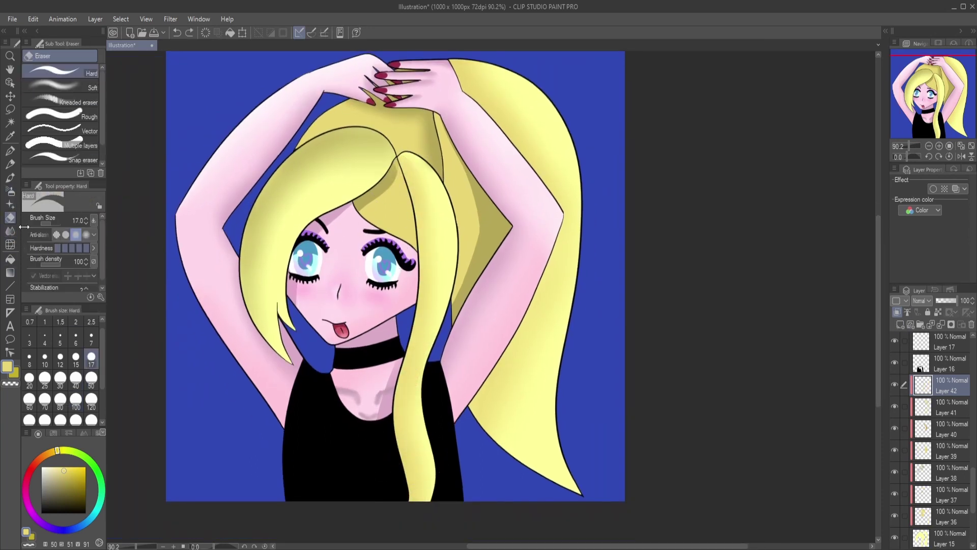
On a new clipped layer, airbrush a white highlight along the inner edge of the fringe at size 50 and blur it at size 100.
{"action": "key", "text": "b"}
{"action": "left_click_drag", "start_coordinate": [371, 176], "coordinate": [306, 224]}
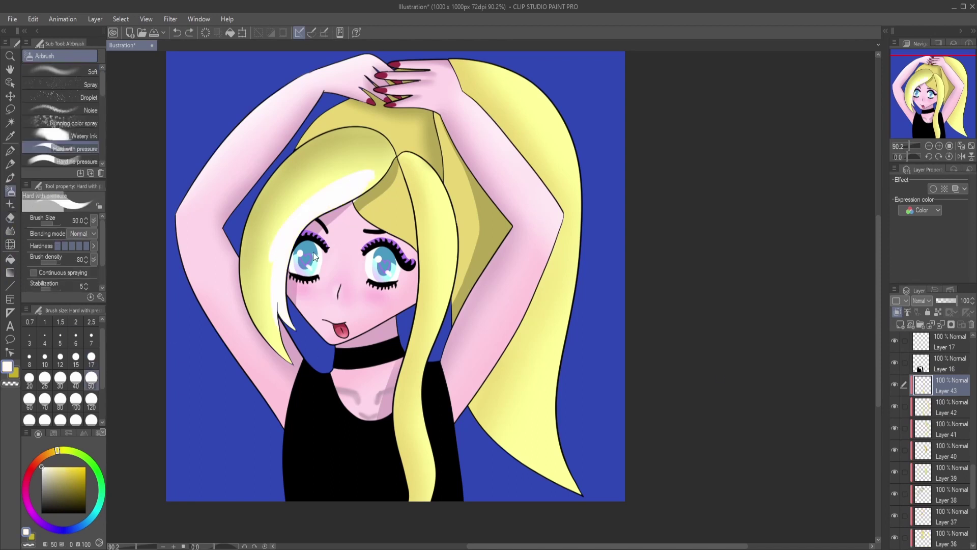
{"action": "key", "text": "j"}
{"action": "left_click_drag", "start_coordinate": [356, 173], "coordinate": [277, 304]}
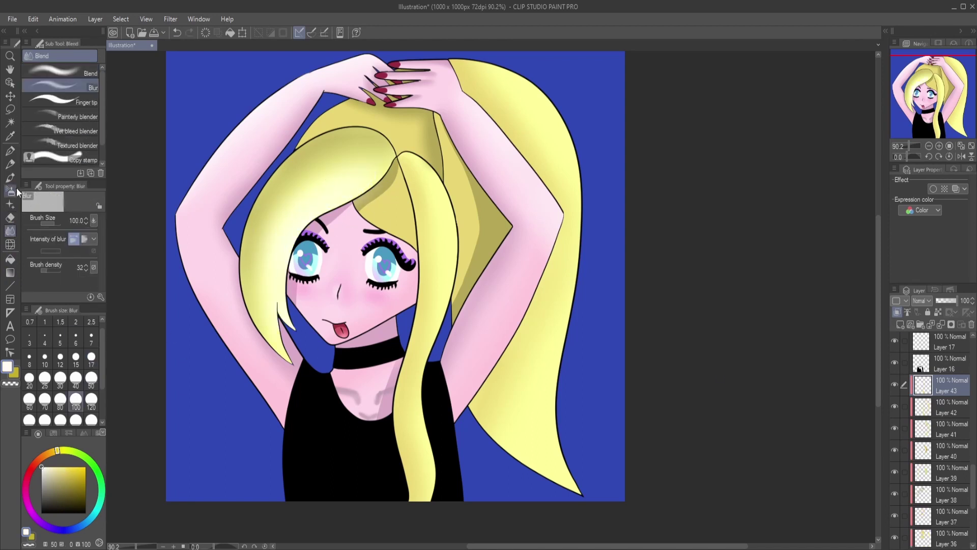
Airbrush a white highlight down the long front strand and blur it at size 100.
{"action": "key", "text": "b"}
{"action": "left_click_drag", "start_coordinate": [443, 192], "coordinate": [422, 501]}
{"action": "key", "text": "j"}
{"action": "mouse_move", "coordinate": [430, 305]}
{"action": "left_mouse_down"}
{"action": "mouse_move", "coordinate": [415, 407]}
{"action": "mouse_move", "coordinate": [417, 499]}
{"action": "left_mouse_up"}
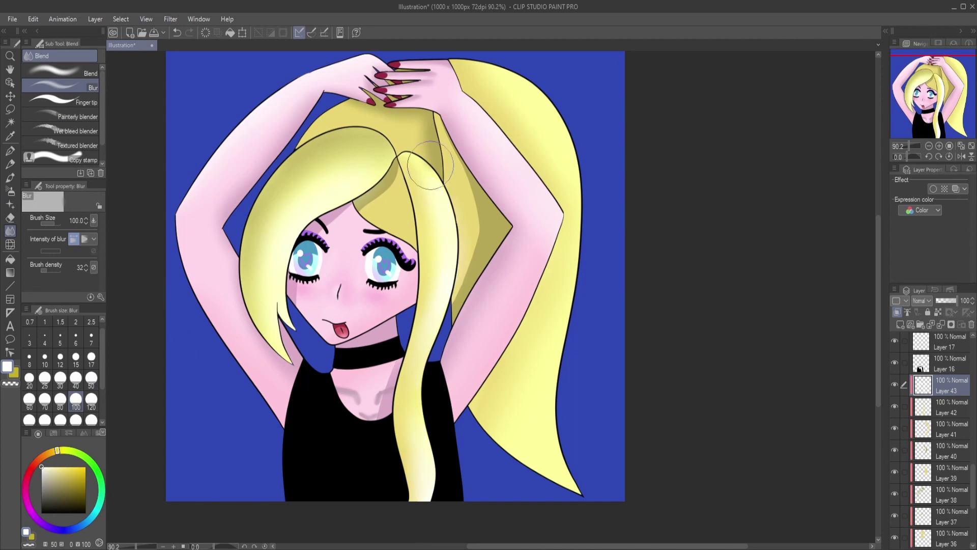
Airbrush a white highlight down the outer side of the ponytail and blur it at size 100.
{"action": "scroll", "coordinate": [755, 338], "scroll_direction": "up", "scroll_amount": 2}
{"action": "scroll", "coordinate": [755, 338], "scroll_direction": "right", "scroll_amount": 4}
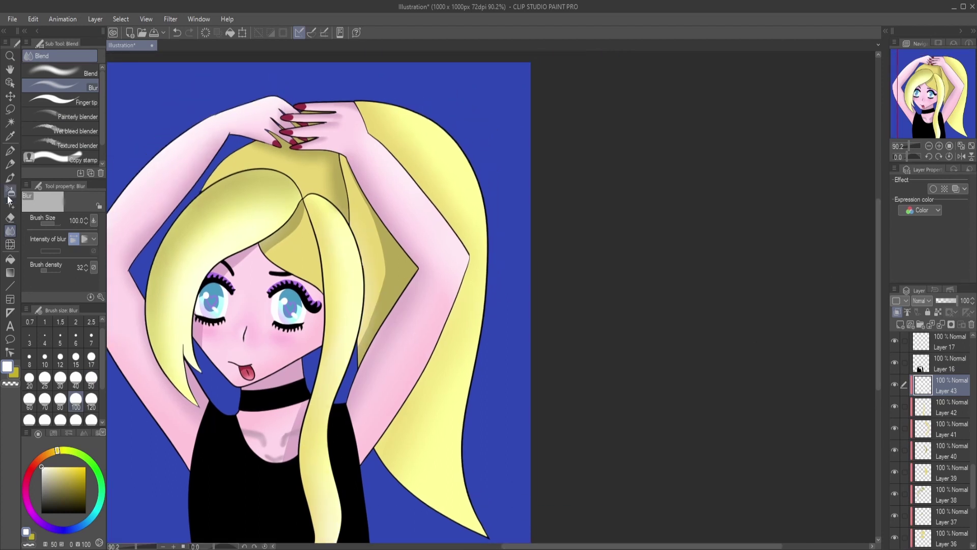
{"action": "key", "text": "b"}
{"action": "mouse_move", "coordinate": [428, 122]}
{"action": "left_mouse_down"}
{"action": "mouse_move", "coordinate": [466, 356]}
{"action": "mouse_move", "coordinate": [476, 524]}
{"action": "left_mouse_up"}
{"action": "left_click", "coordinate": [10, 232]}
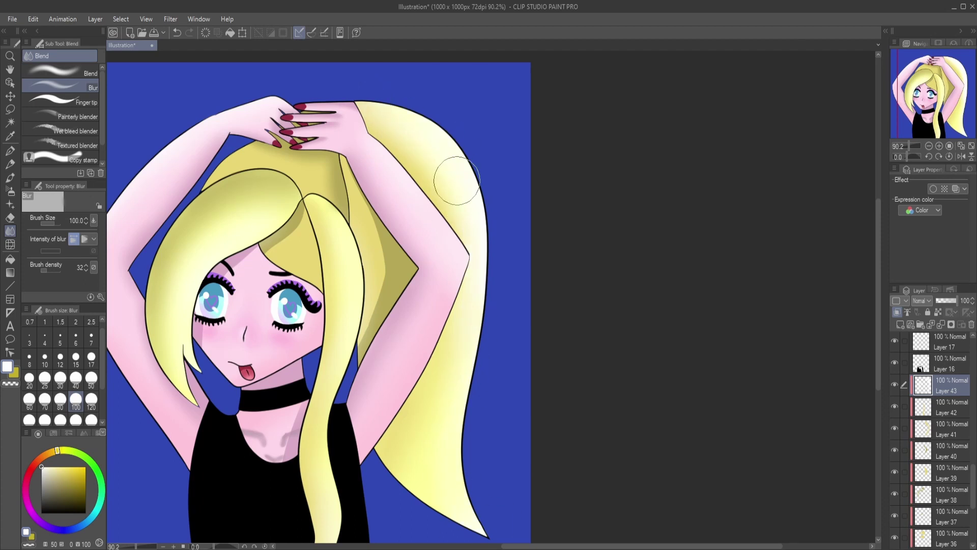
Lock the transparent pixels of Layer 38, and airbrush a muted pink shadow on the face beside the fringe on Layer 26 at size 50.
{"action": "left_click", "coordinate": [947, 495]}
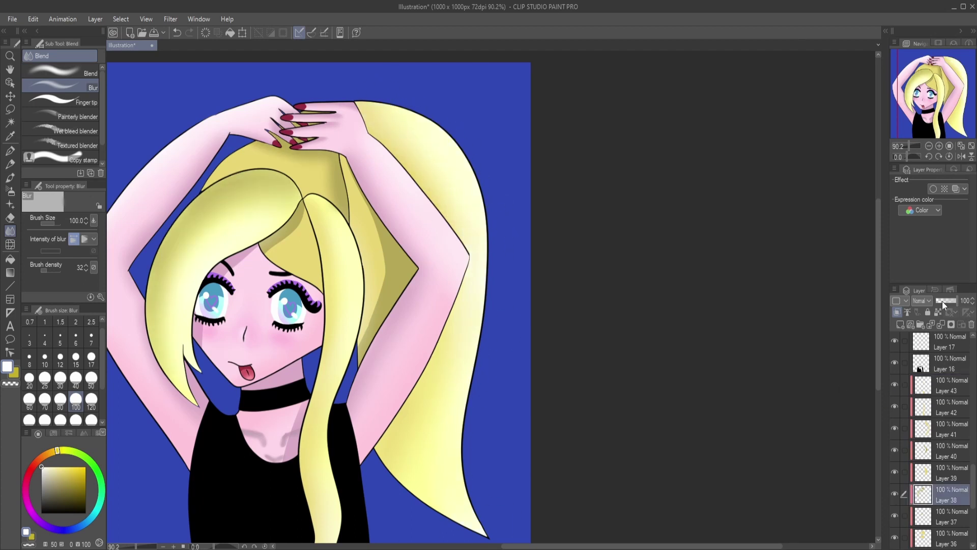
{"action": "key", "text": "b"}
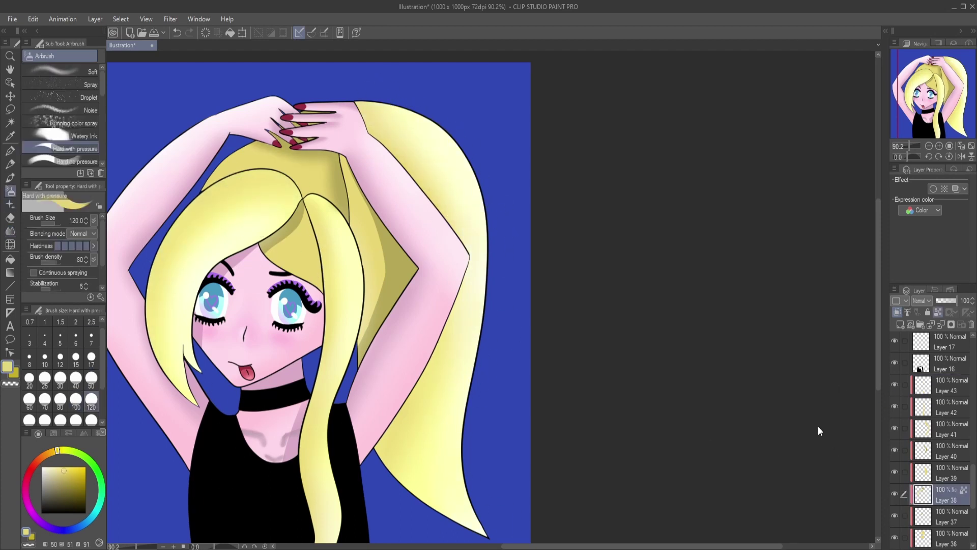
{"action": "left_click_drag", "start_coordinate": [974, 485], "coordinate": [974, 438]}
{"action": "left_click", "coordinate": [946, 435]}
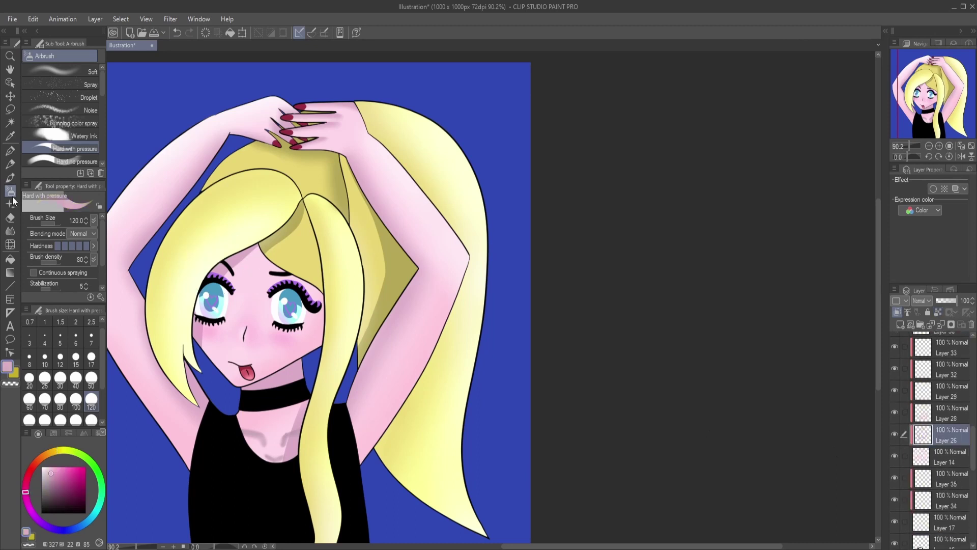
{"action": "left_click", "coordinate": [91, 379]}
{"action": "left_click_drag", "start_coordinate": [202, 346], "coordinate": [257, 340]}
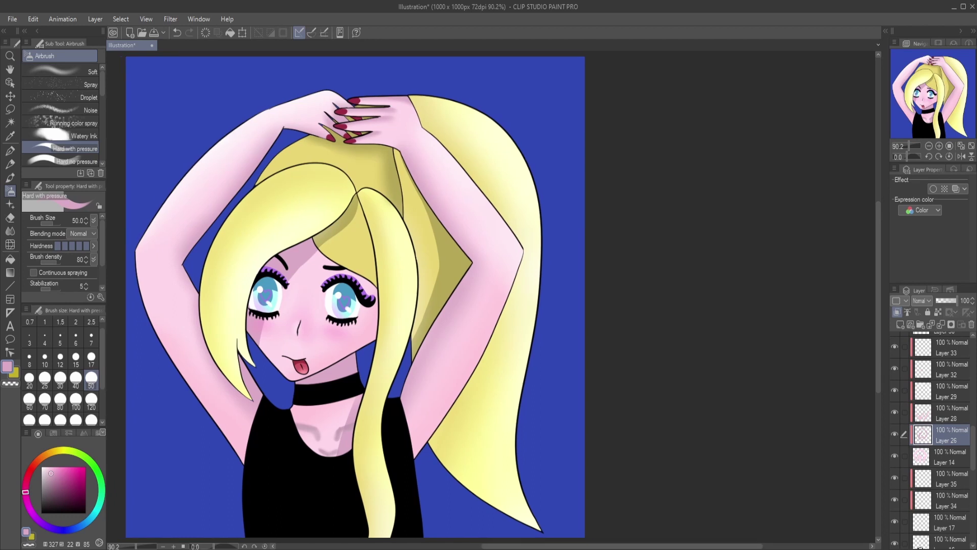
Add a clipped layer above the nail colour and airbrush pink highlights on the red nails at size 17.
{"action": "scroll", "coordinate": [975, 450], "scroll_direction": "up", "scroll_amount": 4}
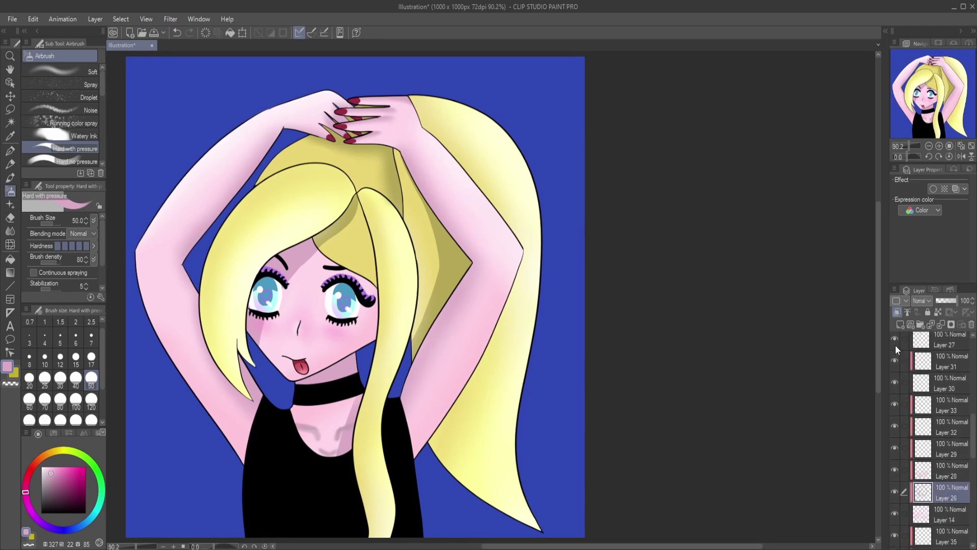
{"action": "left_click", "coordinate": [947, 344]}
{"action": "scroll", "coordinate": [357, 204], "scroll_direction": "up", "scroll_amount": 5}
{"action": "left_click", "coordinate": [65, 467]}
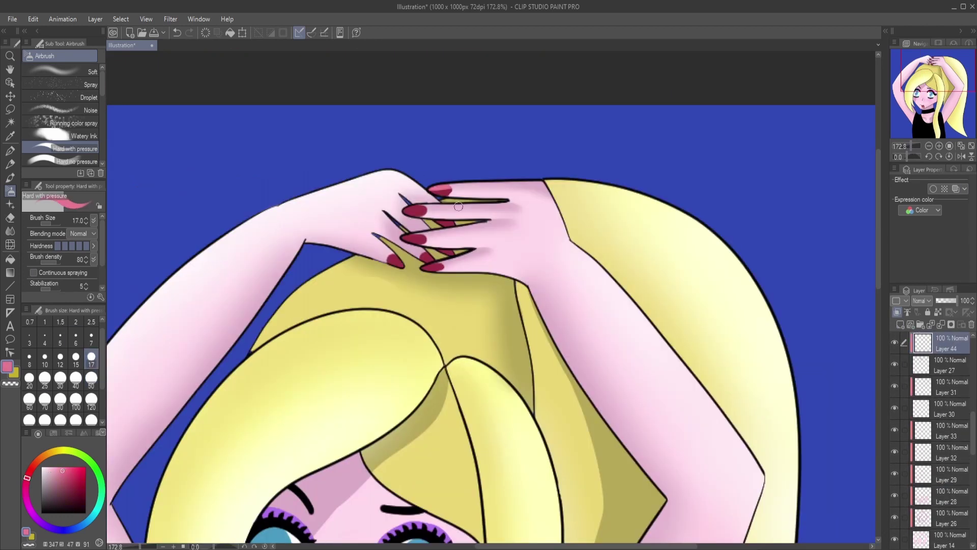
{"action": "scroll", "coordinate": [906, 163], "scroll_direction": "down", "scroll_amount": 5}
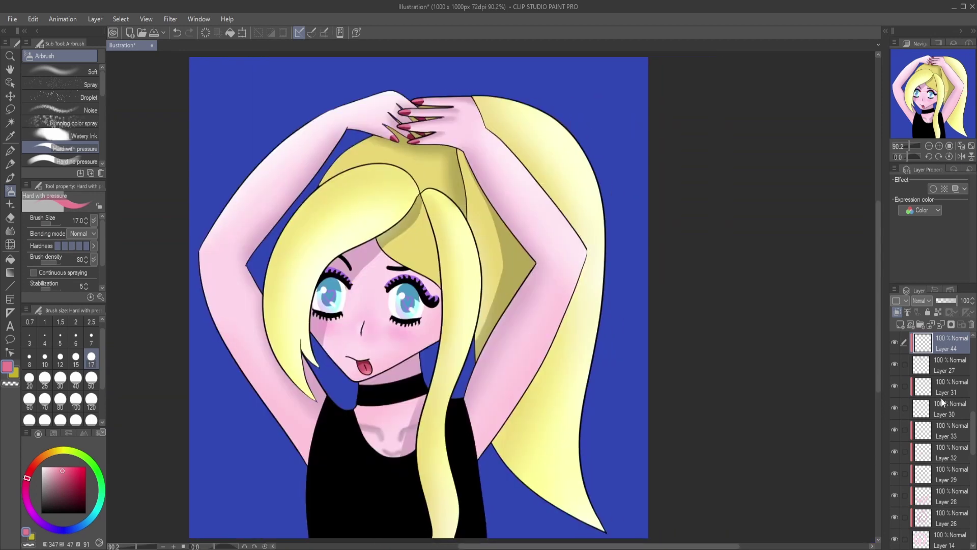
On a new clipped layer above the black top, airbrush purple light on its lower part and side at size 50, then blur it at size 200.
{"action": "left_click", "coordinate": [365, 369], "text": "ctrl+shift"}
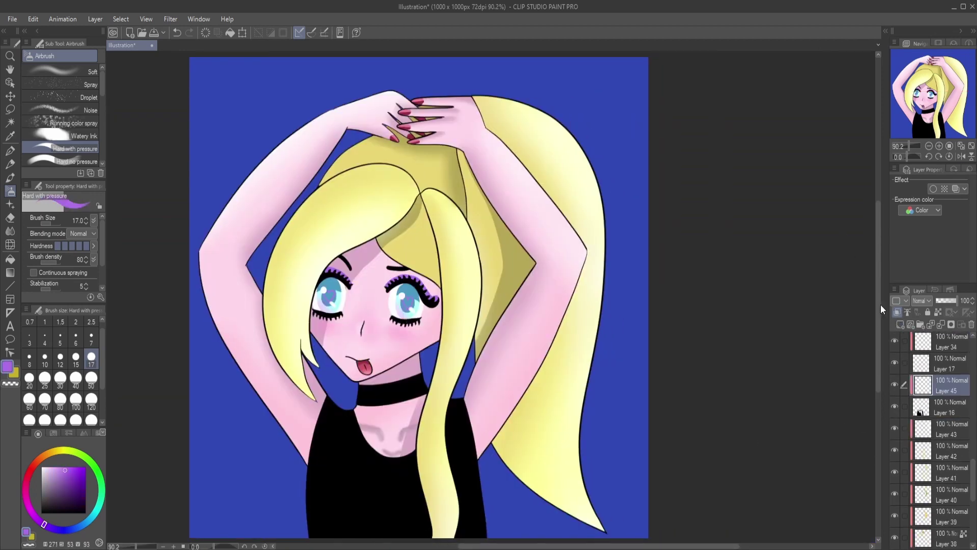
{"action": "scroll", "coordinate": [557, 436], "scroll_direction": "down", "scroll_amount": 2}
{"action": "left_click", "coordinate": [92, 377]}
{"action": "mouse_move", "coordinate": [460, 350]}
{"action": "left_mouse_down"}
{"action": "mouse_move", "coordinate": [456, 476]}
{"action": "mouse_move", "coordinate": [473, 372]}
{"action": "left_mouse_up"}
{"action": "mouse_move", "coordinate": [302, 477]}
{"action": "left_mouse_down"}
{"action": "mouse_move", "coordinate": [392, 438]}
{"action": "mouse_move", "coordinate": [309, 498]}
{"action": "left_mouse_up"}
{"action": "key", "text": "j"}
{"action": "mouse_move", "coordinate": [316, 458]}
{"action": "left_mouse_down"}
{"action": "mouse_move", "coordinate": [407, 432]}
{"action": "mouse_move", "coordinate": [487, 455]}
{"action": "mouse_move", "coordinate": [414, 436]}
{"action": "mouse_move", "coordinate": [349, 490]}
{"action": "mouse_move", "coordinate": [409, 437]}
{"action": "mouse_move", "coordinate": [360, 436]}
{"action": "mouse_move", "coordinate": [349, 465]}
{"action": "mouse_move", "coordinate": [359, 414]}
{"action": "mouse_move", "coordinate": [414, 425]}
{"action": "mouse_move", "coordinate": [380, 458]}
{"action": "mouse_move", "coordinate": [402, 496]}
{"action": "left_mouse_up"}
{"action": "key", "text": "bracketright"}
{"action": "key", "text": "bracketright"}
{"action": "key", "text": "bracketright"}
On another clipped layer, airbrush a dark purple shadow on the top beside the long strand at size 50 and blur it at size 120.
{"action": "left_click", "coordinate": [901, 324]}
{"action": "left_click", "coordinate": [397, 448], "text": "alt"}
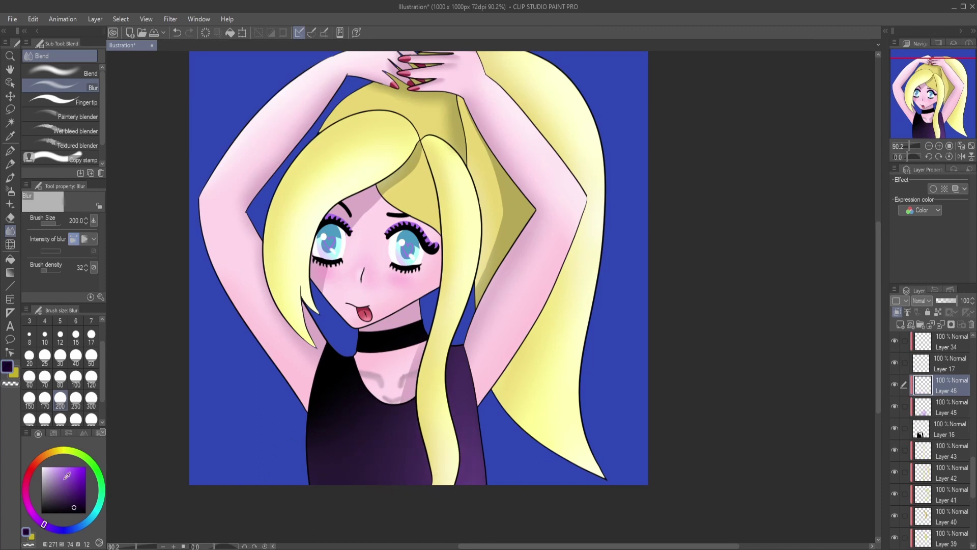
{"action": "key", "text": "b"}
{"action": "left_click_drag", "start_coordinate": [407, 379], "coordinate": [426, 469]}
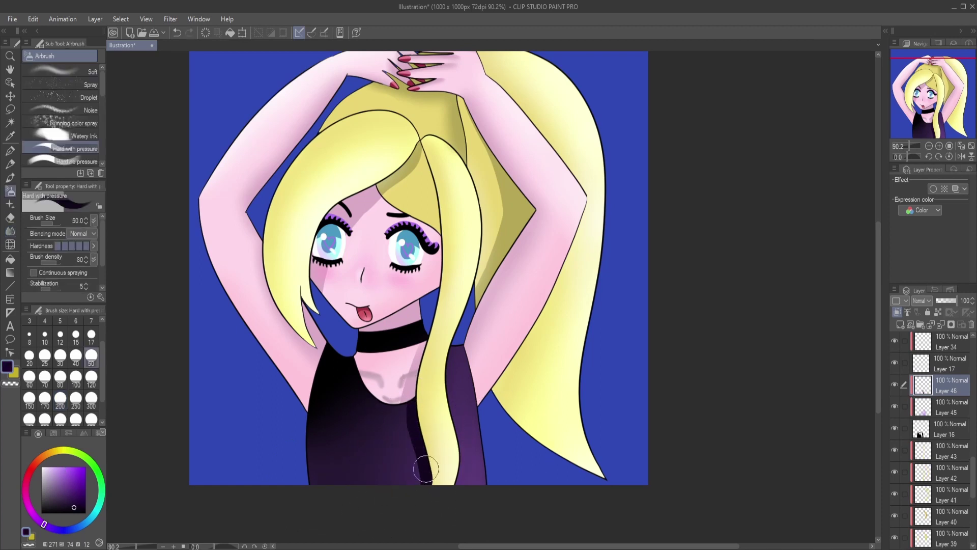
{"action": "key", "text": "j"}
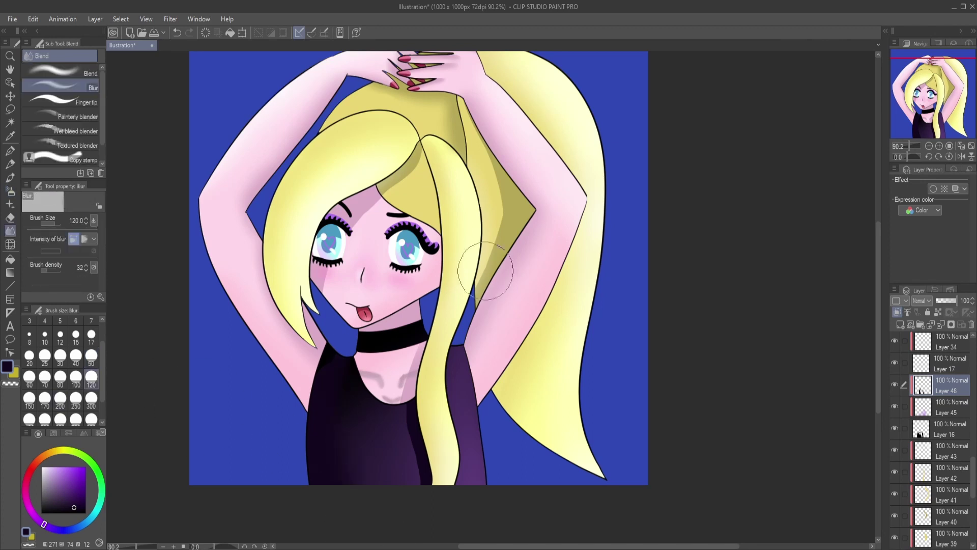
{"action": "left_click", "coordinate": [894, 428]}
{"action": "left_click", "coordinate": [894, 428]}
Add a clipped layer, airbrush purple light along the choker's lower edge at size 50, and blur it.
{"action": "left_click", "coordinate": [900, 324]}
{"action": "scroll", "coordinate": [350, 293], "scroll_direction": "up", "scroll_amount": 5}
{"action": "key", "text": "b"}
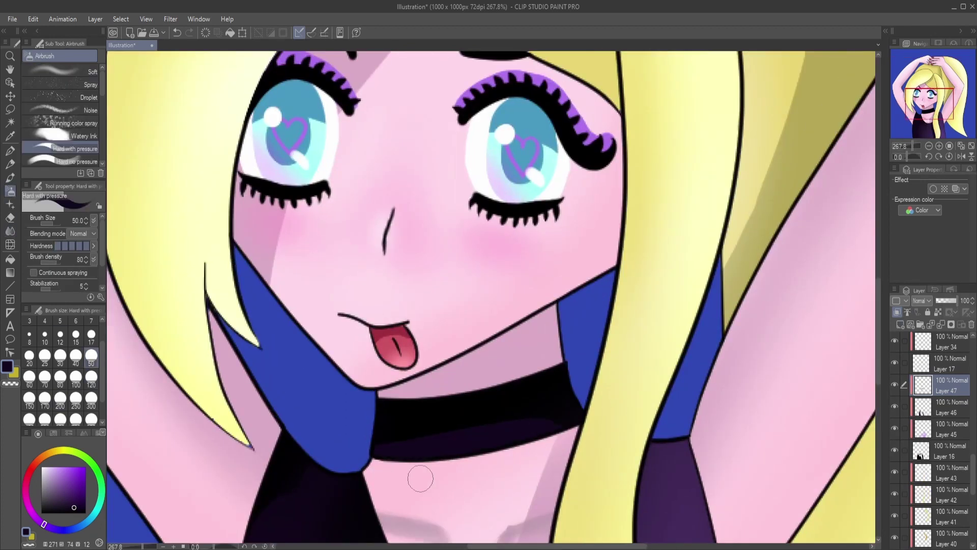
{"action": "left_click", "coordinate": [551, 84], "text": "alt"}
{"action": "left_click_drag", "start_coordinate": [379, 448], "coordinate": [557, 425]}
{"action": "key", "text": "j"}
{"action": "left_click_drag", "start_coordinate": [356, 437], "coordinate": [595, 397]}
On a new layer, draw four white spike outlines across the choker with the G-pen at size 5.
{"action": "key", "text": "ctrl+shift+n"}
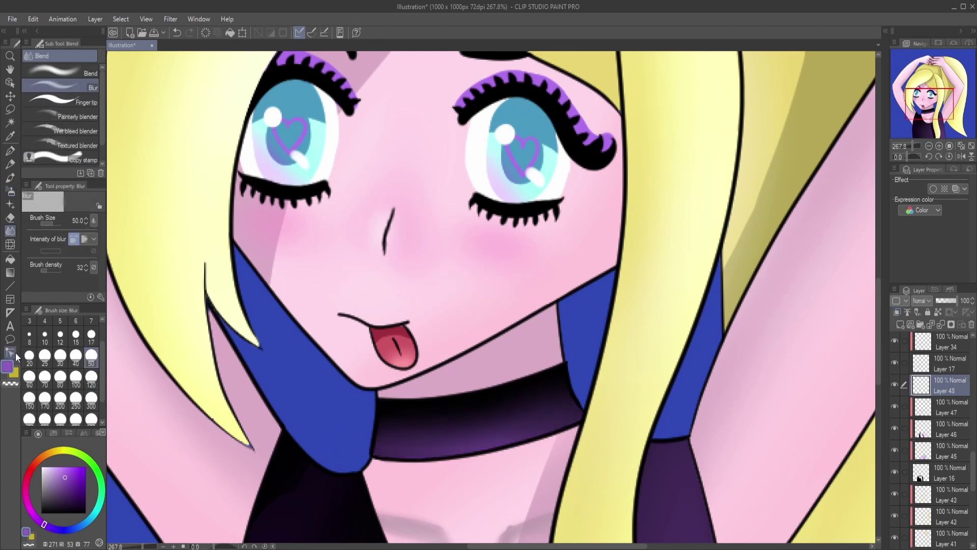
{"action": "key", "text": "p"}
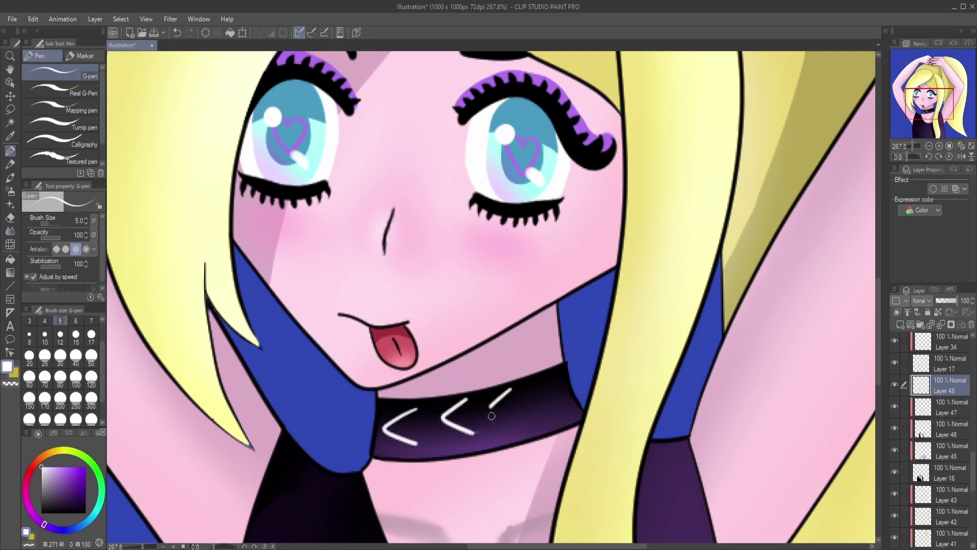
{"action": "key", "text": "ctrl+z"}
{"action": "left_click_drag", "start_coordinate": [520, 388], "coordinate": [526, 424]}
{"action": "left_click_drag", "start_coordinate": [561, 378], "coordinate": [568, 415]}
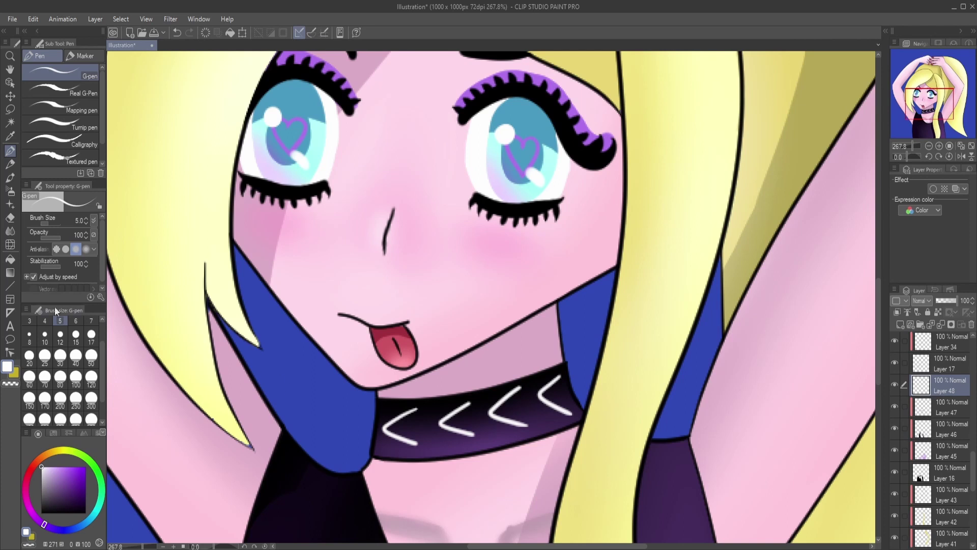
Fill the choker spikes with pale lavender on a new layer, shade their lower halves pale blue on a clipped layer, and blur the shading.
{"action": "key", "text": "ctrl+shift+n"}
{"action": "key", "text": "b"}
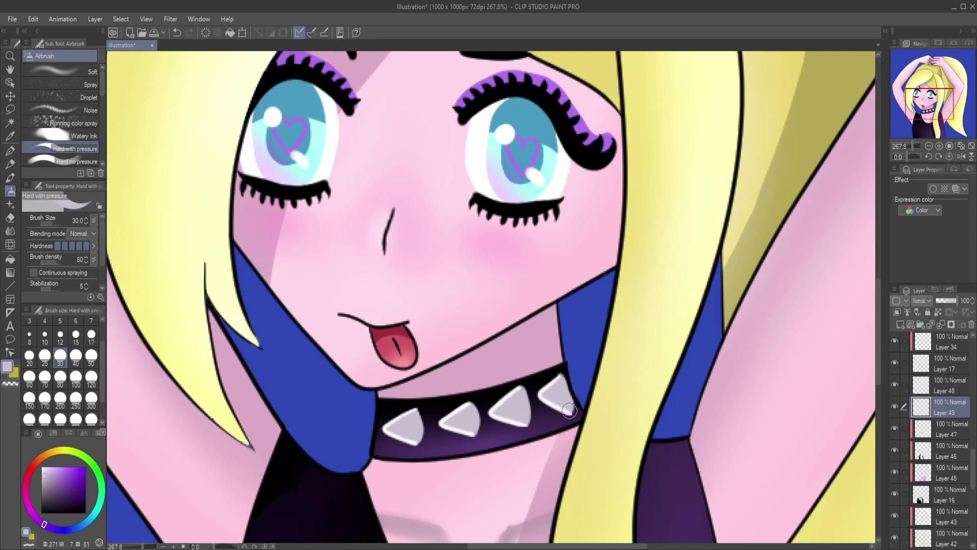
{"action": "key", "text": "ctrl+shift+n"}
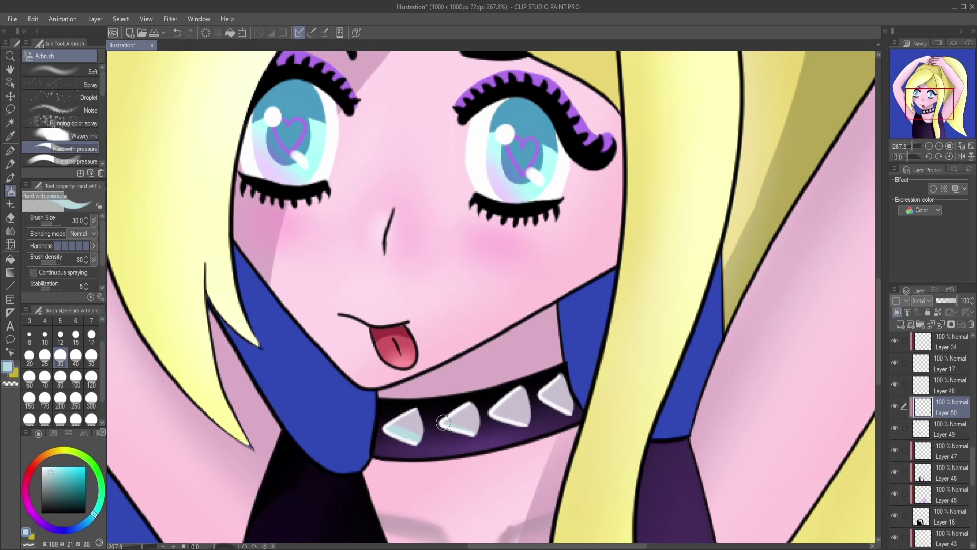
{"action": "key", "text": "j"}
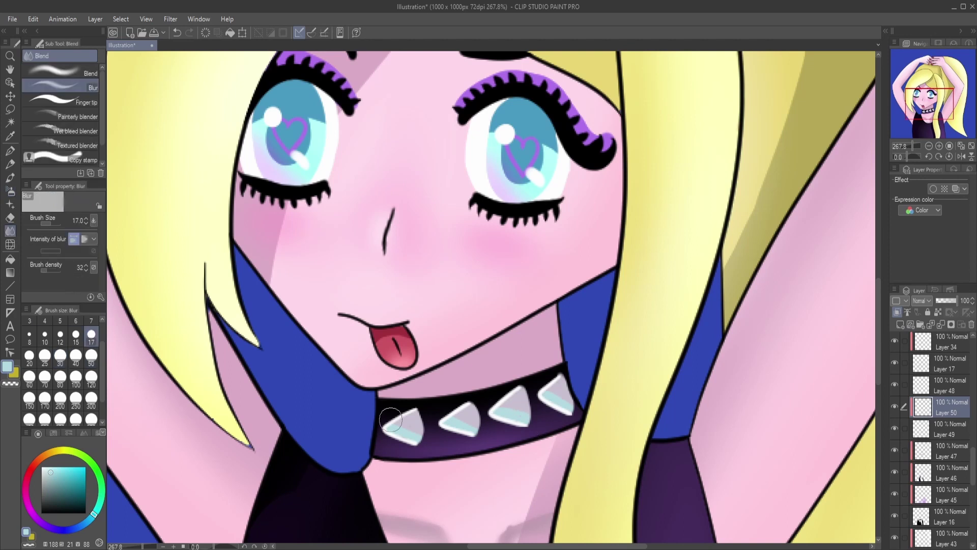
Lock the transparent pixels of the arm and hand line layers and recolour their outlines muted pink with the airbrush at size 120.
{"action": "left_click", "coordinate": [972, 153]}
{"action": "left_click_drag", "start_coordinate": [968, 465], "coordinate": [972, 488]}
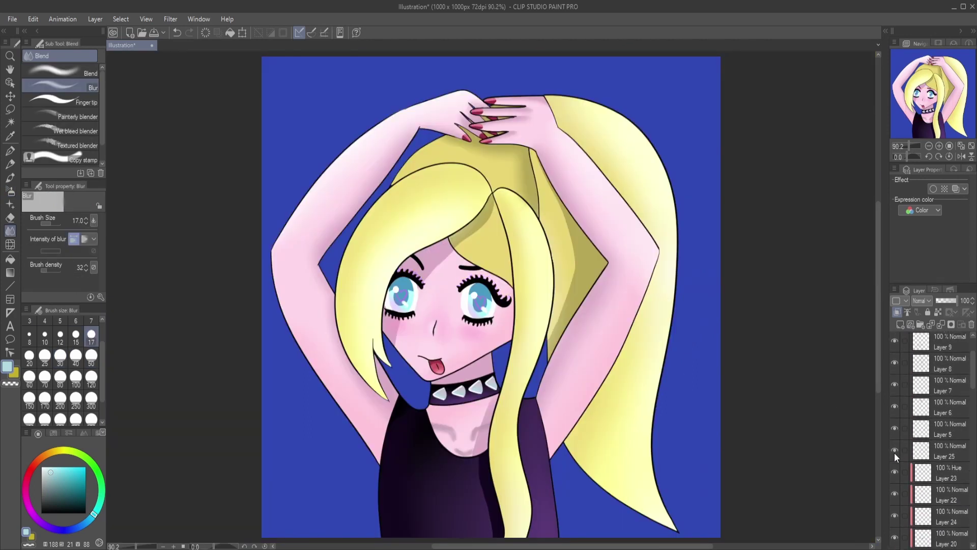
{"action": "left_click", "coordinate": [946, 538]}
{"action": "left_click", "coordinate": [631, 310], "text": "alt"}
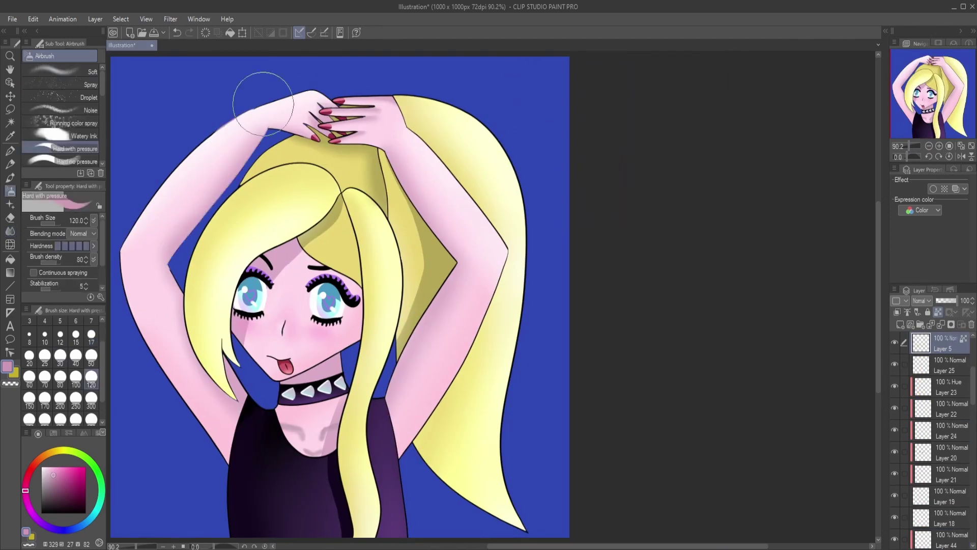
{"action": "mouse_move", "coordinate": [263, 104]}
{"action": "left_mouse_down"}
{"action": "mouse_move", "coordinate": [241, 446]}
{"action": "mouse_move", "coordinate": [458, 356]}
{"action": "mouse_move", "coordinate": [447, 81]}
{"action": "left_mouse_up"}
{"action": "scroll", "coordinate": [896, 375], "scroll_direction": "up", "scroll_amount": 2}
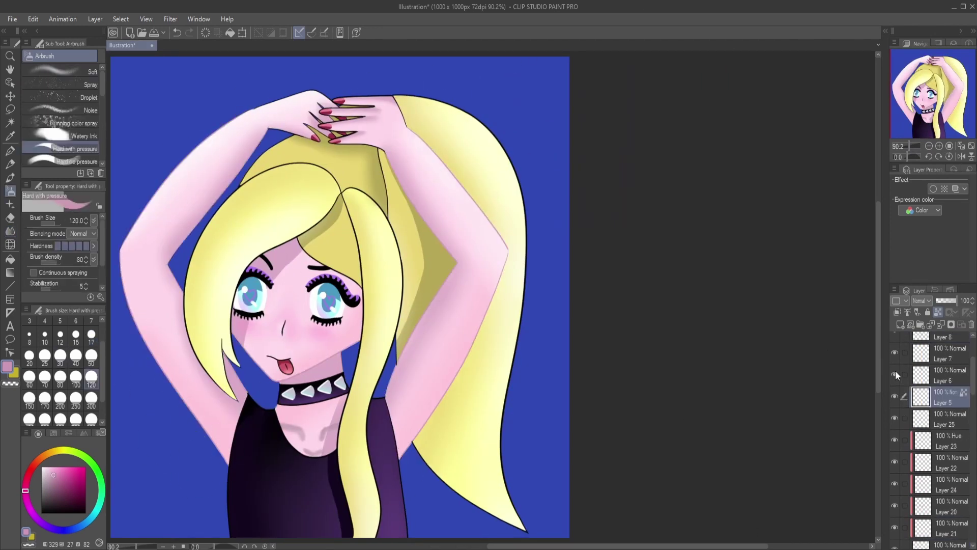
{"action": "left_click_drag", "start_coordinate": [338, 48], "coordinate": [458, 323]}
Recolour the hair and ponytail outlines olive and the eyebrows yellow on transparency-locked line layers with the airbrush at size 120.
{"action": "key", "text": "ctrl+shift+n"}
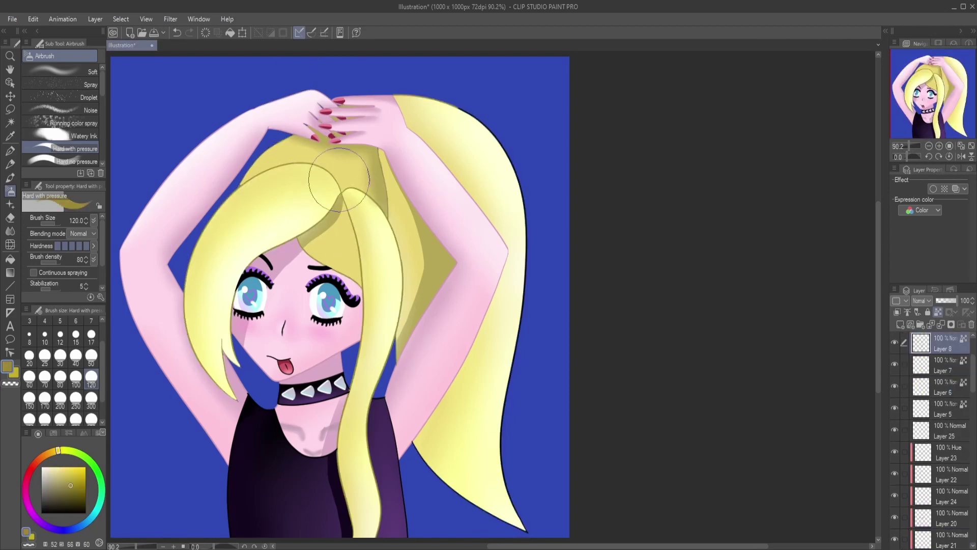
{"action": "scroll", "coordinate": [897, 360], "scroll_direction": "up", "scroll_amount": 2}
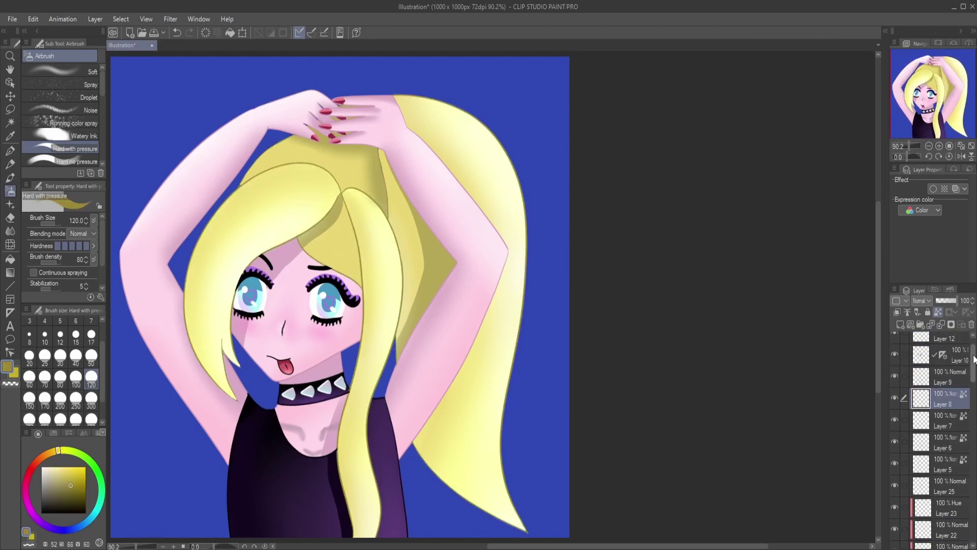
{"action": "scroll", "coordinate": [974, 359], "scroll_direction": "up", "scroll_amount": 1}
{"action": "left_click", "coordinate": [942, 340]}
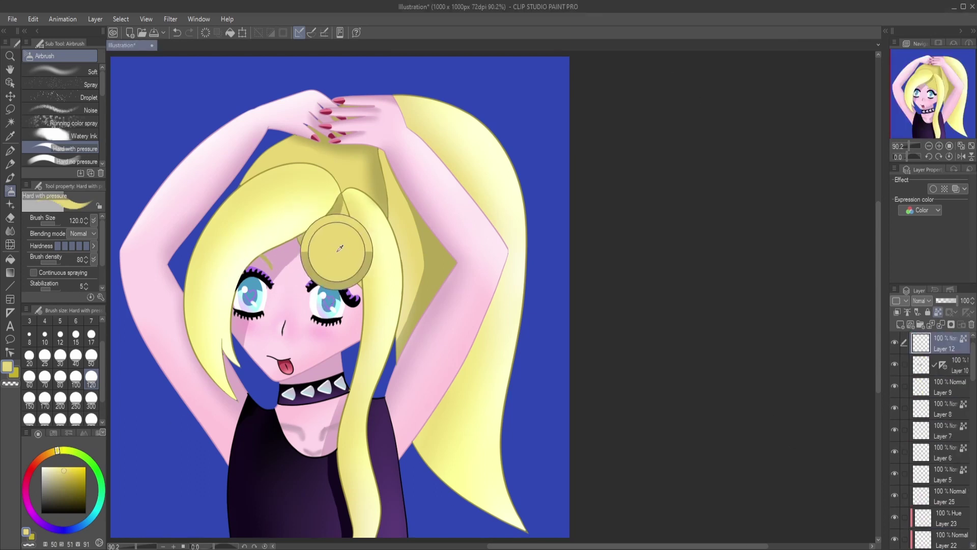
{"action": "left_click_drag", "start_coordinate": [907, 147], "coordinate": [916, 147]}
Lock Layer 11's transparent pixels and airbrush the nose and mouth lines muted pink and the tongue outline dark red at size 17.
{"action": "key", "text": "e"}
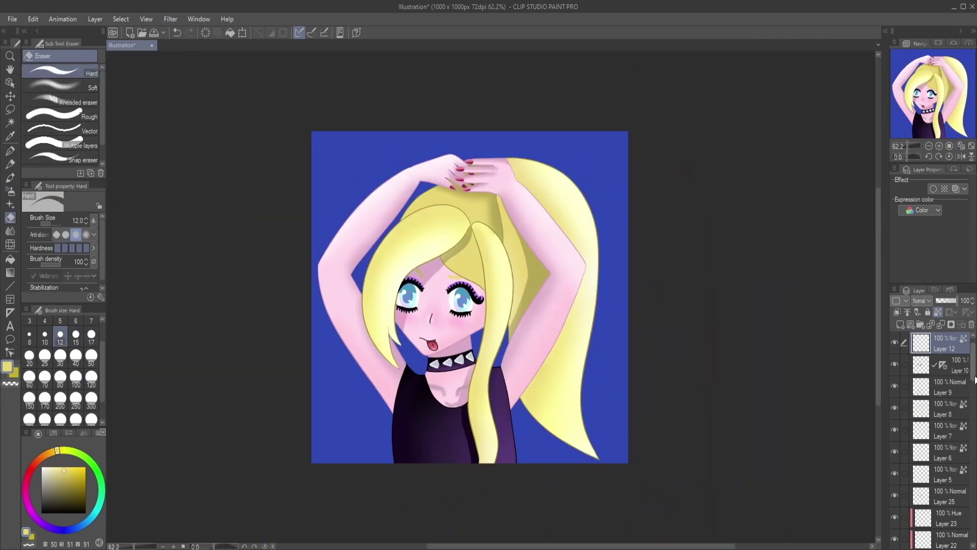
{"action": "left_click_drag", "start_coordinate": [911, 145], "coordinate": [914, 145]}
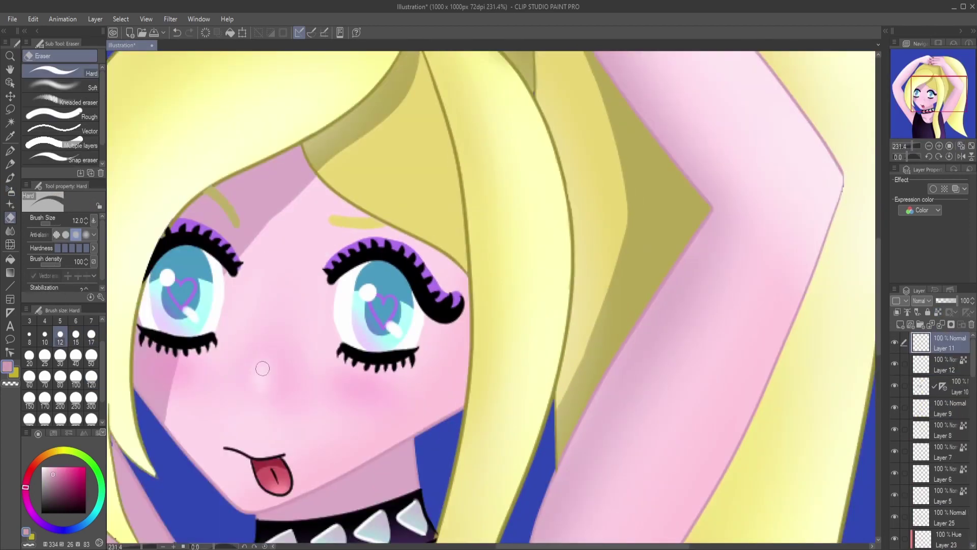
{"action": "key", "text": "b"}
{"action": "left_click", "coordinate": [259, 484], "text": "alt"}
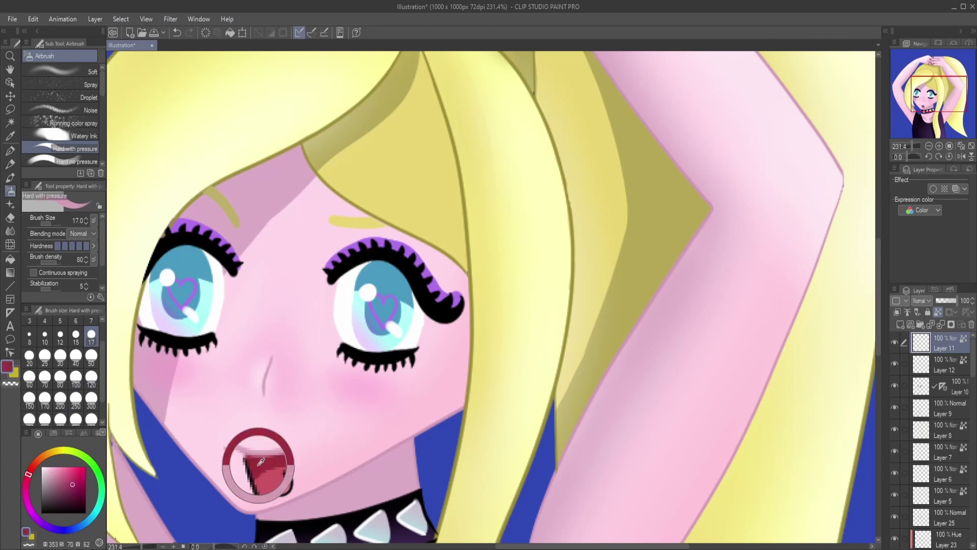
{"action": "scroll", "coordinate": [247, 316], "scroll_direction": "up", "scroll_amount": 5}
{"action": "left_click_drag", "start_coordinate": [878, 304], "coordinate": [878, 368]}
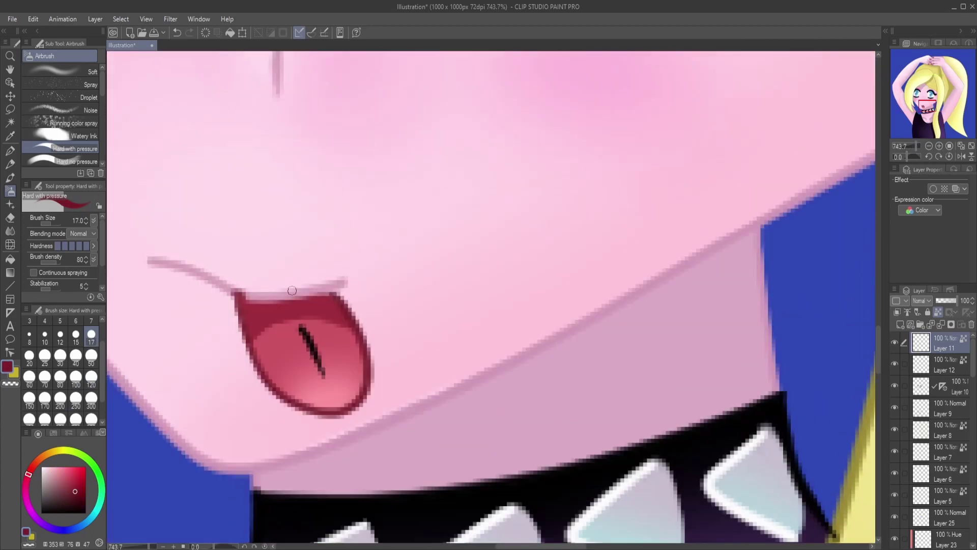
{"action": "left_click", "coordinate": [231, 297], "text": "alt"}
{"action": "left_click", "coordinate": [972, 147]}
{"action": "scroll", "coordinate": [619, 346], "scroll_direction": "up", "scroll_amount": 6}
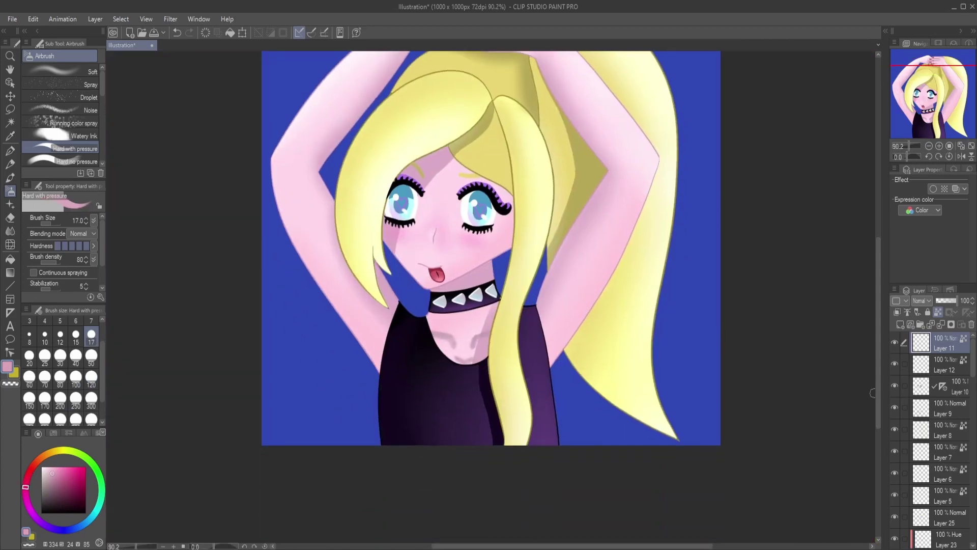
Clean up the stray line end at the top's shoulder corner on Layer 9 with the hard eraser at size 7.
{"action": "left_click", "coordinate": [922, 415]}
{"action": "key", "text": "e"}
{"action": "scroll", "coordinate": [610, 320], "scroll_direction": "down", "scroll_amount": 5}
{"action": "scroll", "coordinate": [864, 363], "scroll_direction": "up", "scroll_amount": 4}
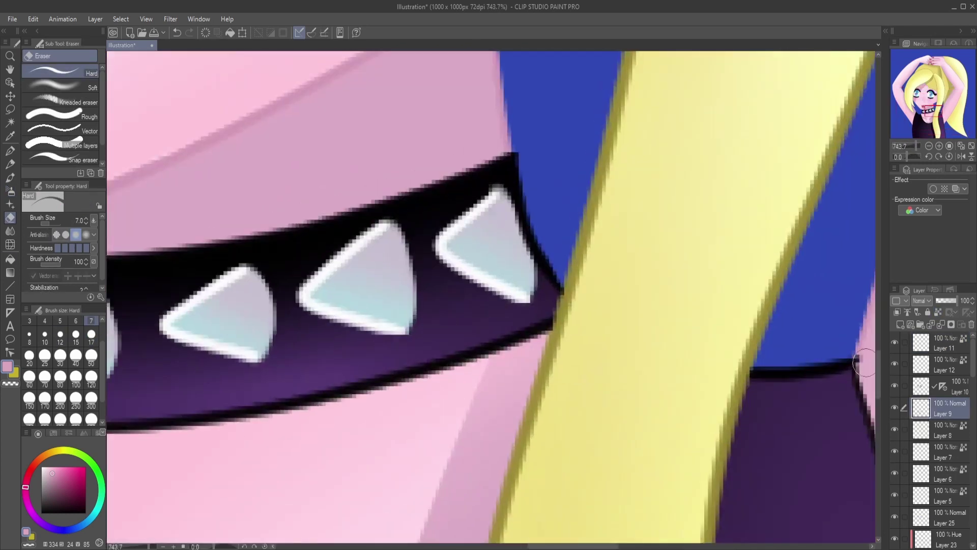
{"action": "scroll", "coordinate": [863, 362], "scroll_direction": "down", "scroll_amount": 3}
{"action": "scroll", "coordinate": [884, 269], "scroll_direction": "down", "scroll_amount": 5}
{"action": "scroll", "coordinate": [884, 255], "scroll_direction": "up", "scroll_amount": 2}
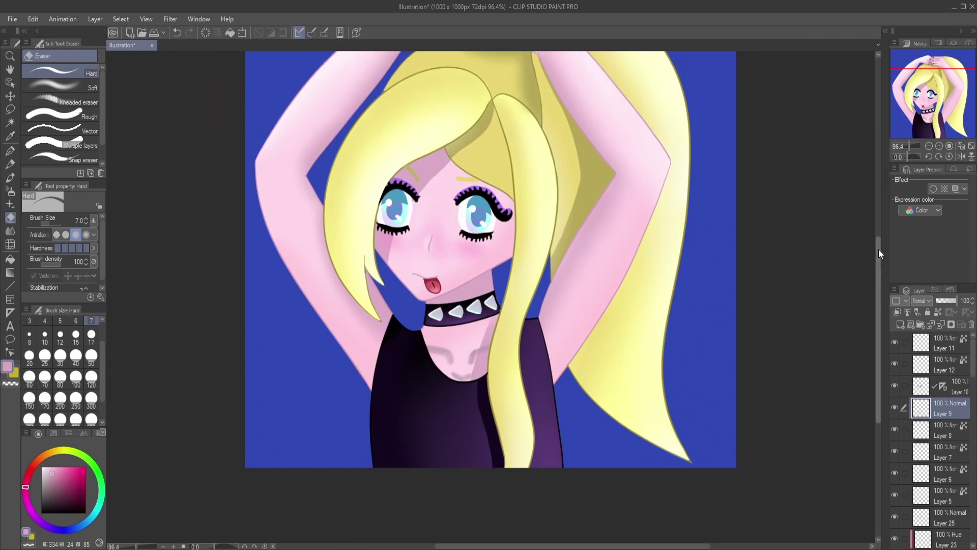
Fill the gaps along the fringe outlines on Layer 15 with the ponytail's light yellow, using the airbrush at size 17.
{"action": "scroll", "coordinate": [937, 432], "scroll_direction": "down", "scroll_amount": 10}
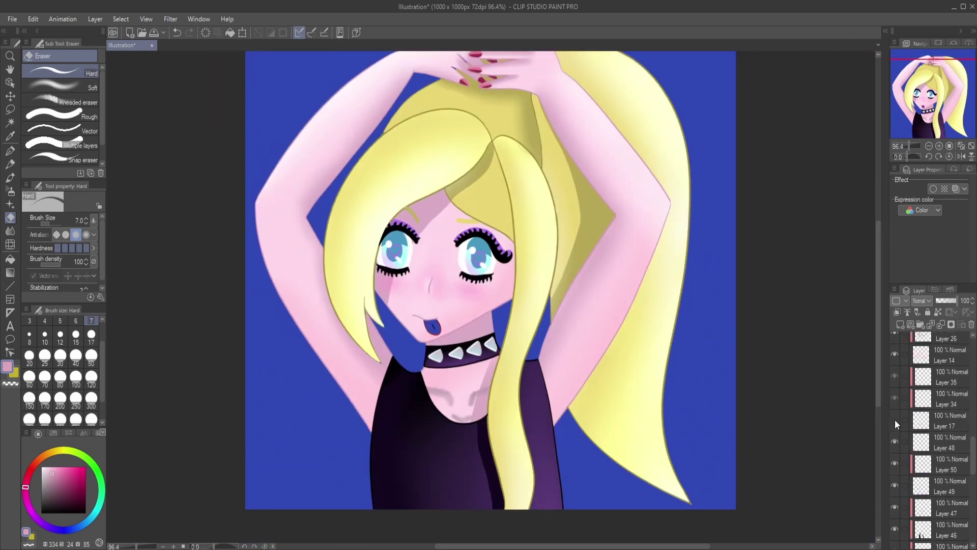
{"action": "left_click", "coordinate": [947, 526]}
{"action": "left_click", "coordinate": [656, 129], "text": "alt"}
{"action": "scroll", "coordinate": [354, 302], "scroll_direction": "up", "scroll_amount": 5}
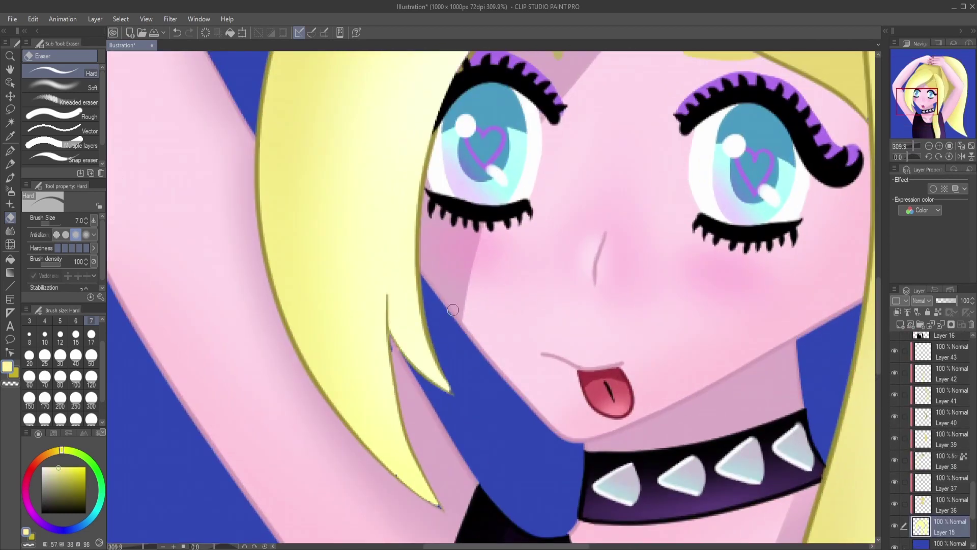
{"action": "key", "text": "b"}
{"action": "left_click_drag", "start_coordinate": [879, 349], "coordinate": [796, 188]}
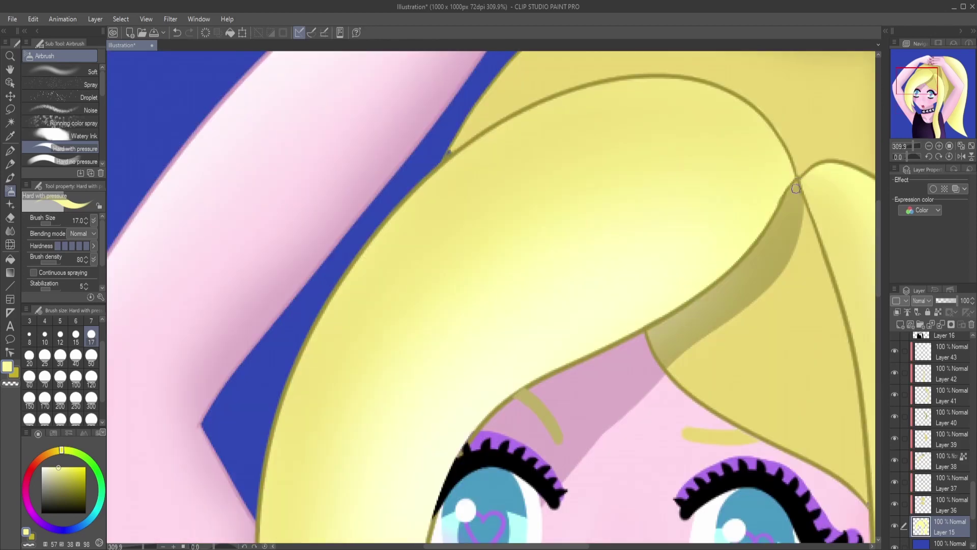
{"action": "left_click_drag", "start_coordinate": [433, 138], "coordinate": [679, 255]}
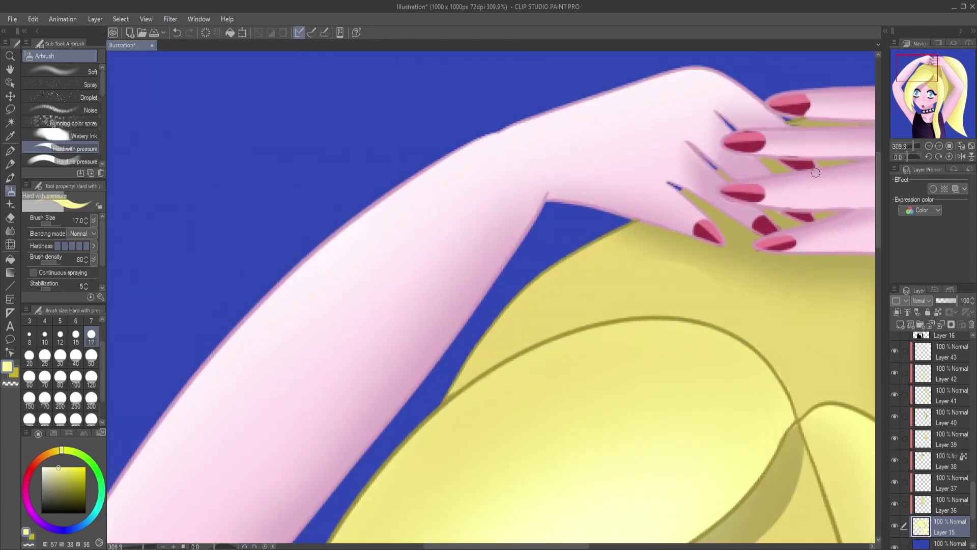
Touch up the ponytail's light yellow fill along its outline down to the tip and erase the excess there.
{"action": "left_click_drag", "start_coordinate": [773, 156], "coordinate": [584, 264]}
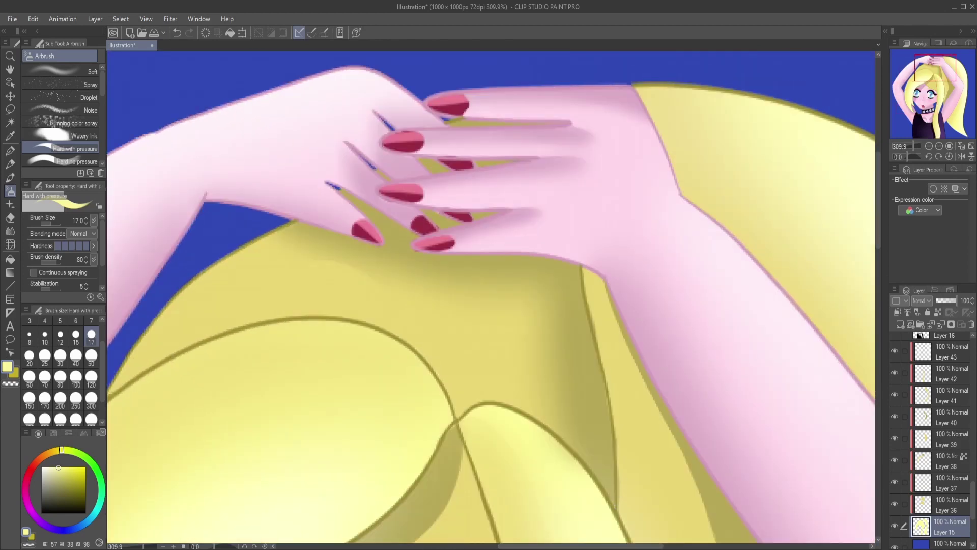
{"action": "left_click_drag", "start_coordinate": [713, 357], "coordinate": [458, 203]}
{"action": "left_click_drag", "start_coordinate": [865, 509], "coordinate": [724, 432]}
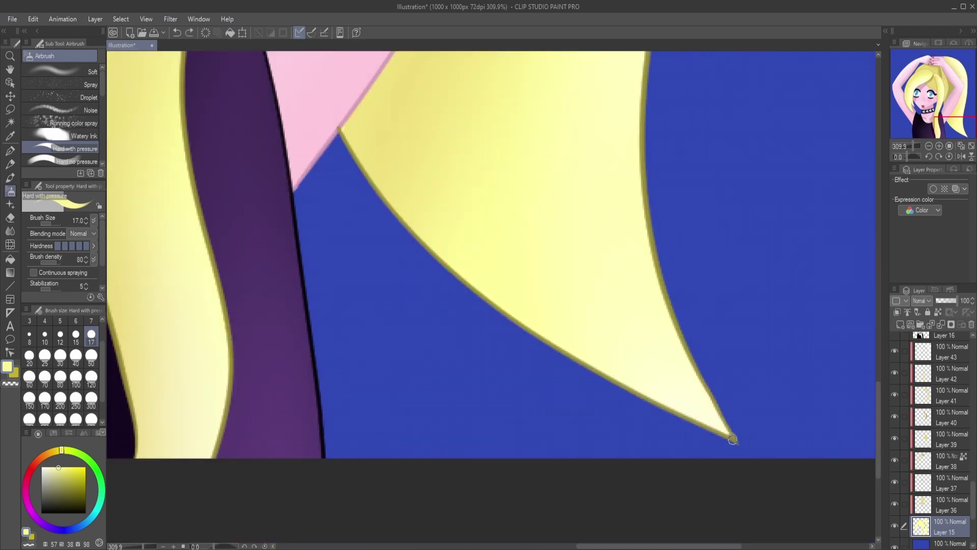
{"action": "left_click", "coordinate": [10, 218]}
Touch up the skin fill around the fingers on Layer 14 with light pink airbrush at size 17, finishing on the full drawing.
{"action": "mouse_move", "coordinate": [254, 153]}
{"action": "left_mouse_down"}
{"action": "mouse_move", "coordinate": [468, 330]}
{"action": "mouse_move", "coordinate": [764, 458]}
{"action": "mouse_move", "coordinate": [577, 308]}
{"action": "left_mouse_up"}
{"action": "key", "text": "b"}
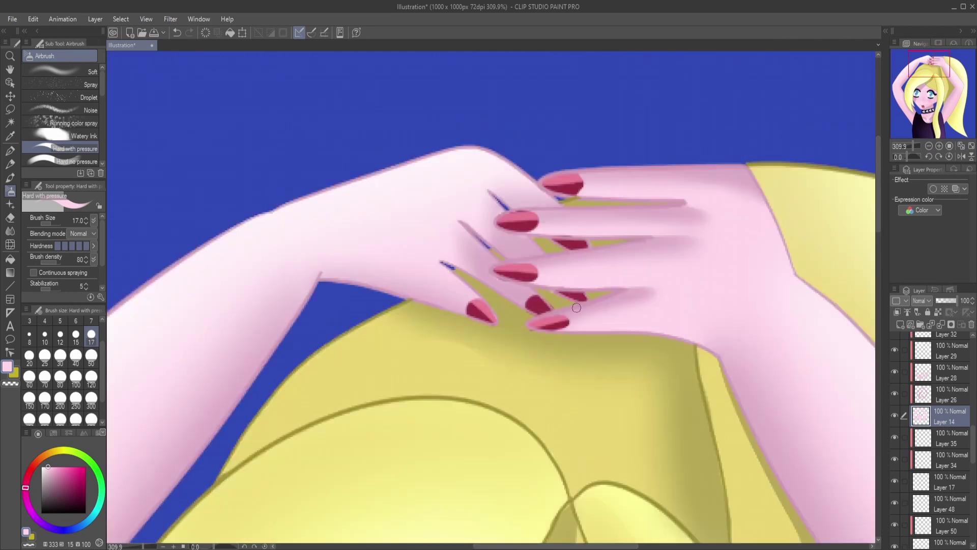
{"action": "key", "text": "ctrl+0"}
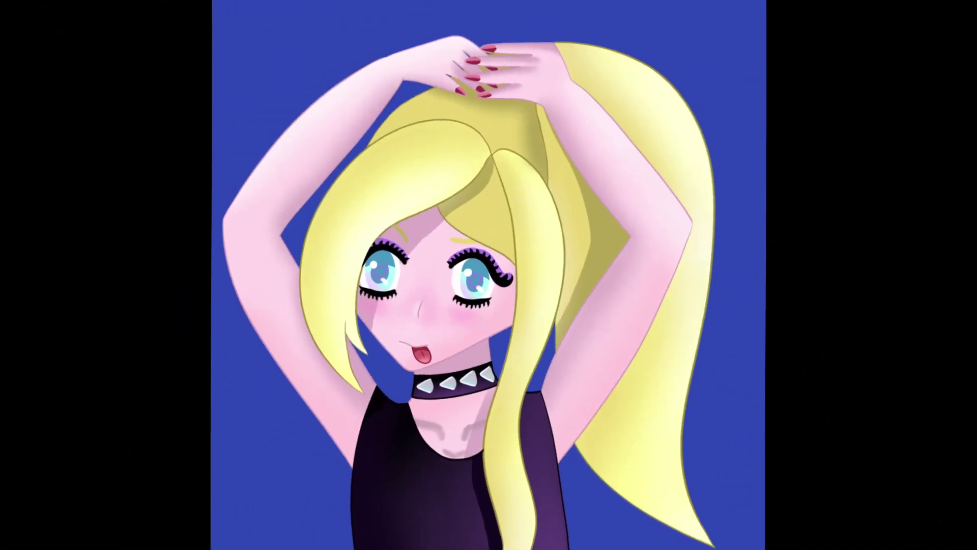